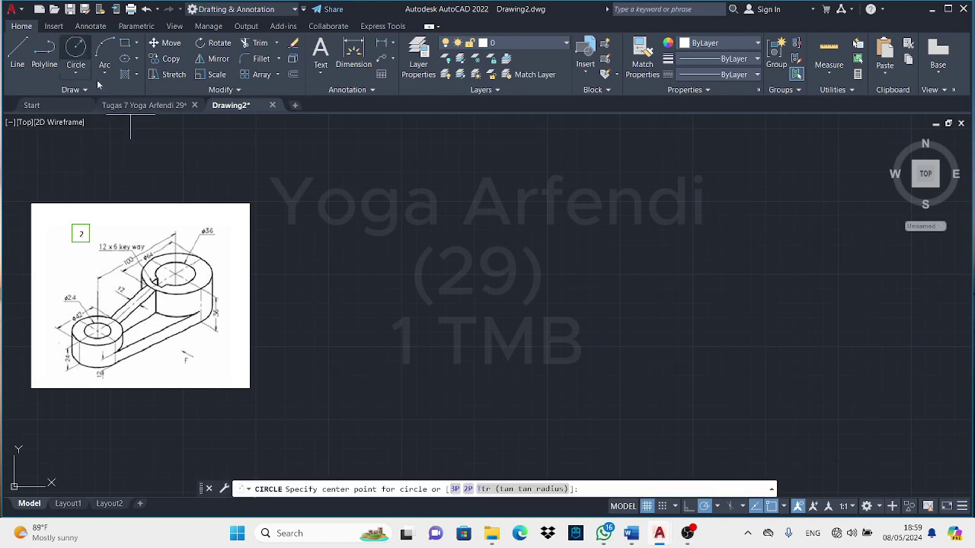
Draw two concentric circles of radius 32 and 18 sharing one centre.
{"action": "left_click", "coordinate": [629, 272]}
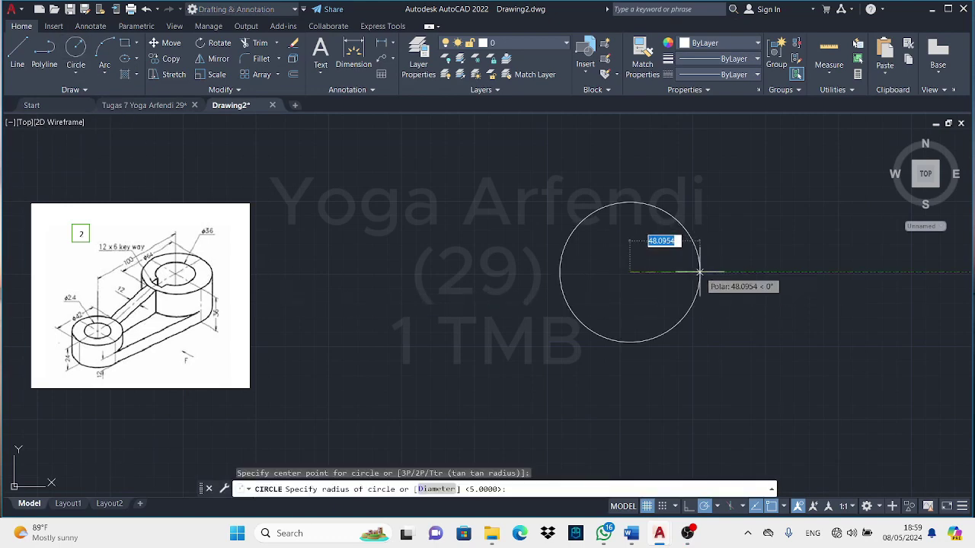
{"action": "type", "text": "32"}
{"action": "key", "text": "Return"}
{"action": "key", "text": "Return"}
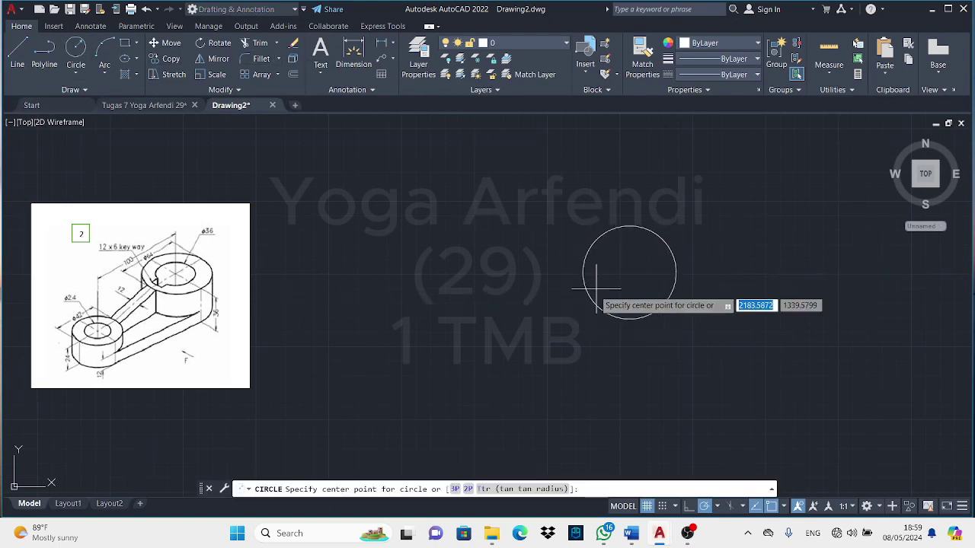
{"action": "left_click", "coordinate": [629, 271]}
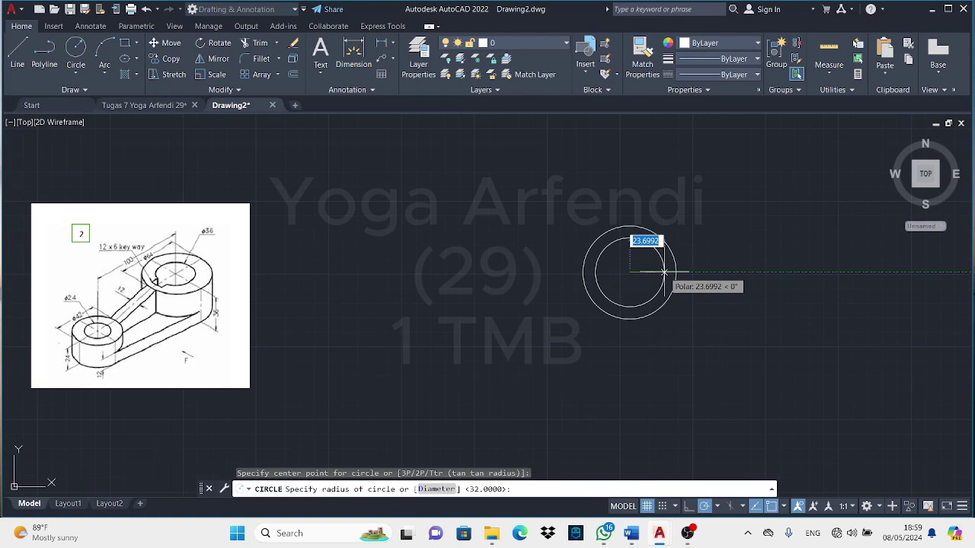
{"action": "type", "text": "18"}
{"action": "key", "text": "Return"}
Draw the keyway edges of 6, 6 and 12 units on the inner circle's left side.
{"action": "left_click", "coordinate": [17, 54]}
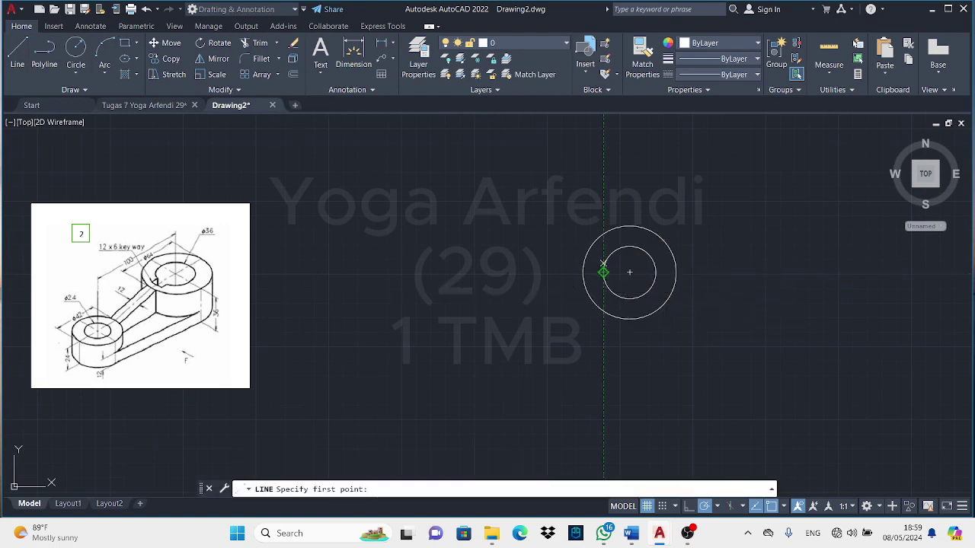
{"action": "type", "text": "6"}
{"action": "key", "text": "Return"}
{"action": "type", "text": "6"}
{"action": "key", "text": "Return"}
{"action": "type", "text": "12"}
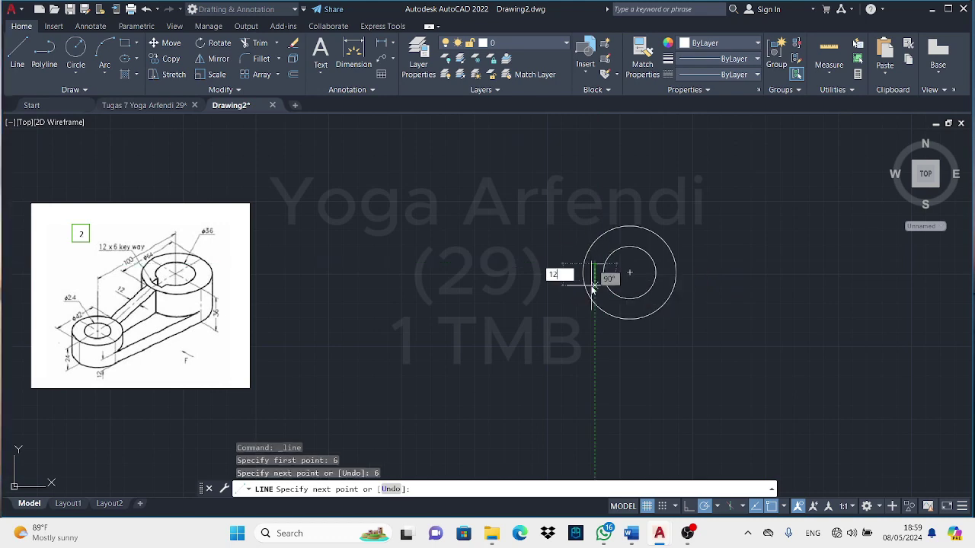
{"action": "key", "text": "Return"}
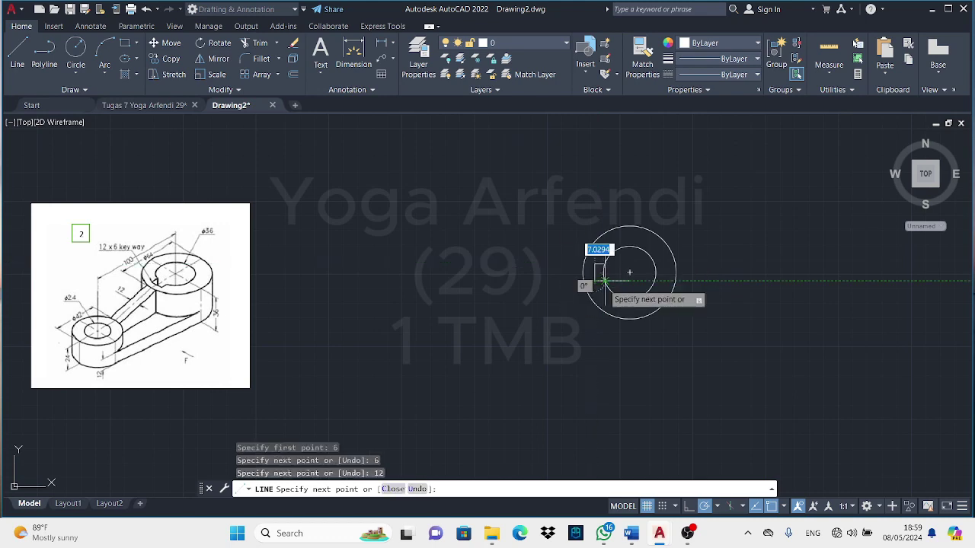
{"action": "key", "text": "Return"}
{"action": "scroll", "coordinate": [601, 269], "scroll_direction": "up", "scroll_amount": 4}
Close the keyway with a short line, undoing the stray segment.
{"action": "key", "text": "Return"}
{"action": "left_click", "coordinate": [582, 262]}
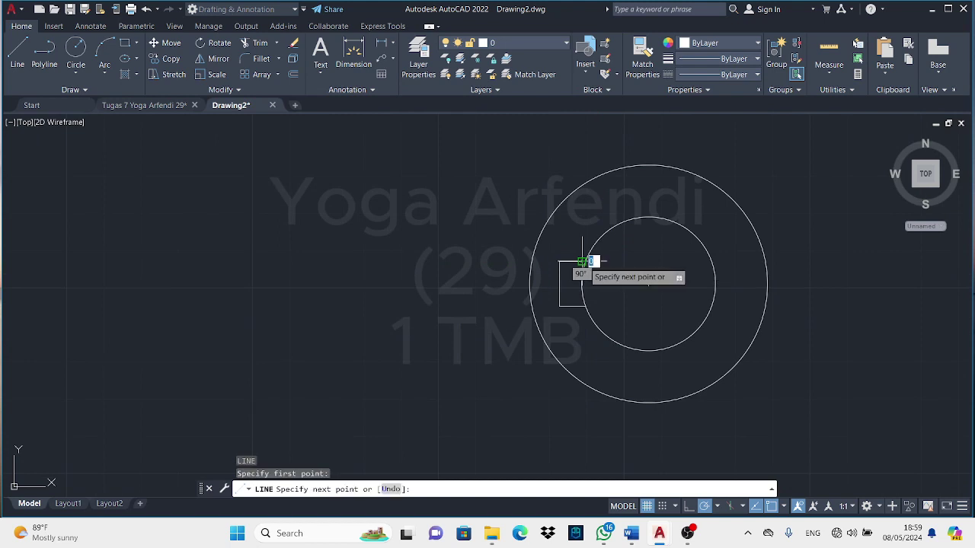
{"action": "left_click", "coordinate": [588, 262]}
{"action": "key", "text": "Return"}
{"action": "type", "text": "u"}
{"action": "key", "text": "Return"}
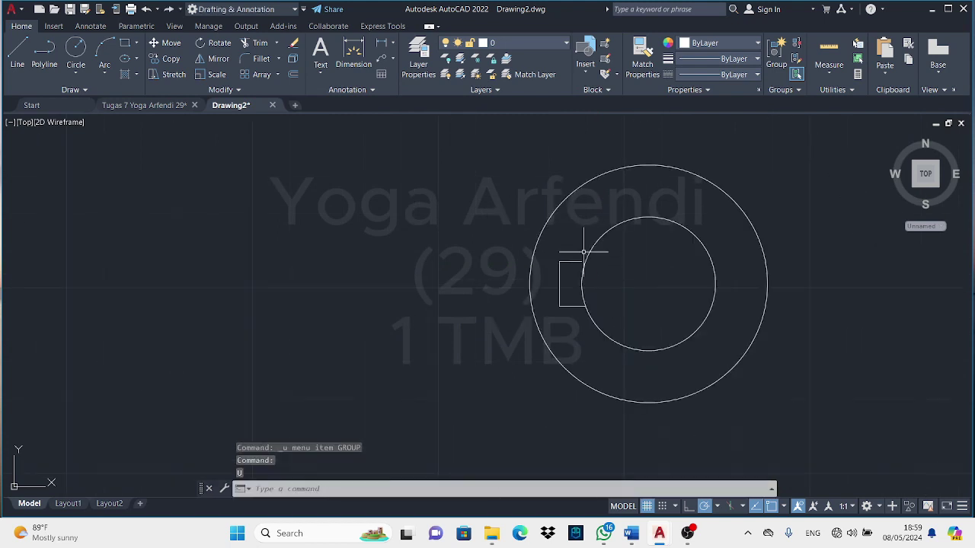
{"action": "scroll", "coordinate": [564, 301], "scroll_direction": "up", "scroll_amount": 3}
{"action": "left_click", "coordinate": [636, 138]}
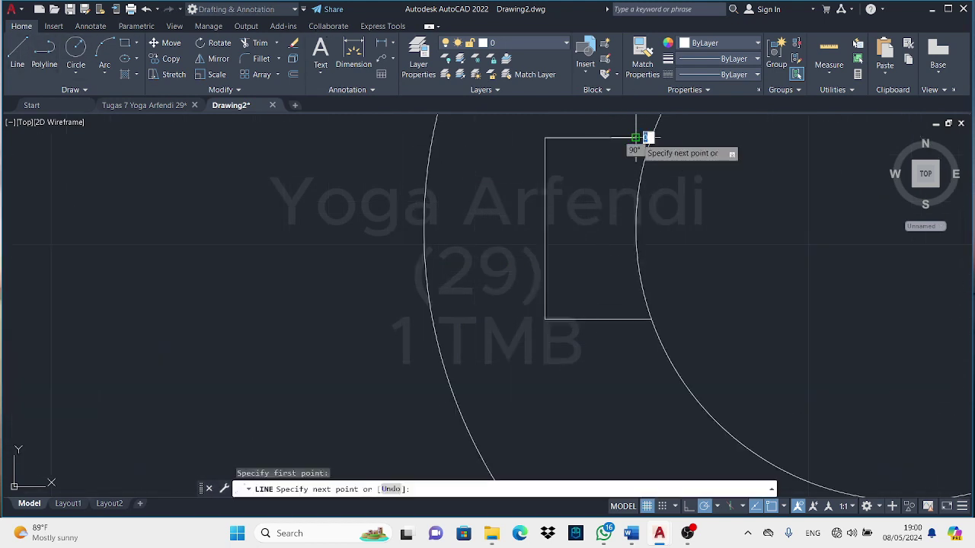
{"action": "key", "text": "Return"}
{"action": "scroll", "coordinate": [651, 138], "scroll_direction": "down", "scroll_amount": 5}
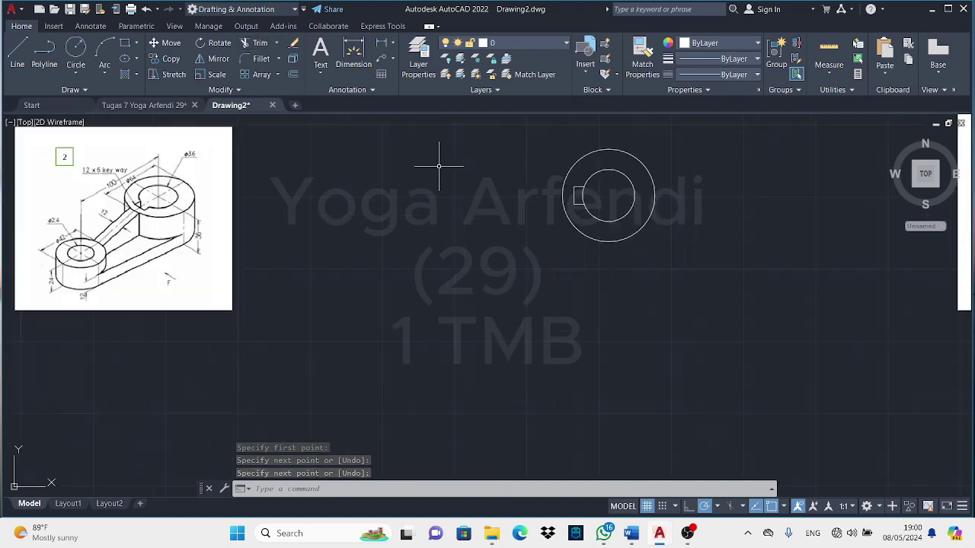
{"action": "key", "text": "Return"}
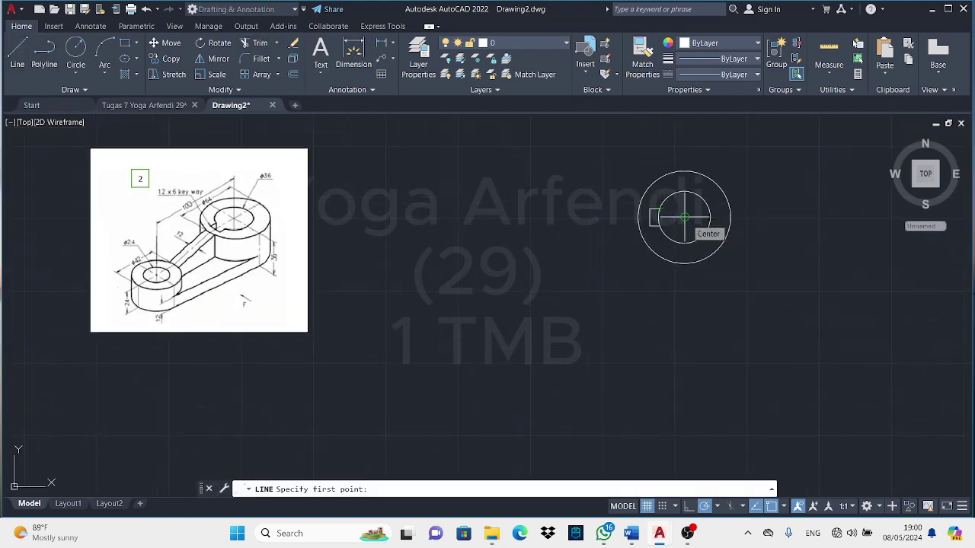
Draw a 100-unit line left from the centre with radius 21 and 12 circles at its end.
{"action": "left_click", "coordinate": [684, 217]}
{"action": "key", "text": "Return"}
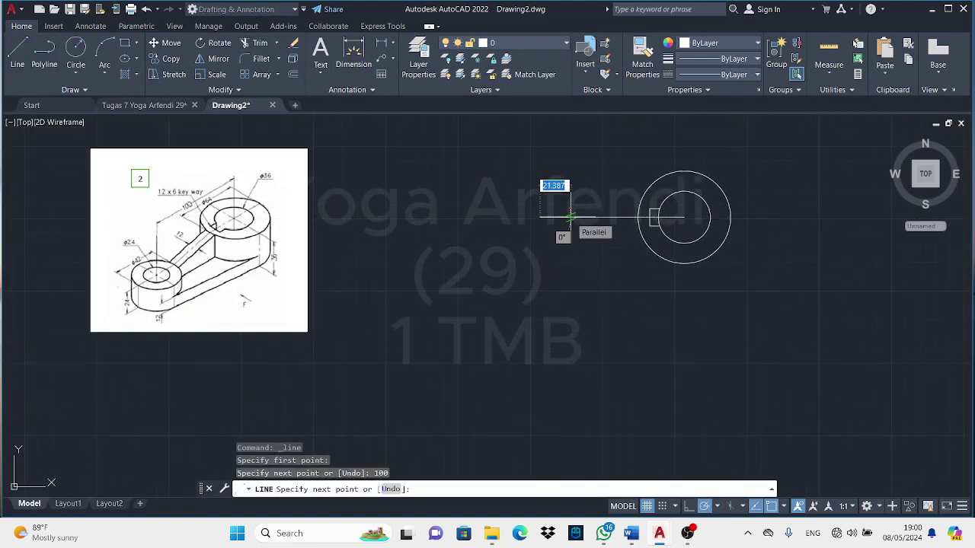
{"action": "key", "text": "Return"}
{"action": "type", "text": "c"}
{"action": "key", "text": "Return"}
{"action": "left_click", "coordinate": [540, 217]}
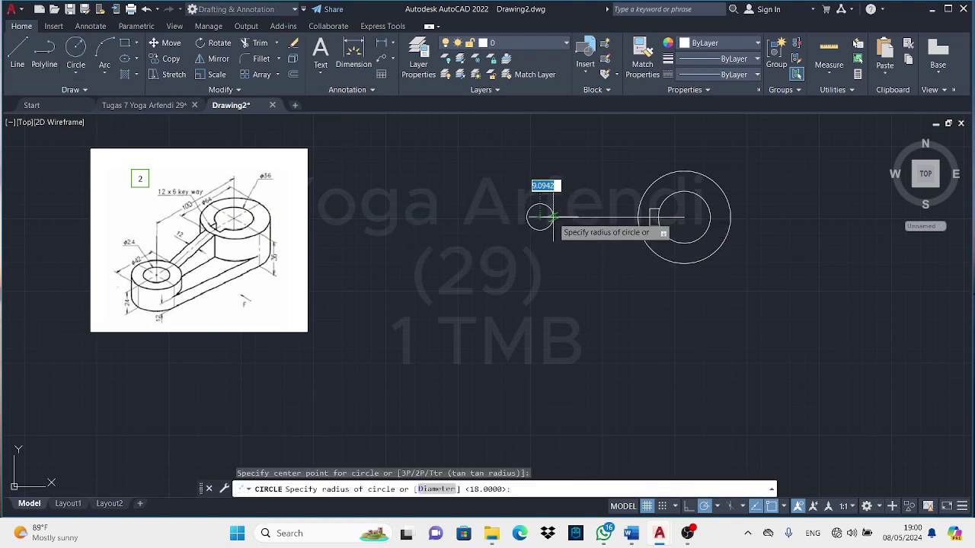
{"action": "key", "text": "Return"}
{"action": "key", "text": "Return"}
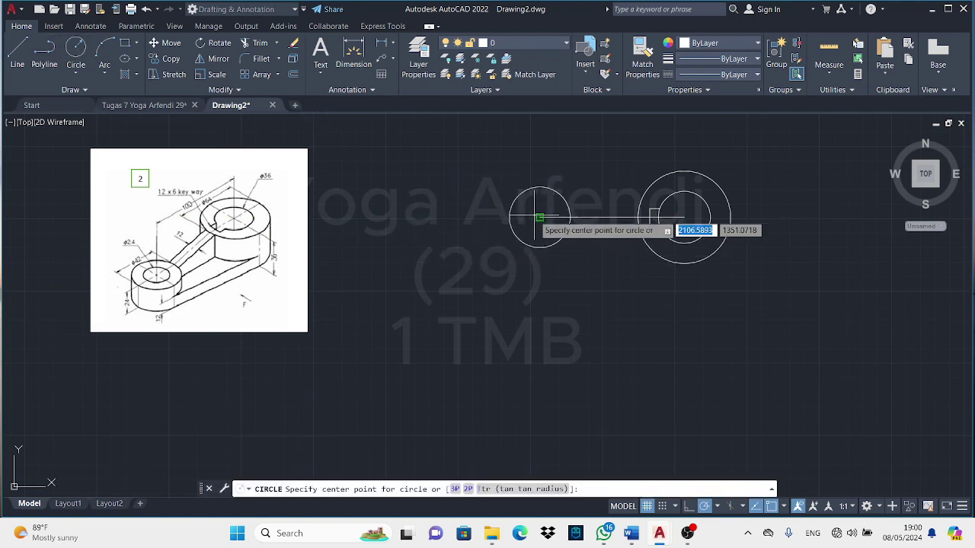
{"action": "left_click", "coordinate": [539, 217]}
{"action": "type", "text": "12"}
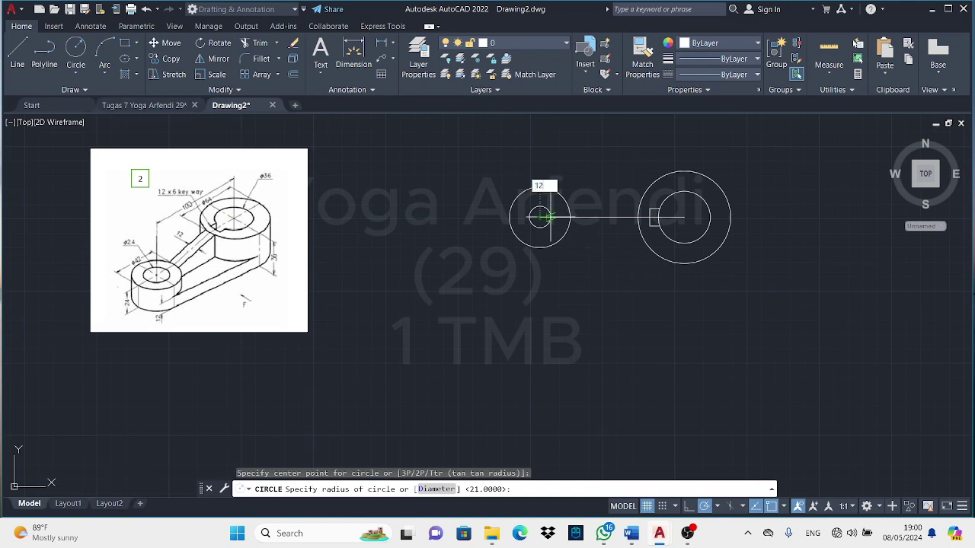
{"action": "key", "text": "Return"}
Remove the stray diagonal line between the two circle pairs.
{"action": "left_click", "coordinate": [17, 57]}
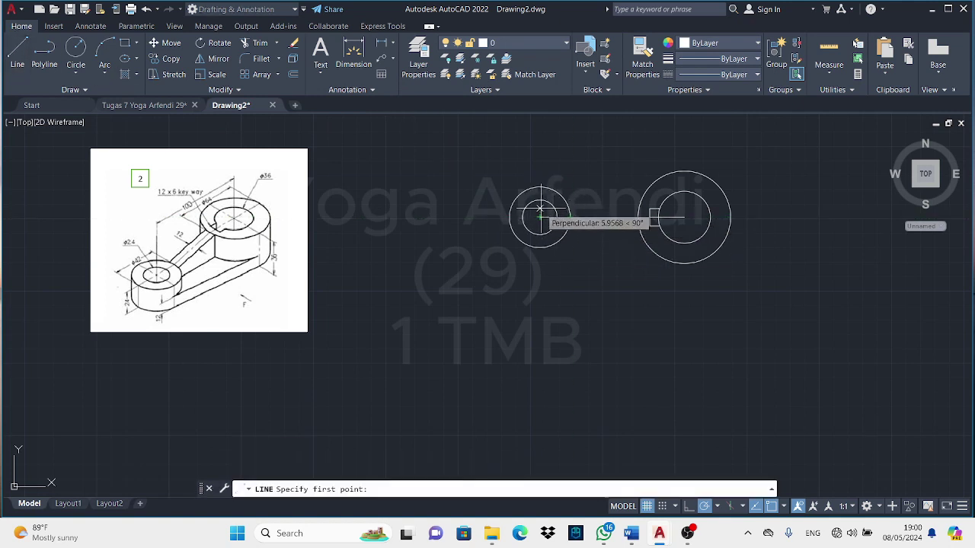
{"action": "left_click", "coordinate": [540, 217]}
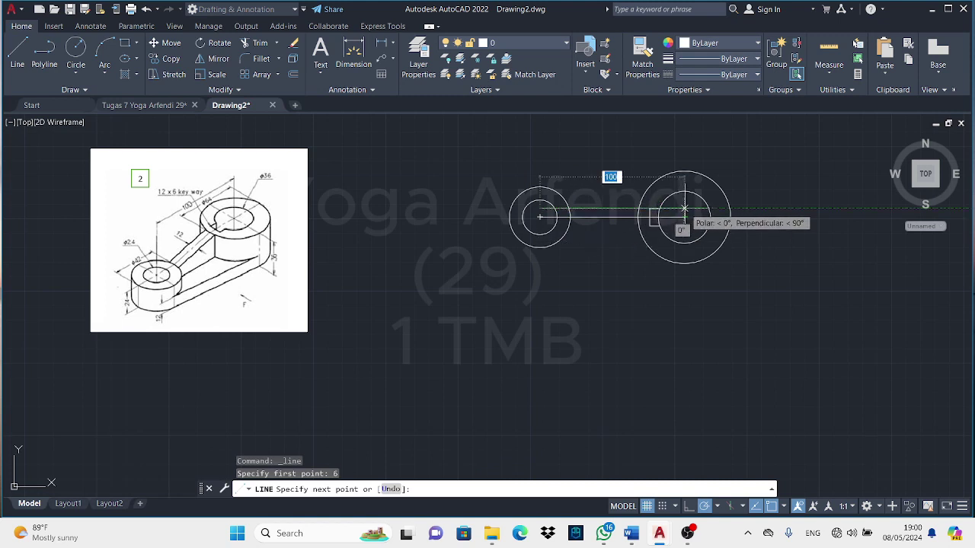
{"action": "left_click", "coordinate": [684, 208]}
{"action": "key", "text": "Escape"}
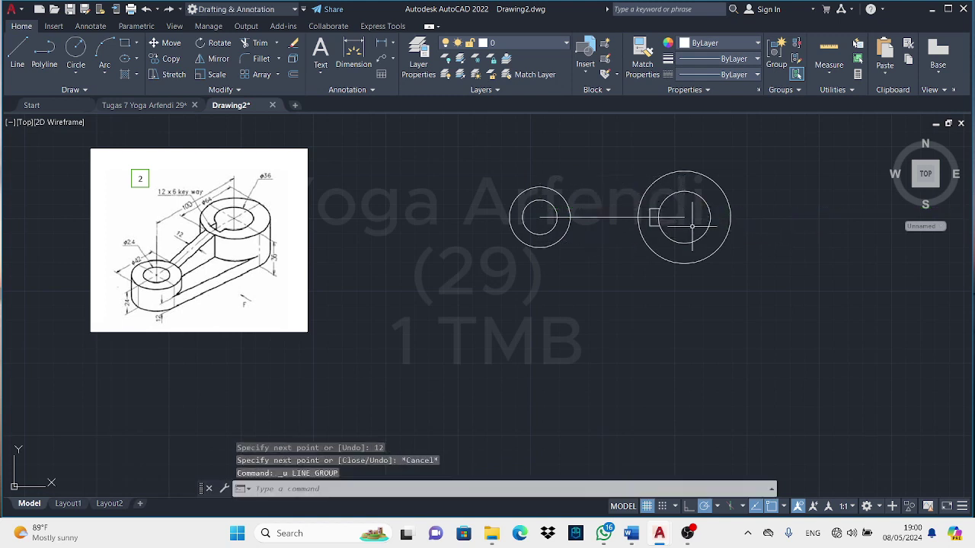
{"action": "left_click", "coordinate": [682, 215]}
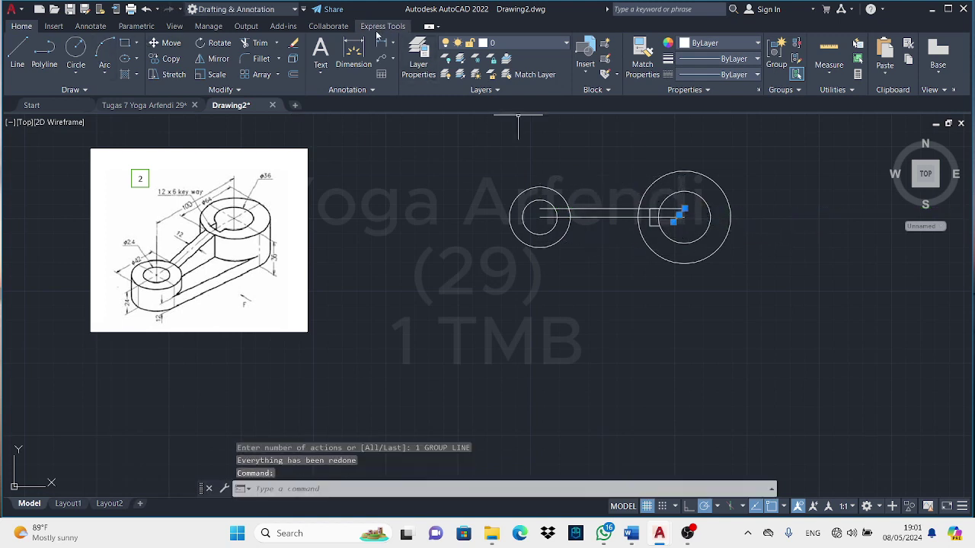
{"action": "key", "text": "Delete"}
Draw the arm's parallel edge lines 12 apart joining the right and left circles.
{"action": "left_click", "coordinate": [9, 50]}
{"action": "left_click", "coordinate": [685, 208]}
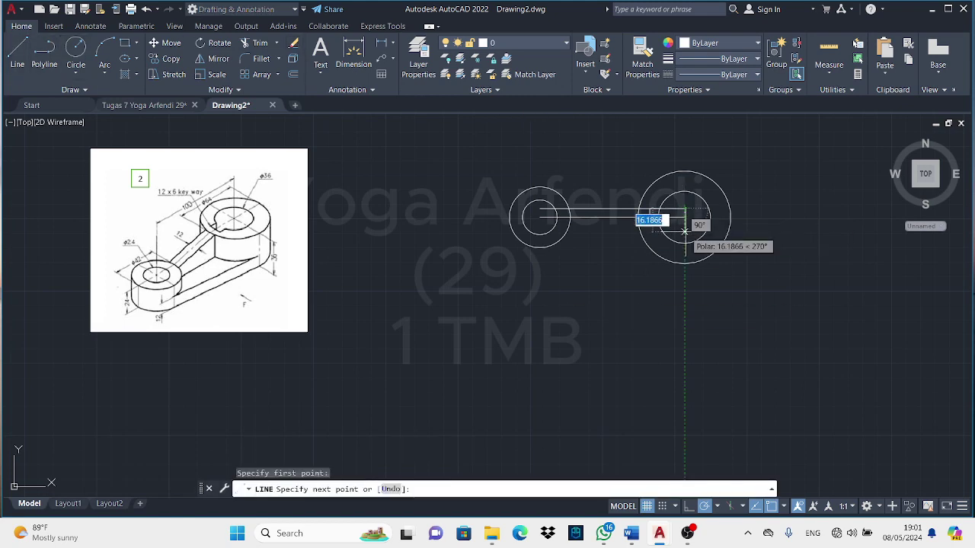
{"action": "type", "text": "12"}
{"action": "key", "text": "Return"}
{"action": "left_click", "coordinate": [539, 218]}
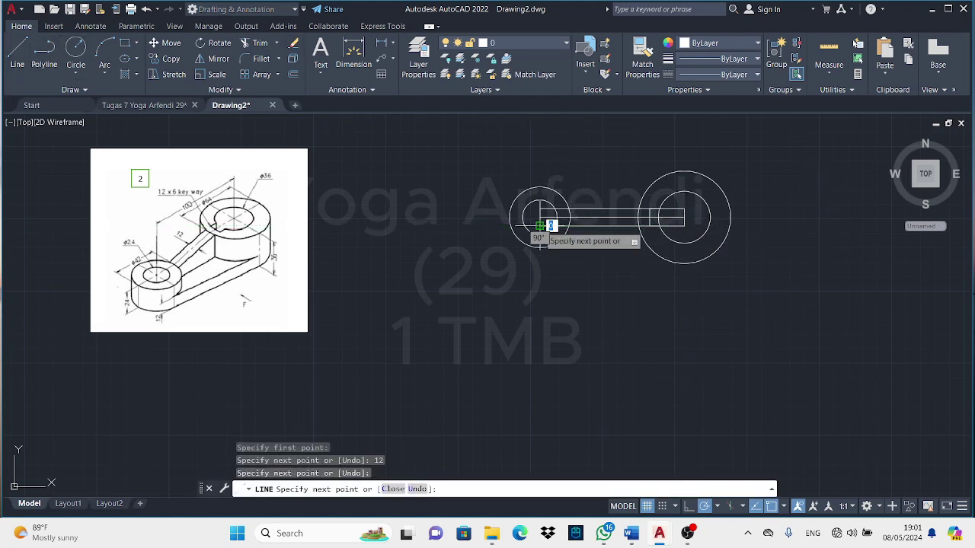
{"action": "left_click", "coordinate": [539, 210]}
{"action": "key", "text": "Return"}
Trim the arm line ends inside the right and left circles with fences.
{"action": "left_click", "coordinate": [672, 209]}
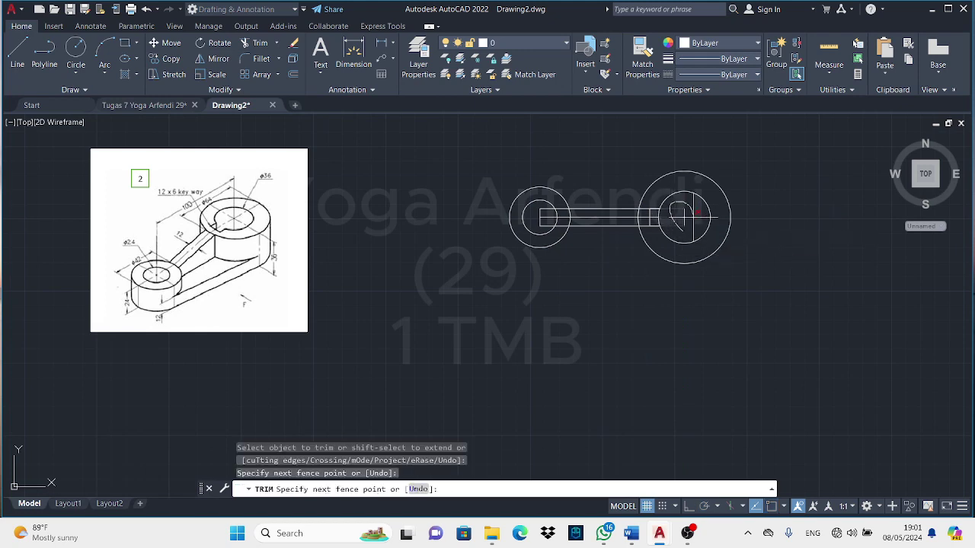
{"action": "left_click", "coordinate": [672, 226]}
{"action": "left_click", "coordinate": [655, 226]}
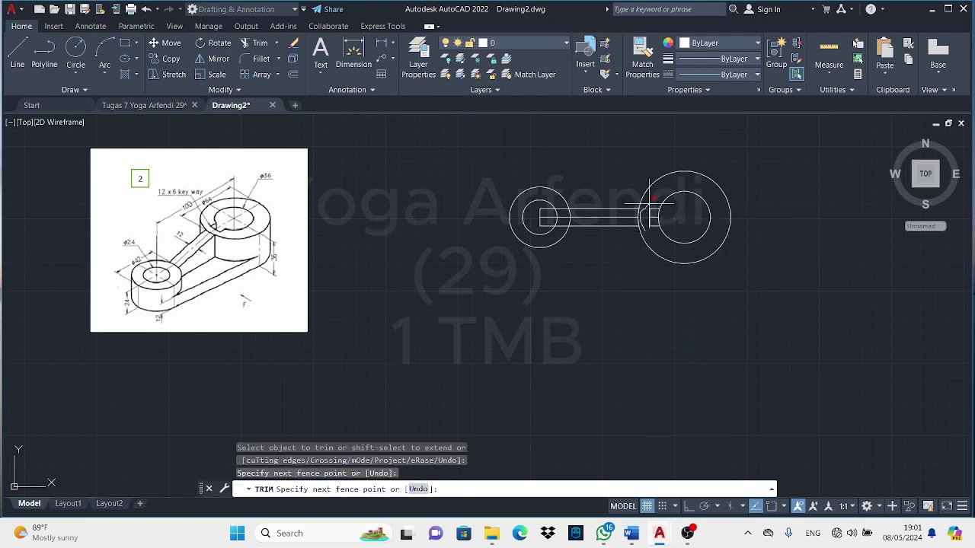
{"action": "left_click", "coordinate": [652, 203]}
{"action": "key", "text": "Return"}
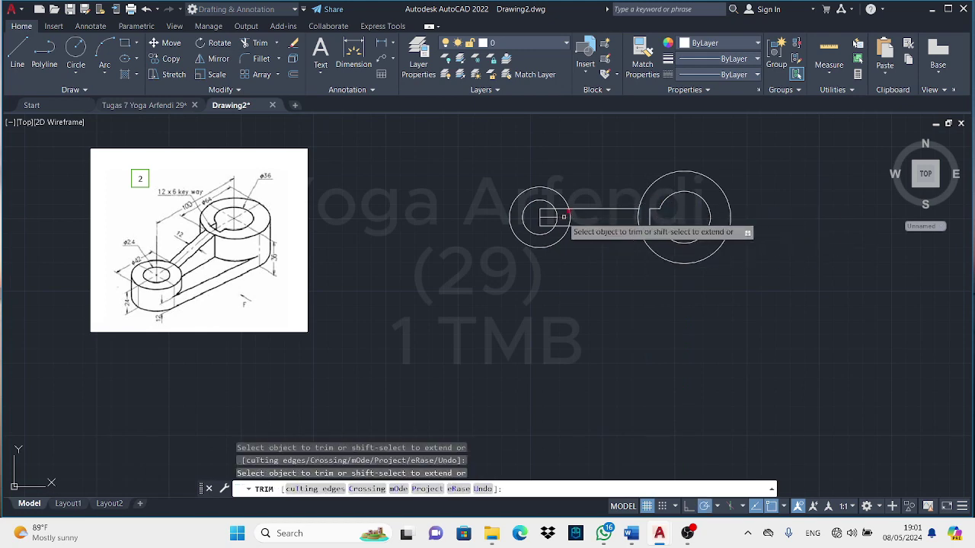
{"action": "left_click", "coordinate": [562, 232]}
{"action": "left_click", "coordinate": [561, 200]}
{"action": "key", "text": "Return"}
{"action": "left_click", "coordinate": [531, 218]}
{"action": "left_click", "coordinate": [545, 221]}
{"action": "key", "text": "Return"}
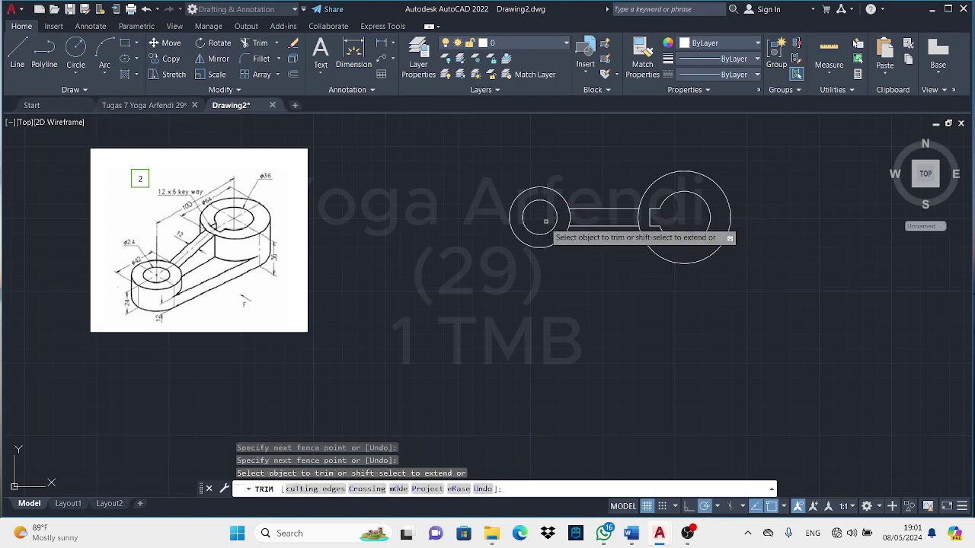
{"action": "key", "text": "Return"}
Draw the lower tangent line between the outer circles and delete its duplicate.
{"action": "left_click", "coordinate": [25, 56]}
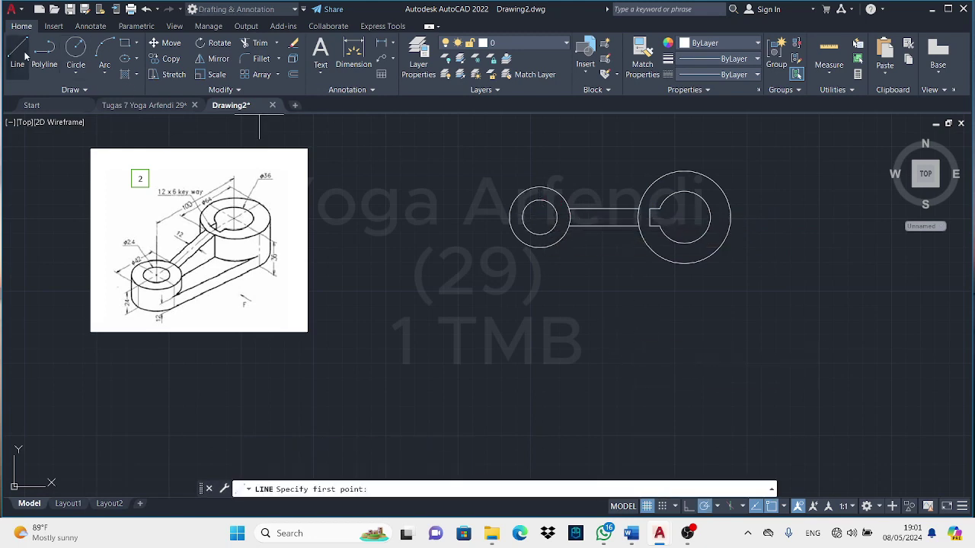
{"action": "left_click", "coordinate": [537, 246]}
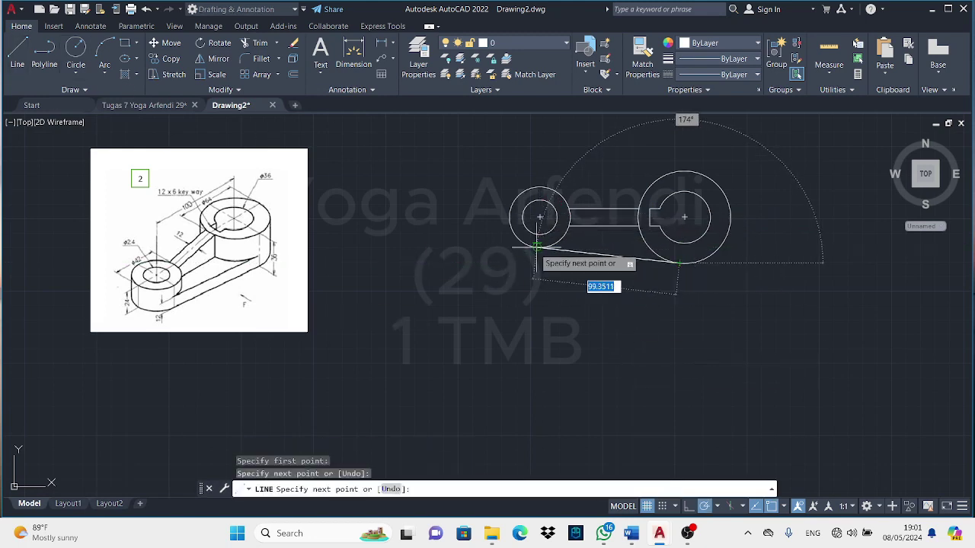
{"action": "left_click", "coordinate": [678, 262]}
{"action": "key", "text": "Return"}
{"action": "scroll", "coordinate": [533, 244], "scroll_direction": "up", "scroll_amount": 5}
{"action": "scroll", "coordinate": [216, 296], "scroll_direction": "up", "scroll_amount": 3}
{"action": "left_click", "coordinate": [446, 266]}
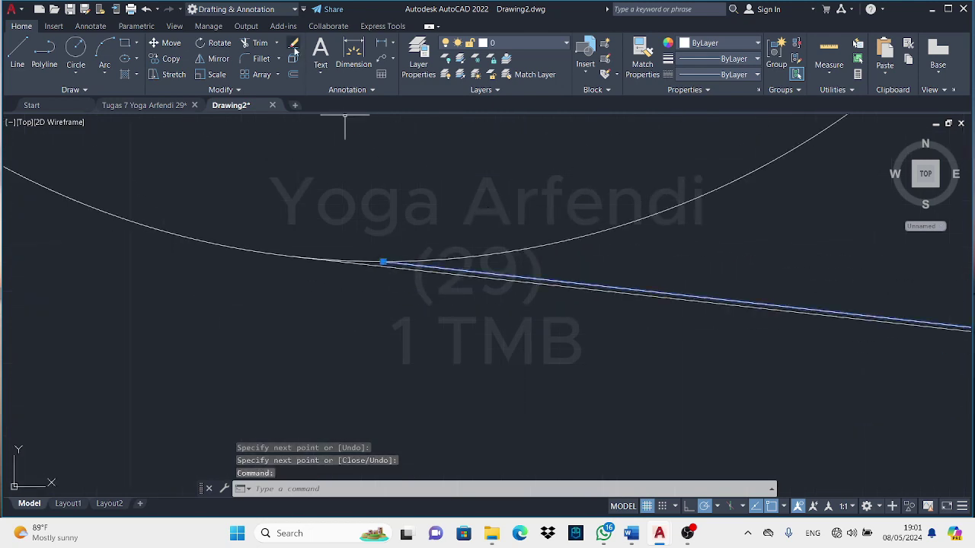
{"action": "key", "text": "Delete"}
{"action": "scroll", "coordinate": [652, 265], "scroll_direction": "down", "scroll_amount": 3}
{"action": "scroll", "coordinate": [438, 378], "scroll_direction": "down", "scroll_amount": 2}
Mirror the lower tangent line across the centre axis to form the top tangent.
{"action": "left_click", "coordinate": [214, 61]}
{"action": "left_click", "coordinate": [332, 287]}
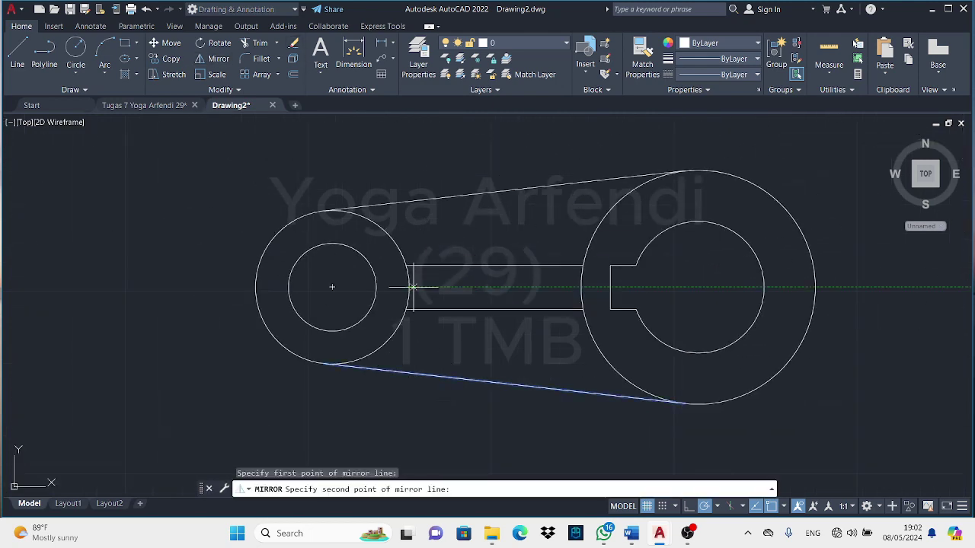
{"action": "left_click", "coordinate": [696, 287]}
{"action": "key", "text": "Return"}
{"action": "scroll", "coordinate": [487, 289], "scroll_direction": "down", "scroll_amount": 3}
{"action": "scroll", "coordinate": [487, 289], "scroll_direction": "down", "scroll_amount": 2}
Switch to the 3D Modeling workspace, SE Isometric view and Realistic visual style.
{"action": "left_click", "coordinate": [243, 9]}
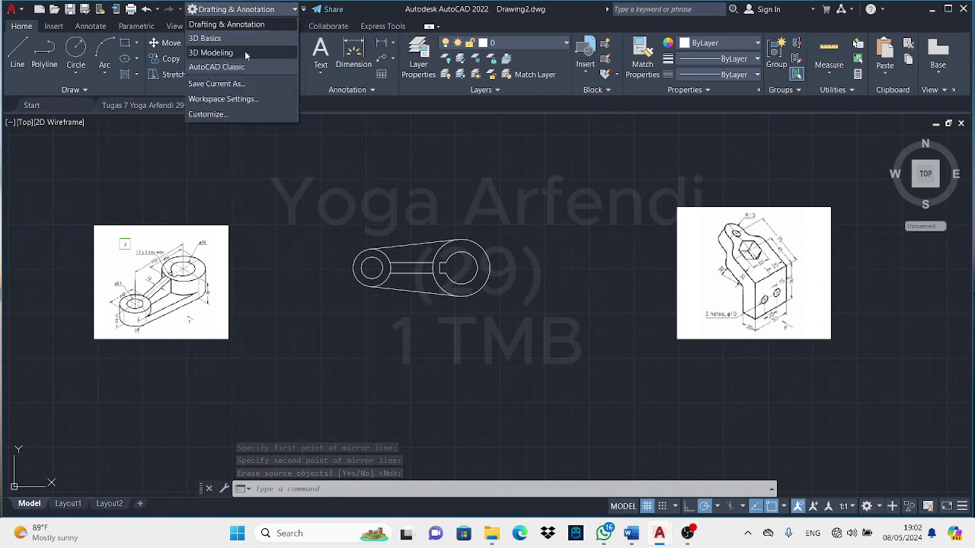
{"action": "left_click", "coordinate": [243, 53]}
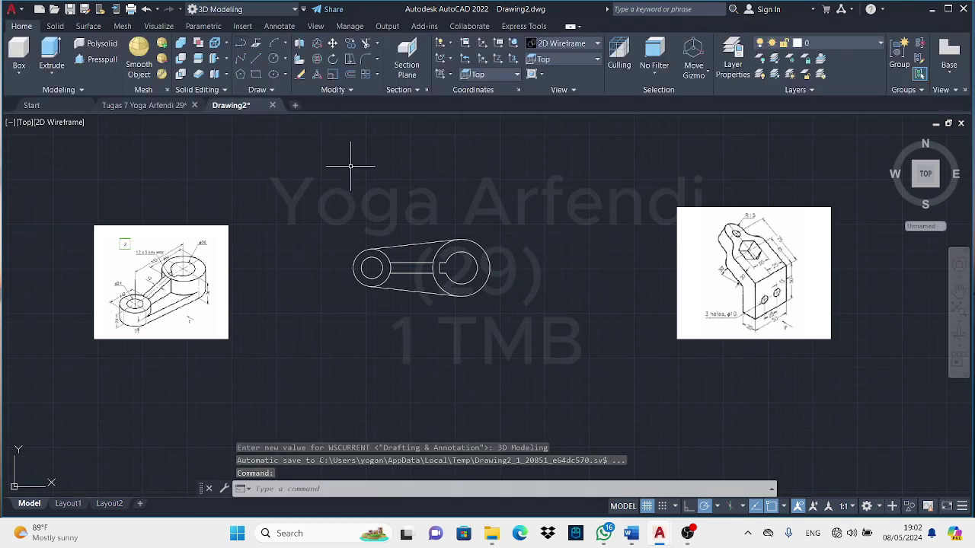
{"action": "left_click", "coordinate": [563, 59]}
{"action": "left_click", "coordinate": [560, 160]}
{"action": "left_click", "coordinate": [564, 43]}
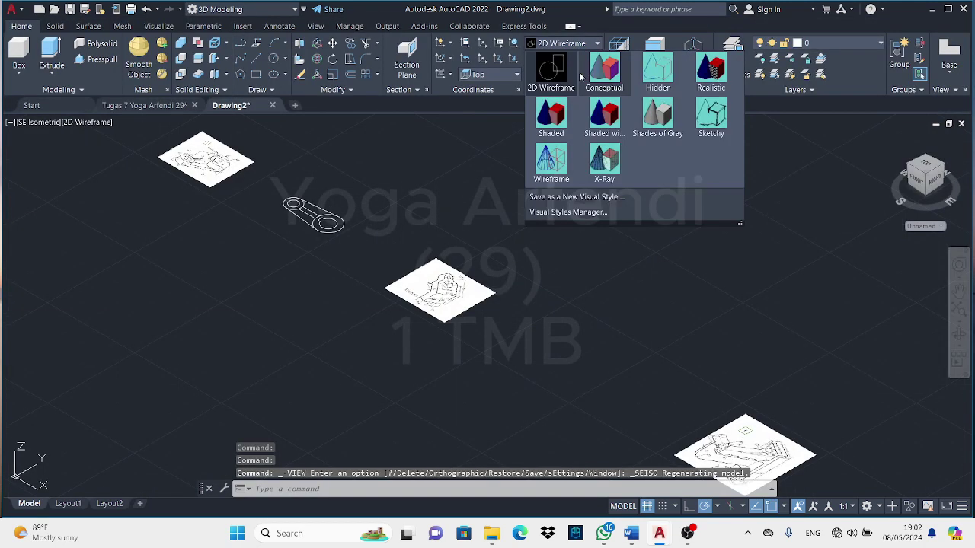
{"action": "left_click", "coordinate": [710, 70]}
{"action": "scroll", "coordinate": [266, 251], "scroll_direction": "up", "scroll_amount": 3}
{"action": "scroll", "coordinate": [241, 356], "scroll_direction": "up", "scroll_amount": 2}
{"action": "middle_click_drag", "start_coordinate": [242, 356], "coordinate": [215, 369]}
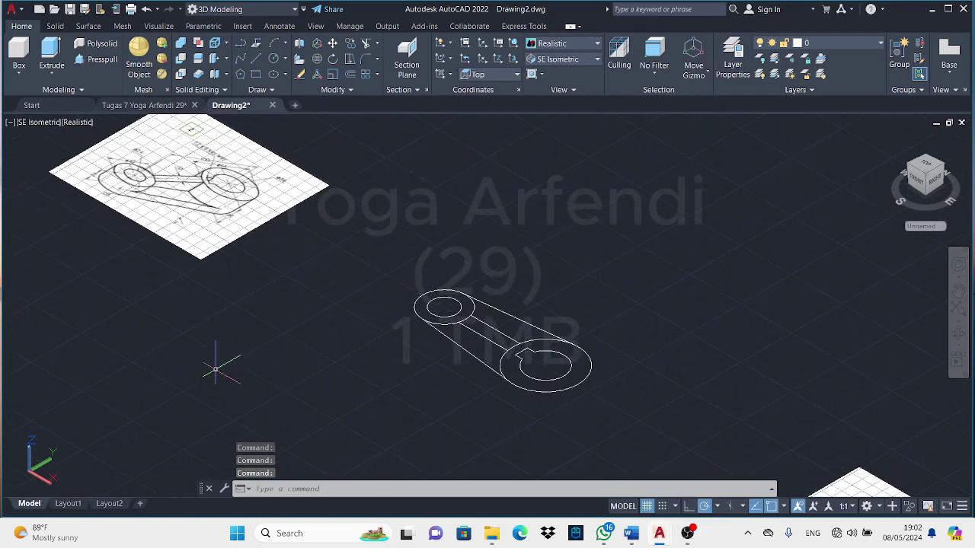
Press-pull the small ring to 24 and the larger ring to 36.
{"action": "left_click", "coordinate": [102, 60]}
{"action": "left_click", "coordinate": [423, 312]}
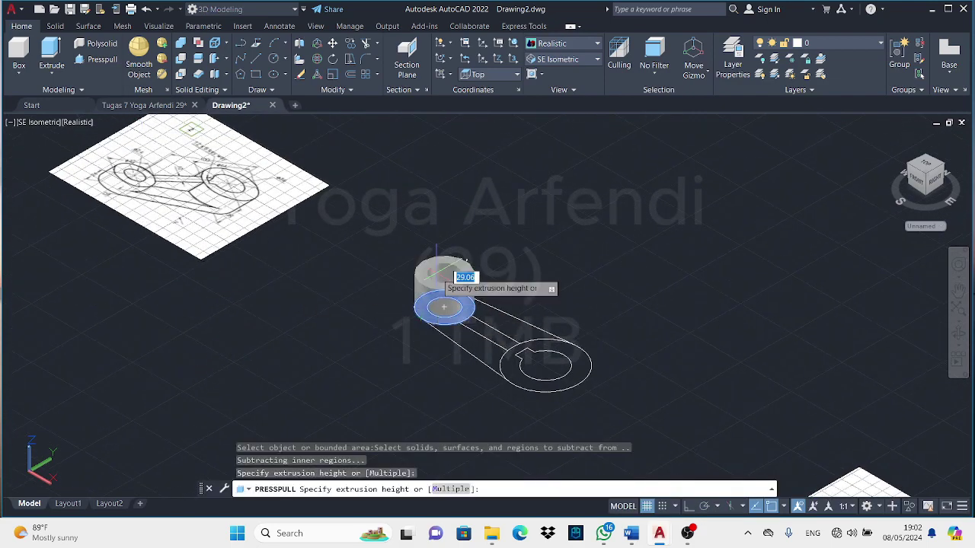
{"action": "type", "text": "24"}
{"action": "key", "text": "Return"}
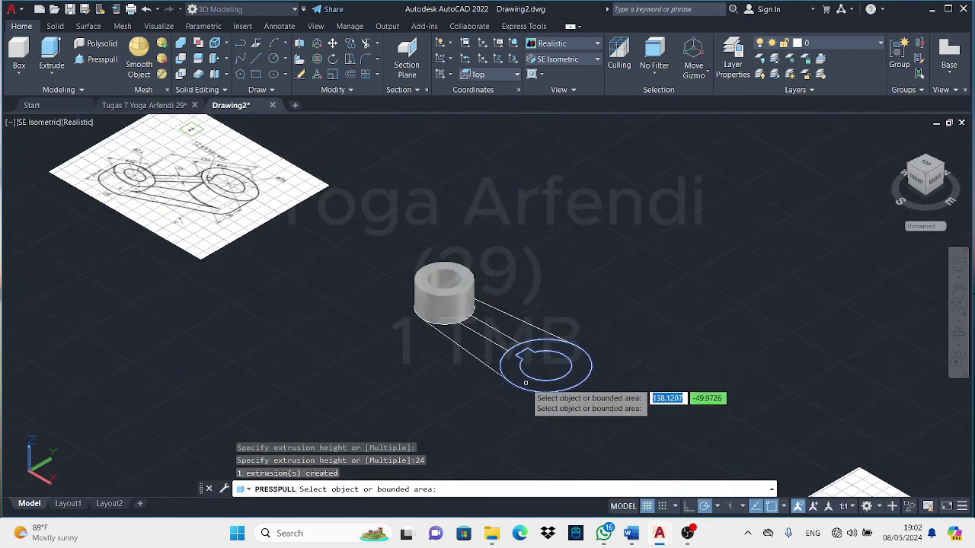
{"action": "left_click", "coordinate": [526, 383]}
{"action": "type", "text": "36"}
{"action": "key", "text": "Return"}
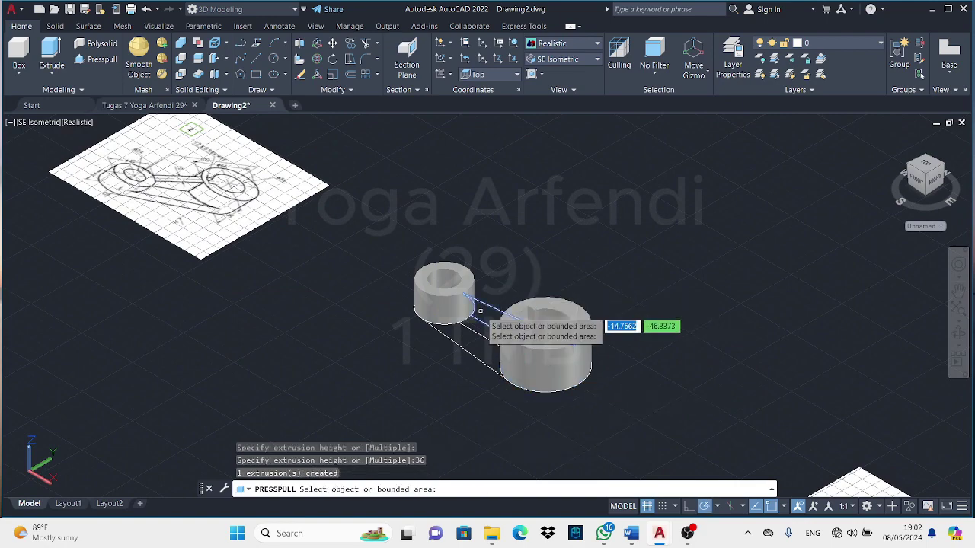
Press-pull the link region between the two bosses into a solid arm.
{"action": "scroll", "coordinate": [480, 310], "scroll_direction": "up", "scroll_amount": 3}
{"action": "scroll", "coordinate": [457, 290], "scroll_direction": "down", "scroll_amount": 3}
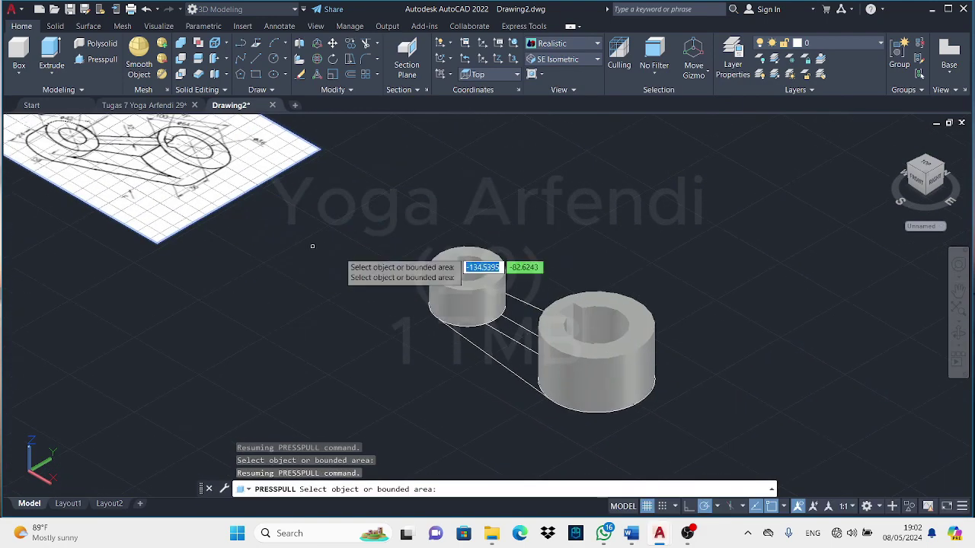
{"action": "left_click", "coordinate": [549, 324]}
{"action": "left_click", "coordinate": [570, 287]}
{"action": "left_click", "coordinate": [522, 341]}
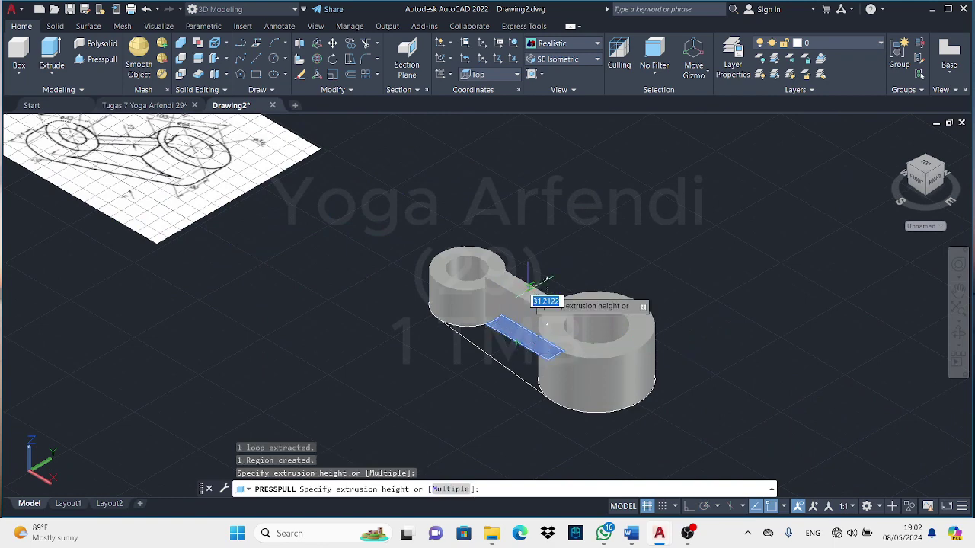
{"action": "left_click", "coordinate": [546, 323]}
{"action": "key", "text": "Return"}
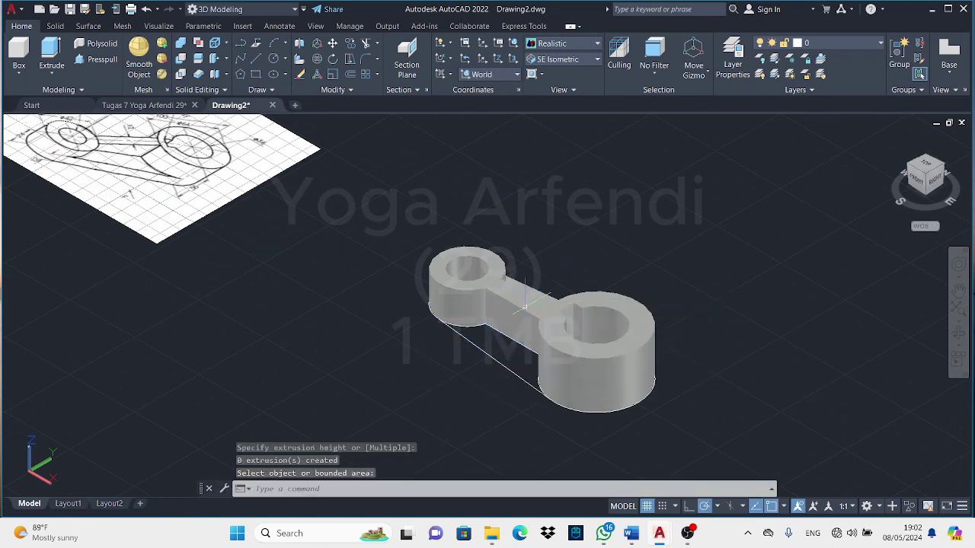
Mirror the link arm solid, keeping the original.
{"action": "left_click", "coordinate": [547, 297]}
{"action": "left_click", "coordinate": [346, 90]}
{"action": "left_click", "coordinate": [335, 122]}
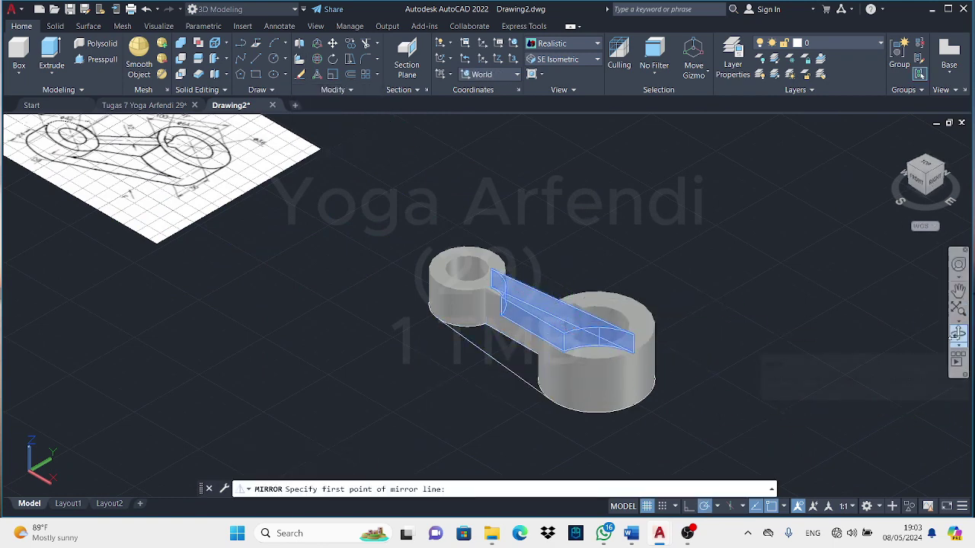
{"action": "middle_click_drag", "start_coordinate": [503, 284], "coordinate": [530, 385], "text": "shift"}
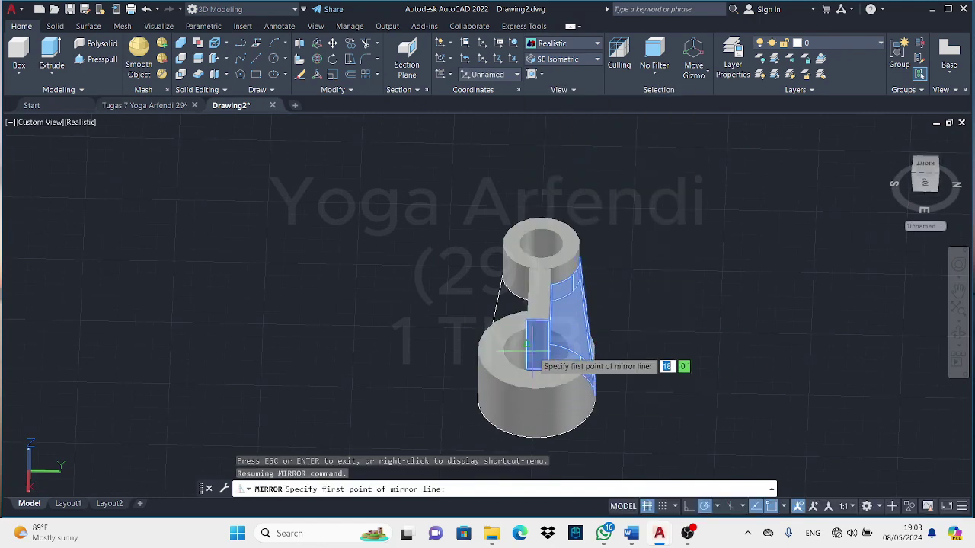
{"action": "left_click", "coordinate": [533, 359]}
{"action": "left_click", "coordinate": [538, 374]}
{"action": "key", "text": "Return"}
{"action": "middle_click_drag", "start_coordinate": [539, 374], "coordinate": [710, 352], "text": "shift"}
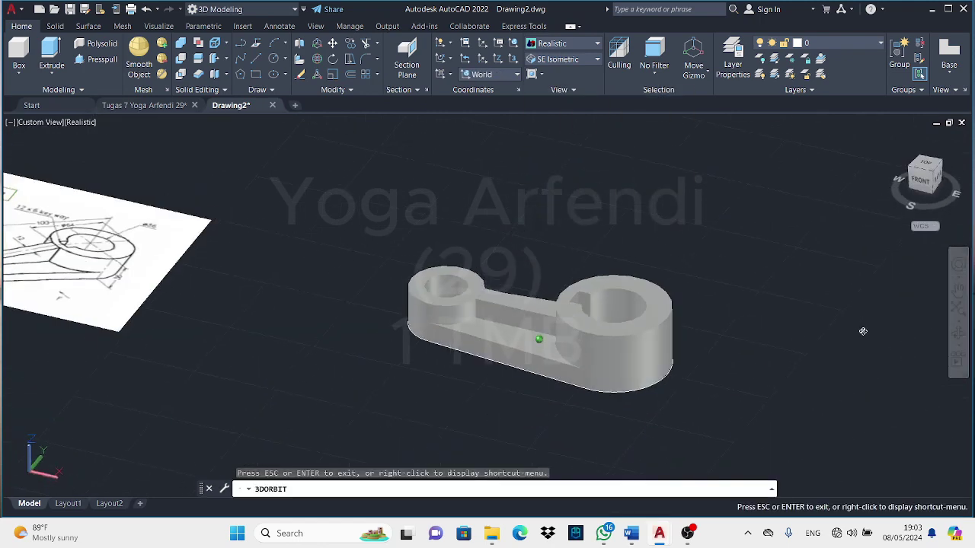
Draw a first wedge along the arm with a height of 12.
{"action": "left_click", "coordinate": [16, 67]}
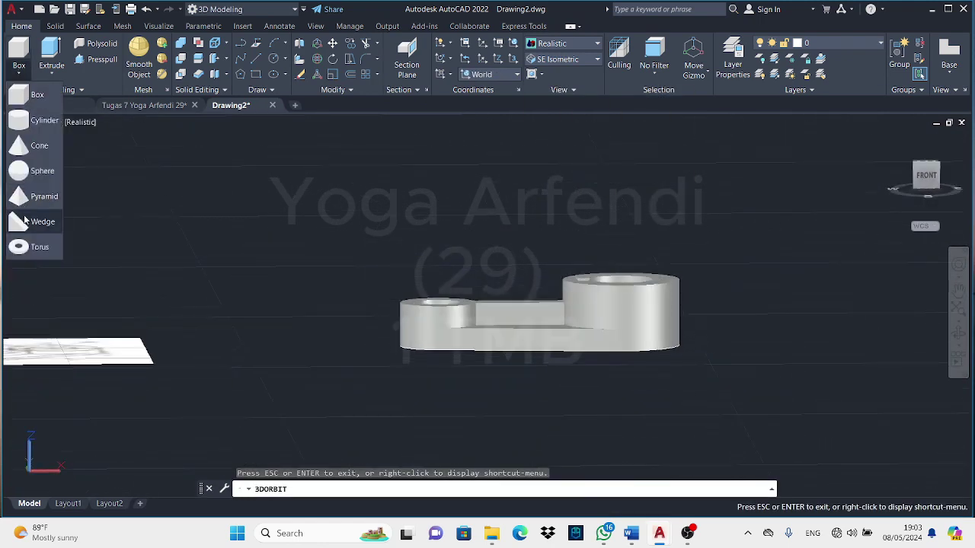
{"action": "left_click", "coordinate": [22, 222]}
{"action": "mouse_move", "coordinate": [777, 344]}
{"action": "middle_mouse_down", "text": "shift"}
{"action": "mouse_move", "coordinate": [463, 369]}
{"action": "mouse_move", "coordinate": [467, 424]}
{"action": "middle_mouse_up", "text": "shift"}
{"action": "scroll", "coordinate": [463, 369], "scroll_direction": "up", "scroll_amount": 3}
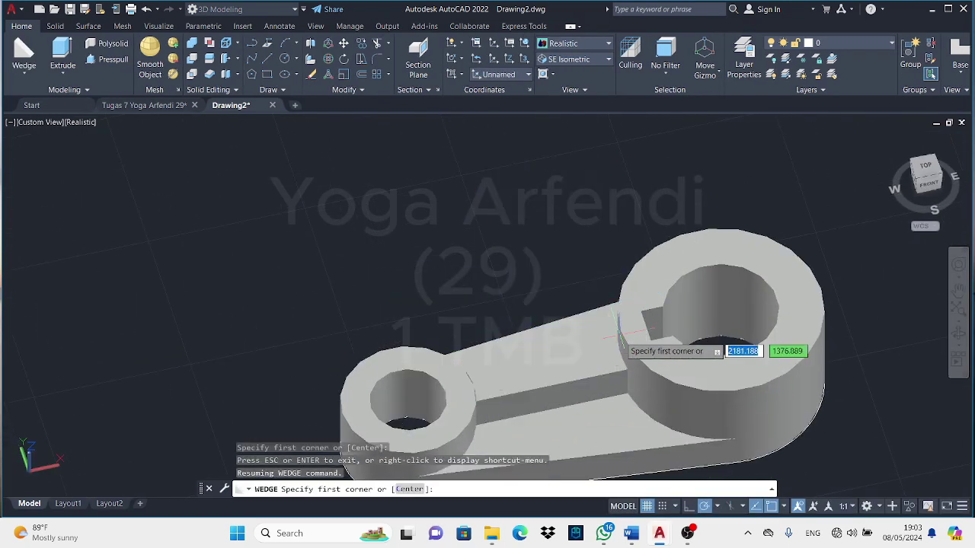
{"action": "left_click", "coordinate": [620, 346]}
{"action": "left_click", "coordinate": [475, 402]}
{"action": "left_click", "coordinate": [476, 402]}
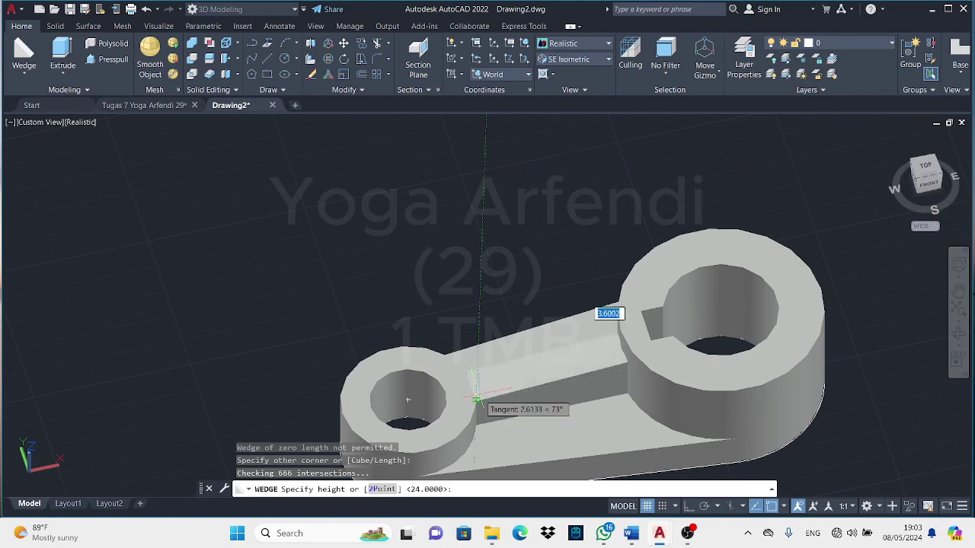
{"action": "mouse_move", "coordinate": [487, 373]}
{"action": "middle_mouse_down"}
{"action": "mouse_move", "coordinate": [713, 296]}
{"action": "mouse_move", "coordinate": [633, 293]}
{"action": "middle_mouse_up"}
{"action": "scroll", "coordinate": [750, 272], "scroll_direction": "down", "scroll_amount": 2}
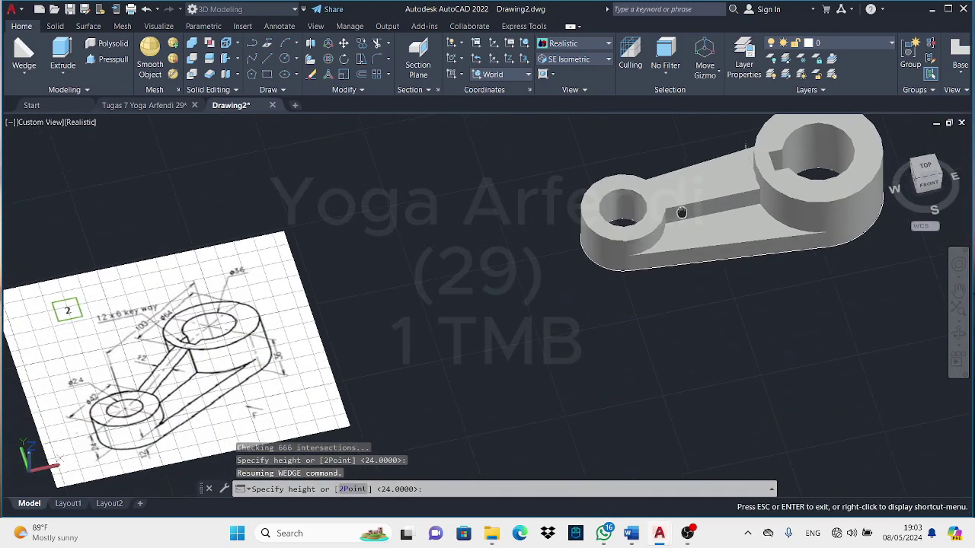
{"action": "type", "text": "12"}
{"action": "key", "text": "Return"}
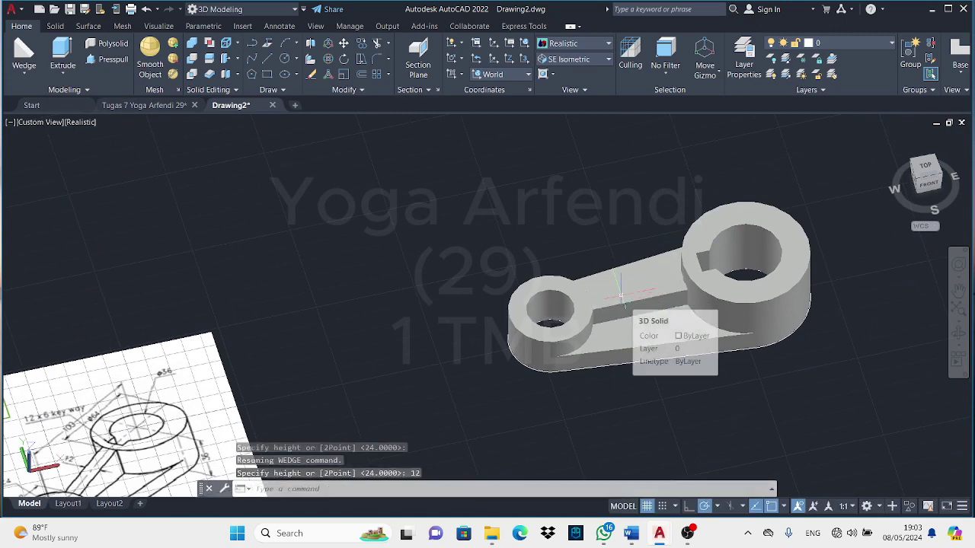
{"action": "mouse_move", "coordinate": [622, 304]}
{"action": "middle_mouse_down", "text": "shift"}
{"action": "mouse_move", "coordinate": [802, 312]}
{"action": "mouse_move", "coordinate": [670, 361]}
{"action": "middle_mouse_up", "text": "shift"}
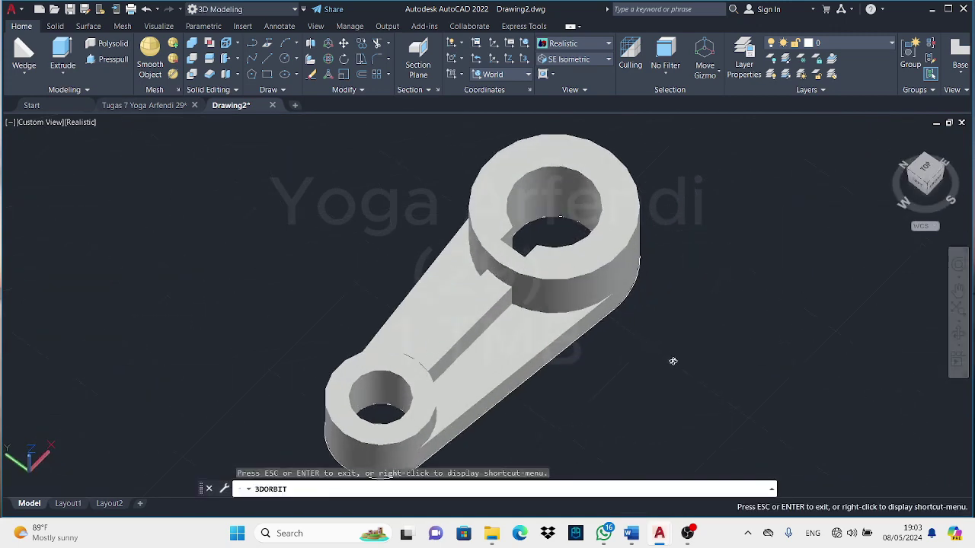
{"action": "scroll", "coordinate": [609, 365], "scroll_direction": "up", "scroll_amount": 3}
{"action": "key", "text": "Escape"}
Redraw the wedge base along the arm with a height of 36.
{"action": "left_click", "coordinate": [449, 268]}
{"action": "left_click", "coordinate": [460, 281]}
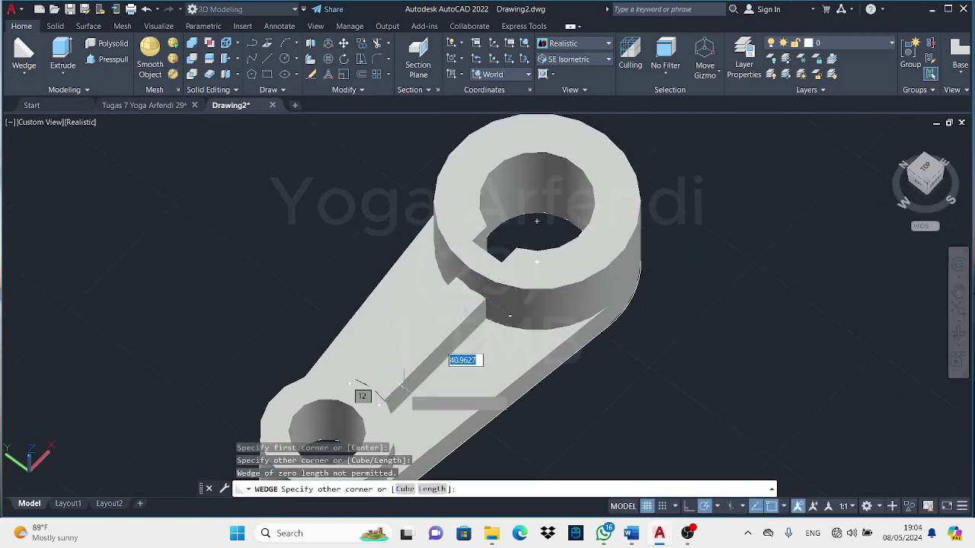
{"action": "left_click", "coordinate": [387, 398]}
{"action": "type", "text": "36"}
{"action": "key", "text": "Return"}
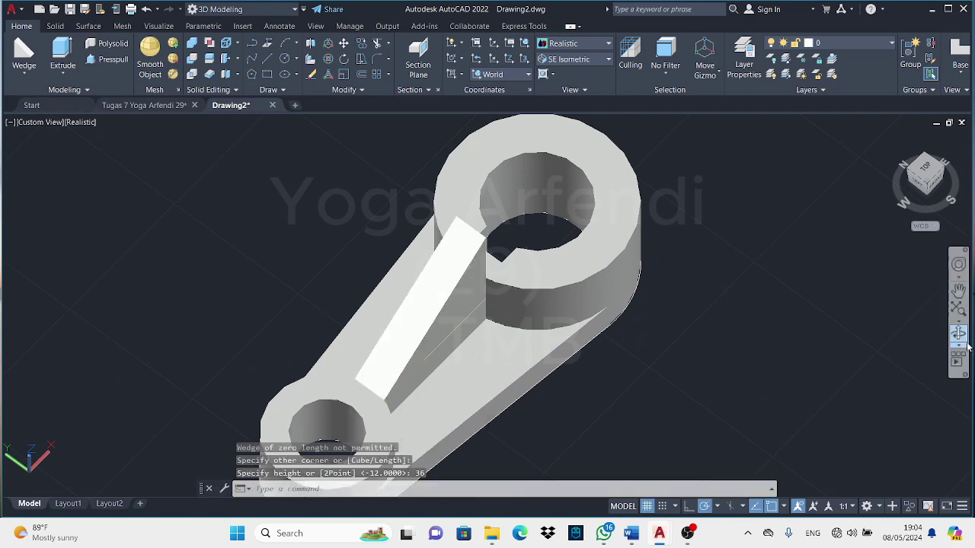
{"action": "mouse_move", "coordinate": [685, 365]}
{"action": "middle_mouse_down", "text": "shift"}
{"action": "mouse_move", "coordinate": [749, 294]}
{"action": "mouse_move", "coordinate": [748, 376]}
{"action": "middle_mouse_up", "text": "shift"}
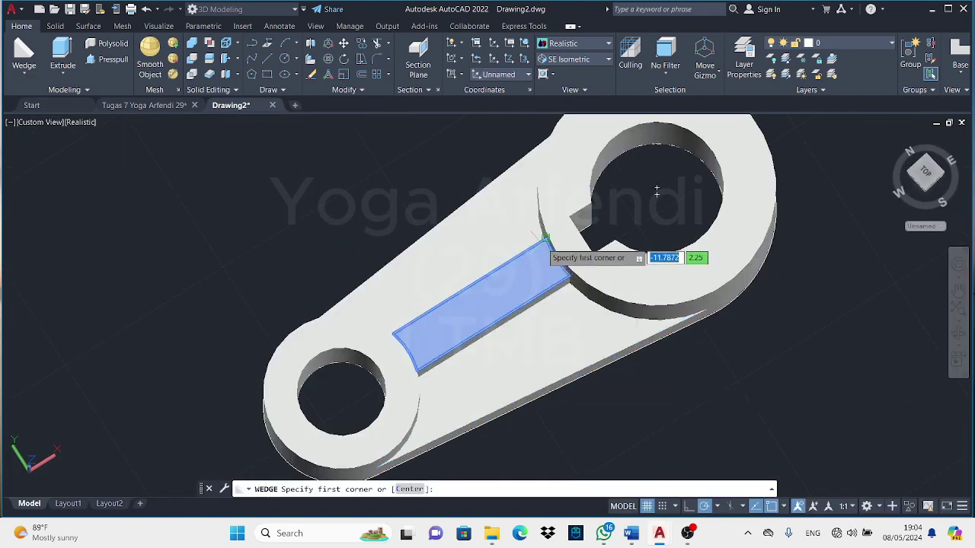
Place a new wedge on the arm, rising to the large boss top.
{"action": "left_click", "coordinate": [570, 276]}
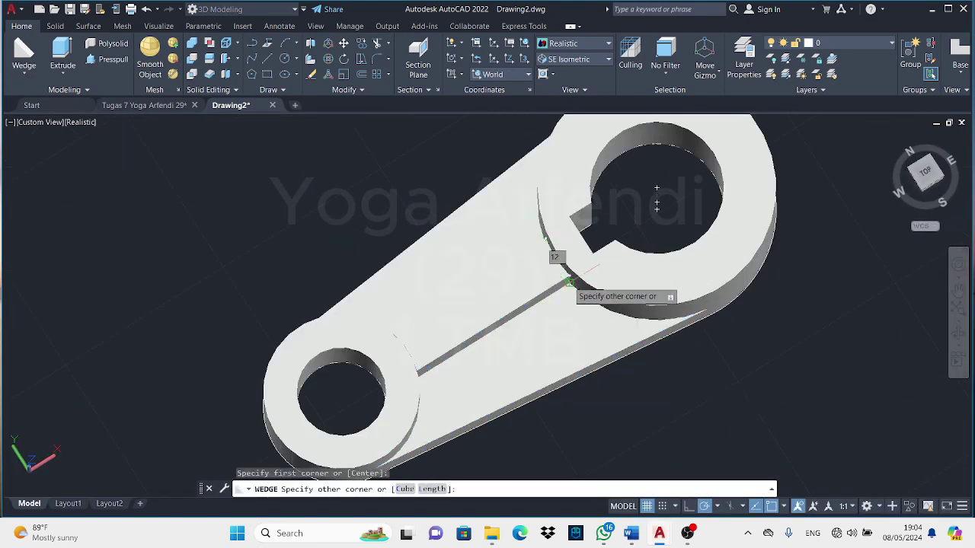
{"action": "left_click", "coordinate": [417, 375]}
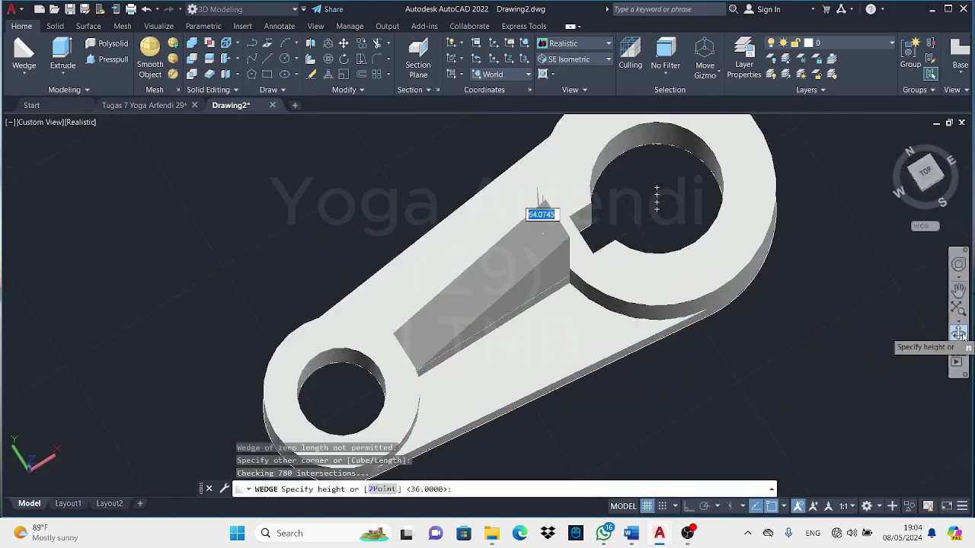
{"action": "left_click", "coordinate": [656, 196]}
{"action": "middle_click_drag", "start_coordinate": [657, 197], "coordinate": [623, 367], "text": "shift"}
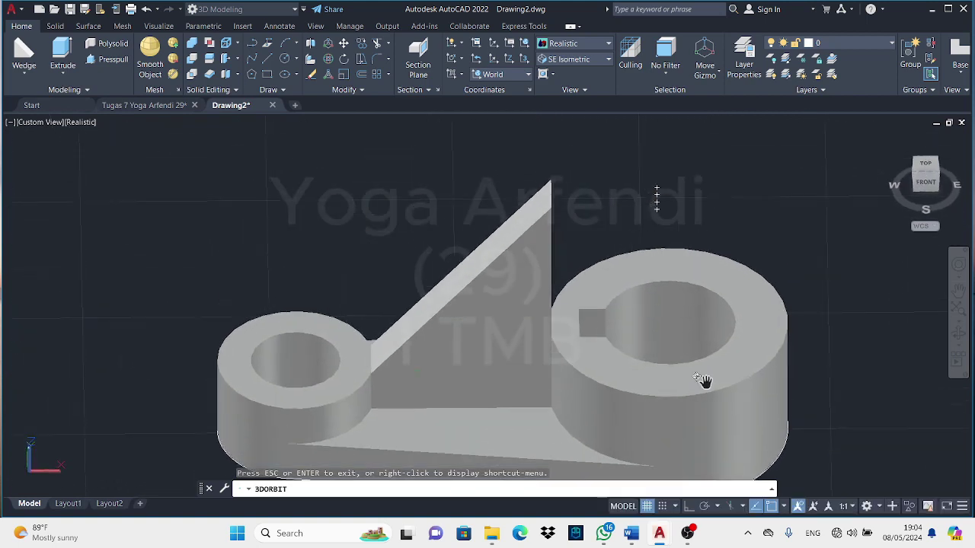
{"action": "right_click", "coordinate": [623, 367]}
{"action": "left_click", "coordinate": [651, 130]}
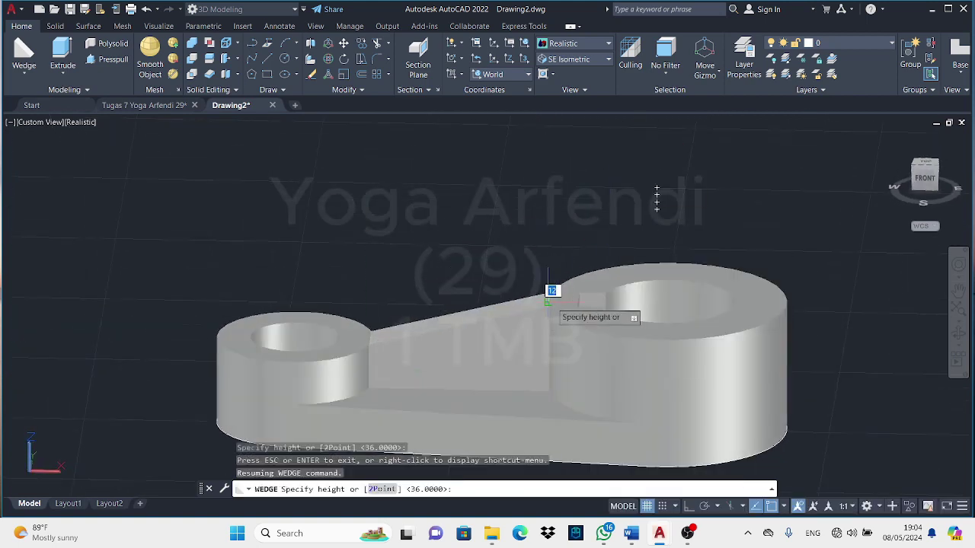
{"action": "left_click", "coordinate": [656, 196]}
{"action": "scroll", "coordinate": [792, 351], "scroll_direction": "down", "scroll_amount": 3}
{"action": "middle_click_drag", "start_coordinate": [843, 402], "coordinate": [937, 341]}
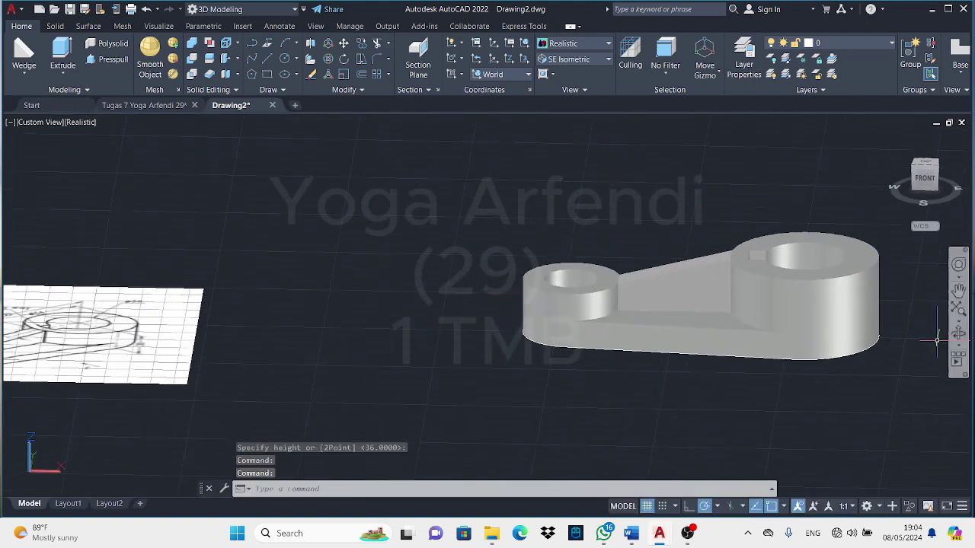
{"action": "left_click", "coordinate": [575, 58]}
Switch to the top view in 2D wireframe and pan toward the bracket reference image.
{"action": "left_click", "coordinate": [560, 73]}
{"action": "left_click", "coordinate": [575, 43]}
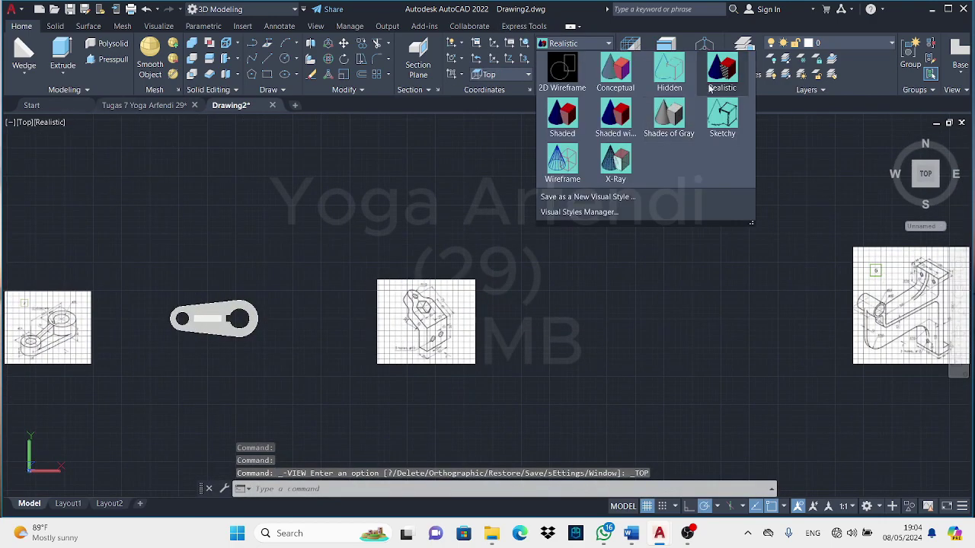
{"action": "left_click", "coordinate": [562, 72]}
{"action": "middle_click_drag", "start_coordinate": [330, 120], "coordinate": [290, 267]}
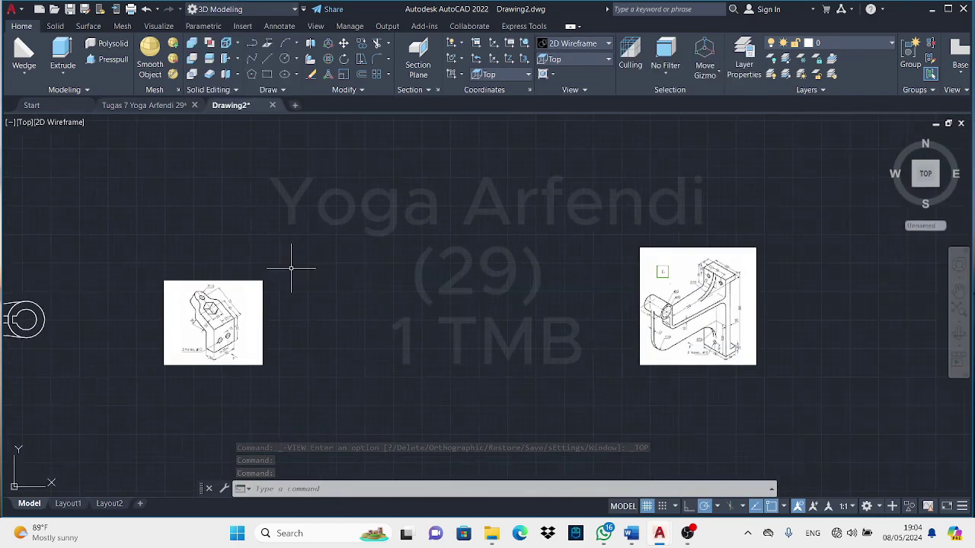
{"action": "scroll", "coordinate": [289, 268], "scroll_direction": "up", "scroll_amount": 3}
Draw a 50×50 square and a 50×75 rectangle beside it.
{"action": "left_click", "coordinate": [267, 74]}
{"action": "left_click", "coordinate": [317, 398]}
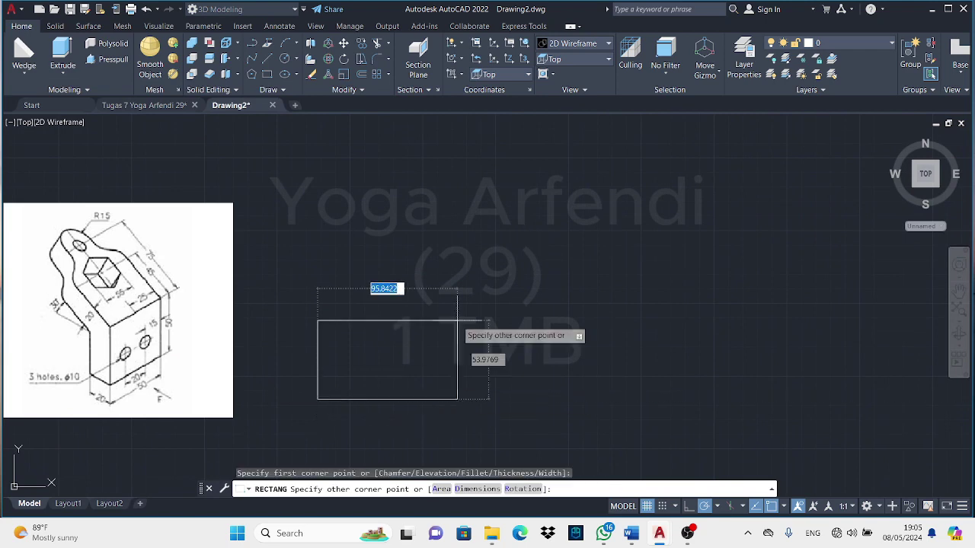
{"action": "type", "text": "50"}
{"action": "key", "text": "Tab"}
{"action": "type", "text": "50"}
{"action": "key", "text": "Return"}
{"action": "left_click", "coordinate": [268, 72]}
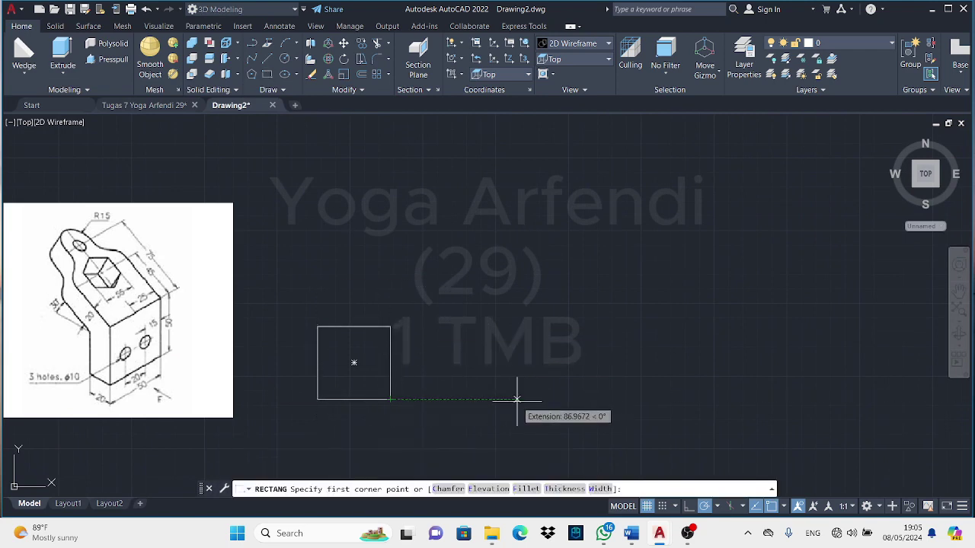
{"action": "left_click", "coordinate": [517, 399]}
{"action": "key", "text": "Tab"}
{"action": "type", "text": "75"}
{"action": "key", "text": "Return"}
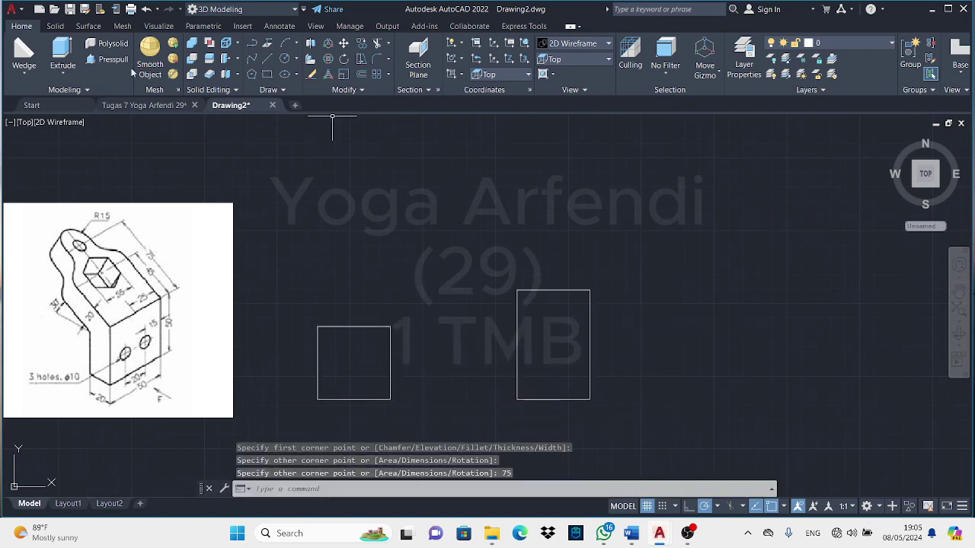
Draw the 30-wide, 20-high tab on top of the 50×75 rectangle, offset 10 from the corner.
{"action": "left_click", "coordinate": [270, 64]}
{"action": "type", "text": "10"}
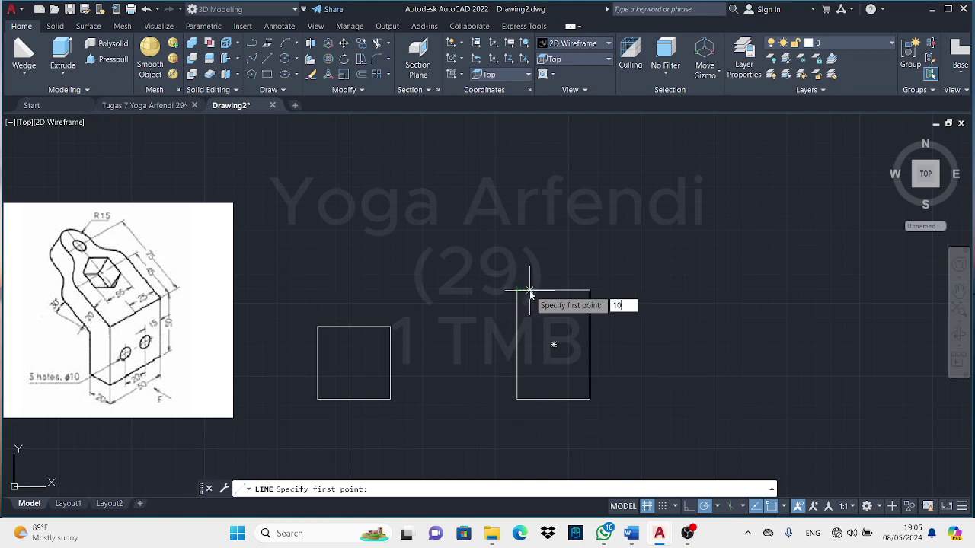
{"action": "key", "text": "Return"}
{"action": "type", "text": "20"}
{"action": "key", "text": "Return"}
{"action": "type", "text": "30"}
{"action": "key", "text": "Return"}
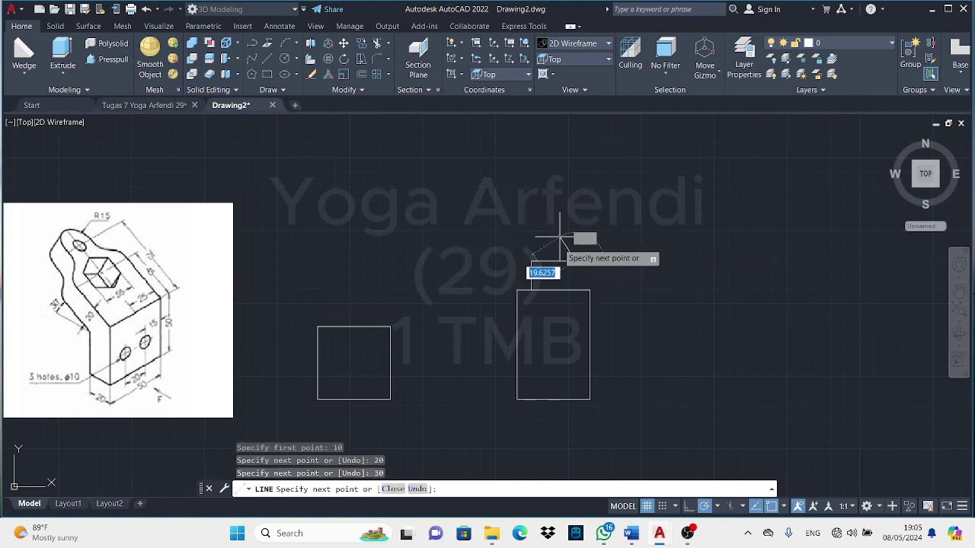
{"action": "type", "text": "20"}
{"action": "key", "text": "Return"}
{"action": "key", "text": "Return"}
Add concentric R15 and R5 circles on the tab's top edge and trim the R15 circle's lower arc.
{"action": "left_click", "coordinate": [284, 59]}
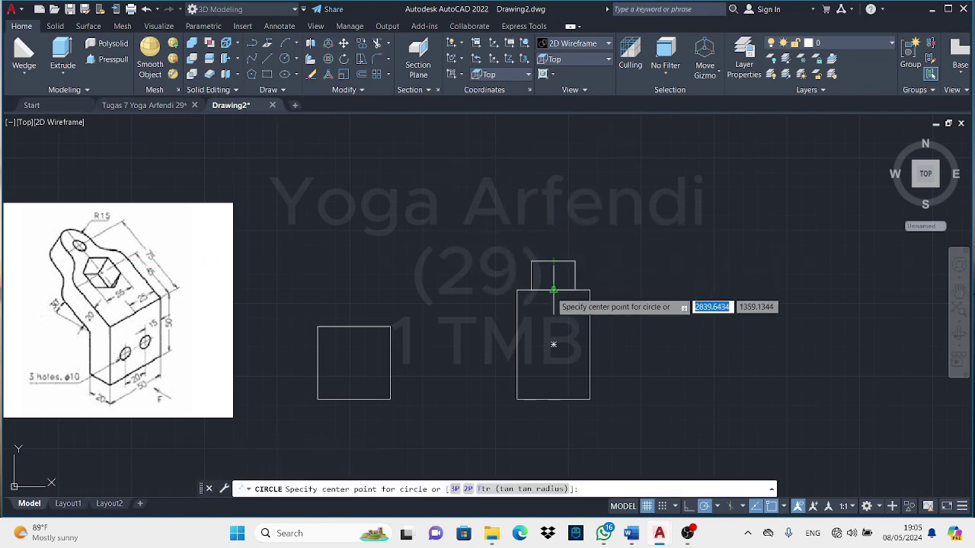
{"action": "left_click", "coordinate": [554, 261]}
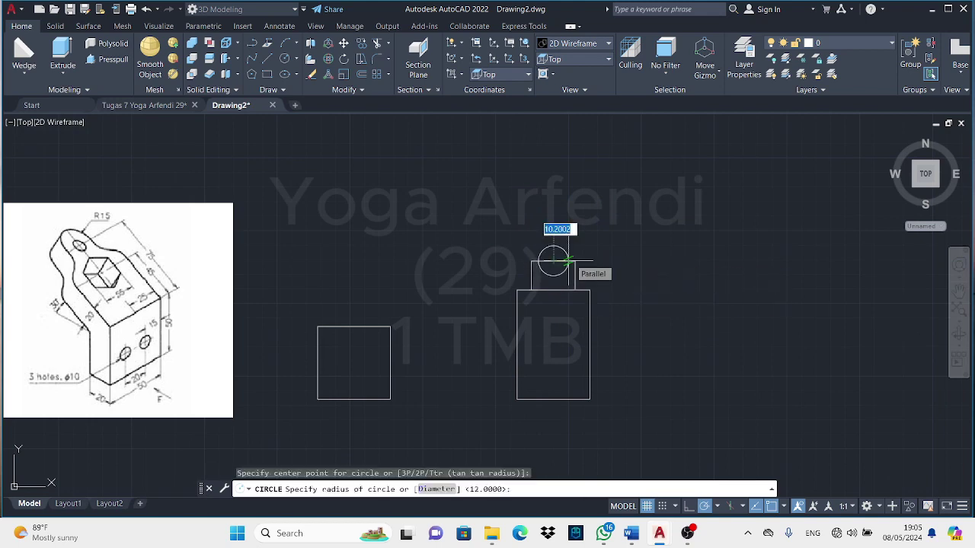
{"action": "type", "text": "15"}
{"action": "key", "text": "Return"}
{"action": "key", "text": "Return"}
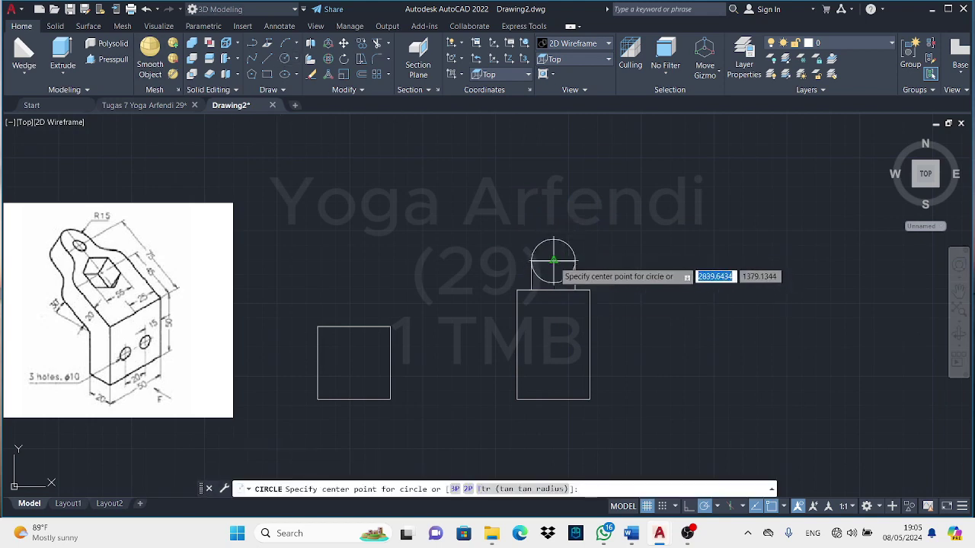
{"action": "left_click", "coordinate": [553, 261]}
{"action": "type", "text": "5"}
{"action": "key", "text": "Return"}
{"action": "left_click", "coordinate": [376, 43]}
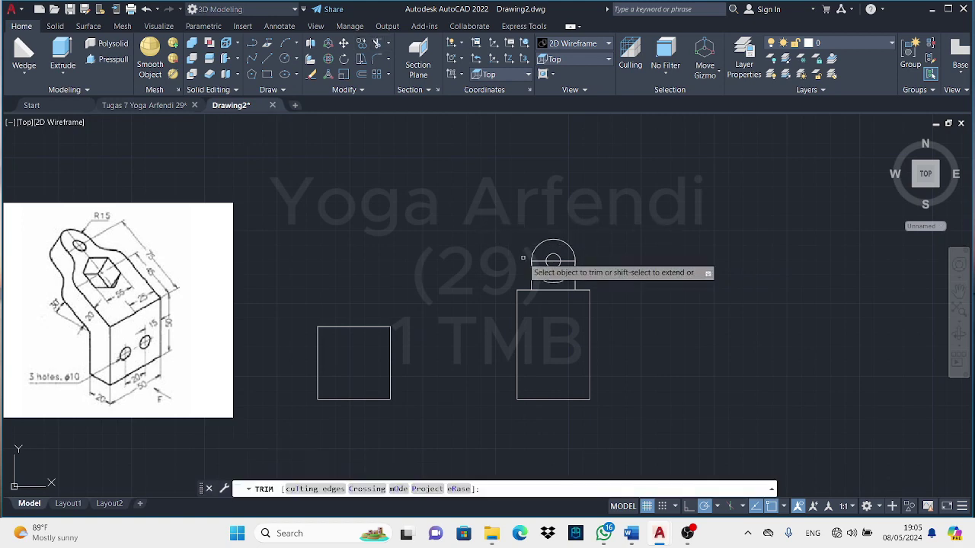
{"action": "left_click", "coordinate": [552, 286]}
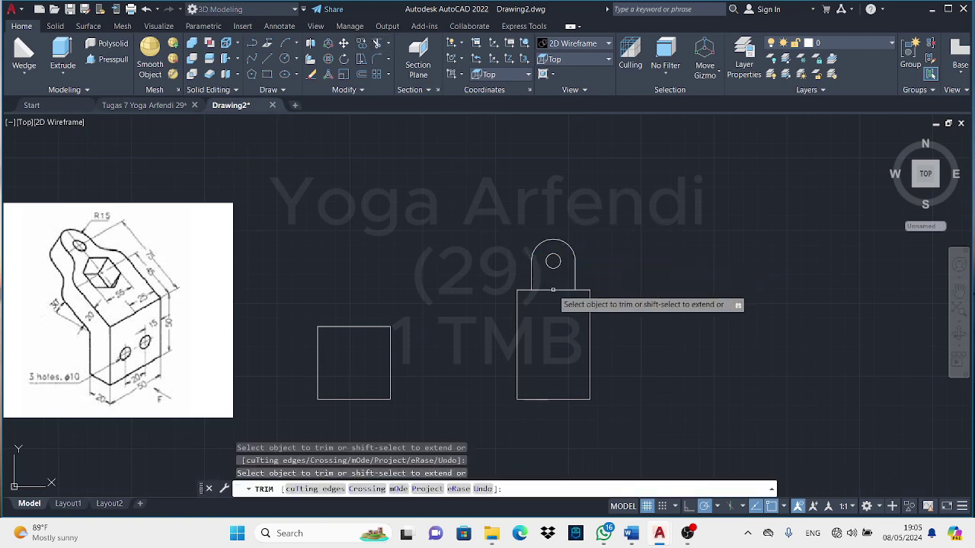
{"action": "key", "text": "Return"}
Set the fillet radius to 10 and round the tab's left shoulder.
{"action": "left_click", "coordinate": [382, 61]}
{"action": "type", "text": "r"}
{"action": "key", "text": "Return"}
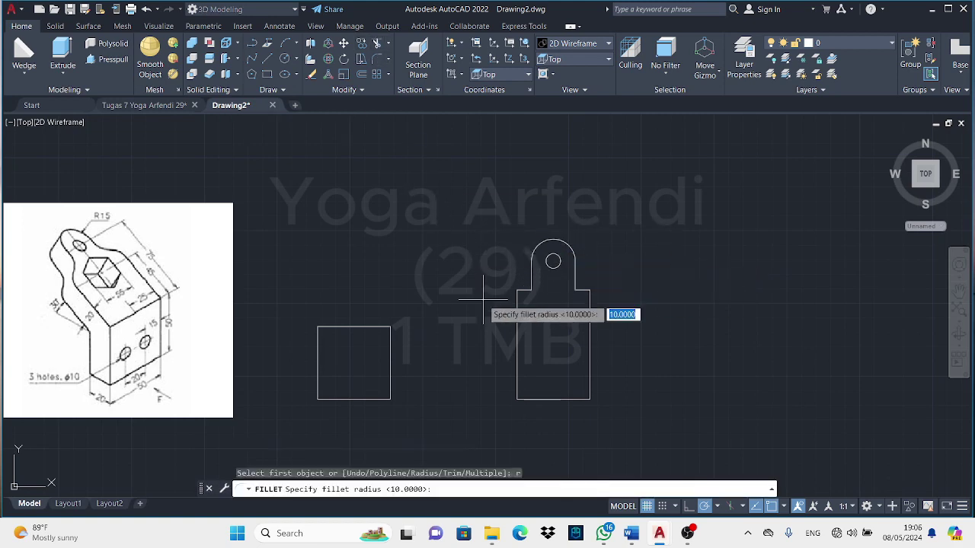
{"action": "type", "text": "10"}
{"action": "key", "text": "Return"}
{"action": "left_click", "coordinate": [523, 291]}
{"action": "left_click", "coordinate": [530, 280]}
Round the tab's right shoulder with the same radius-10 fillet.
{"action": "key", "text": "Return"}
{"action": "left_click", "coordinate": [575, 280]}
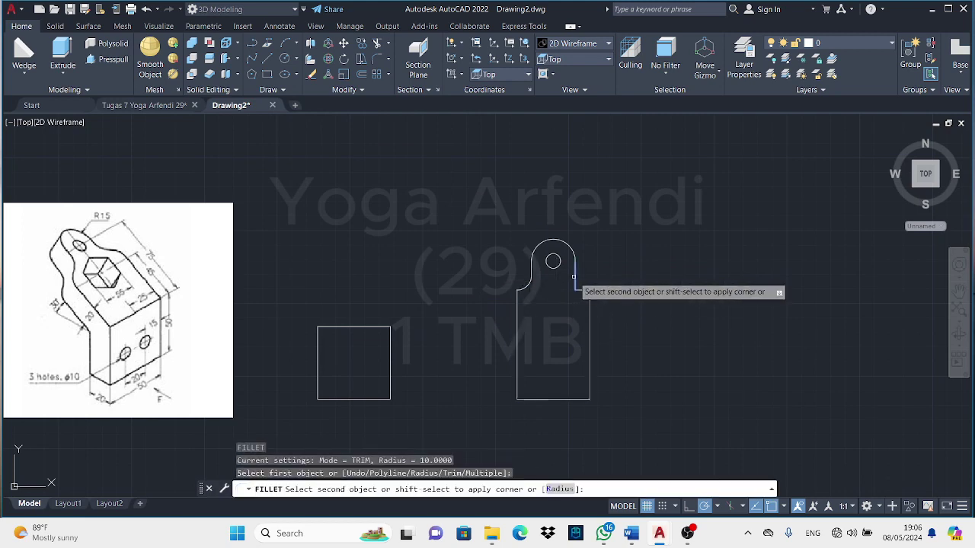
{"action": "left_click", "coordinate": [583, 290]}
{"action": "key", "text": "Return"}
{"action": "left_click", "coordinate": [590, 306]}
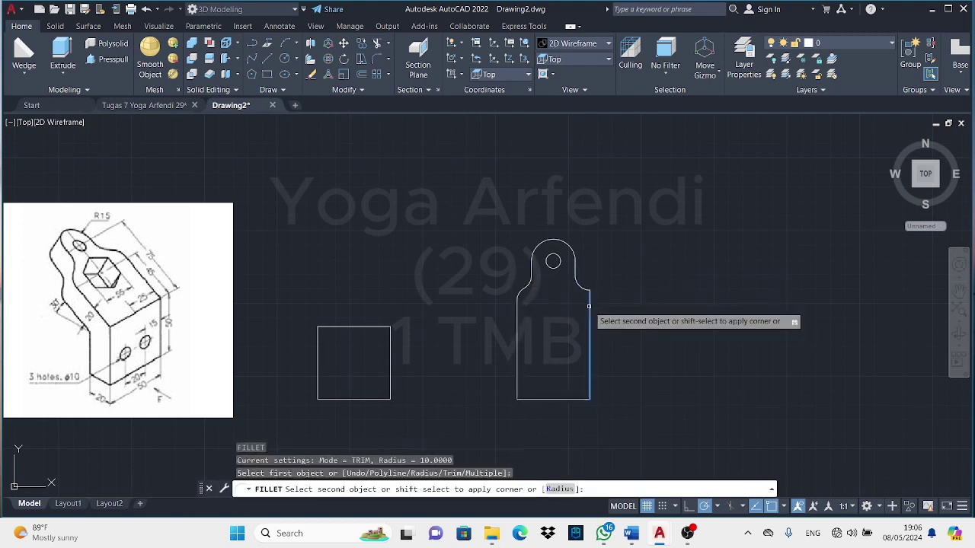
{"action": "left_click", "coordinate": [582, 291]}
{"action": "key", "text": "Escape"}
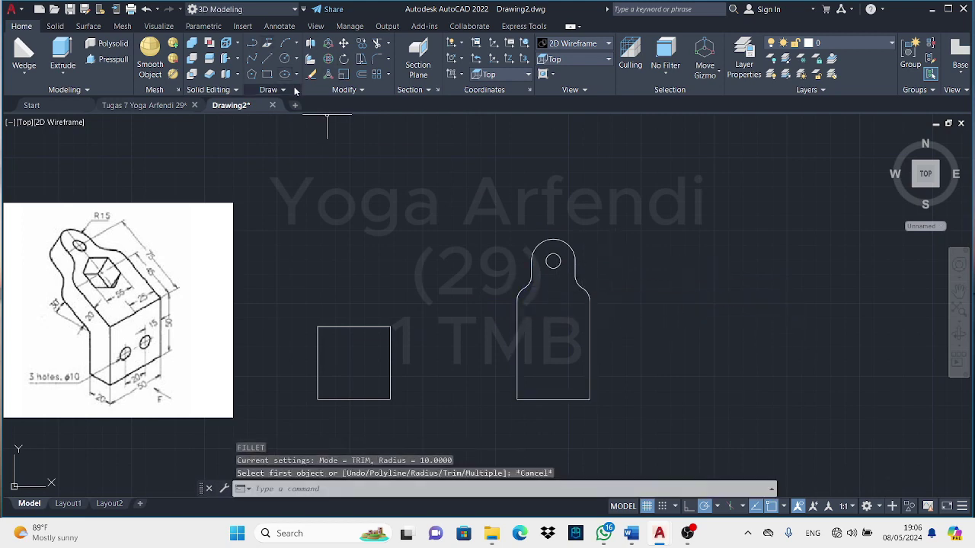
{"action": "left_click", "coordinate": [294, 89]}
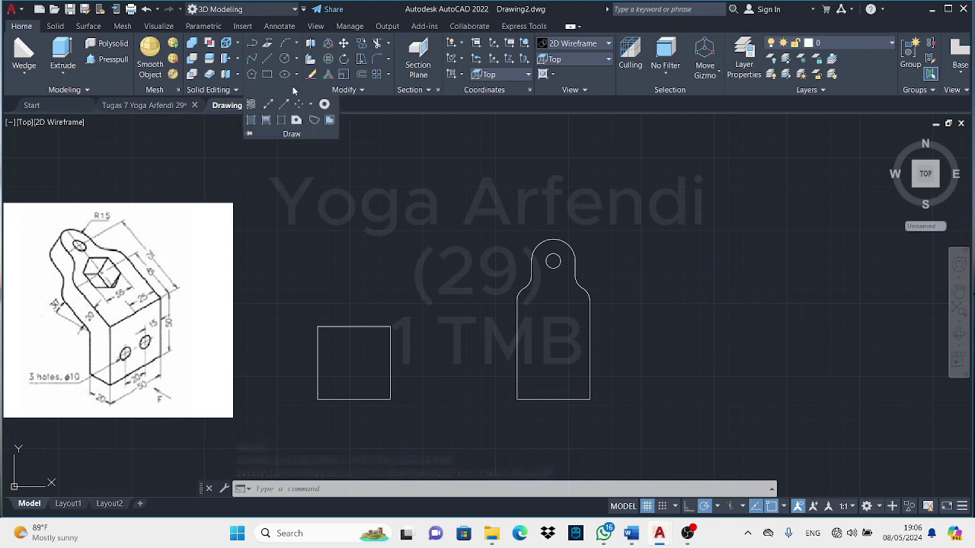
Draw a six-sided polygon inscribed in a radius-12.5 circle inside the tall profile.
{"action": "left_click", "coordinate": [251, 74]}
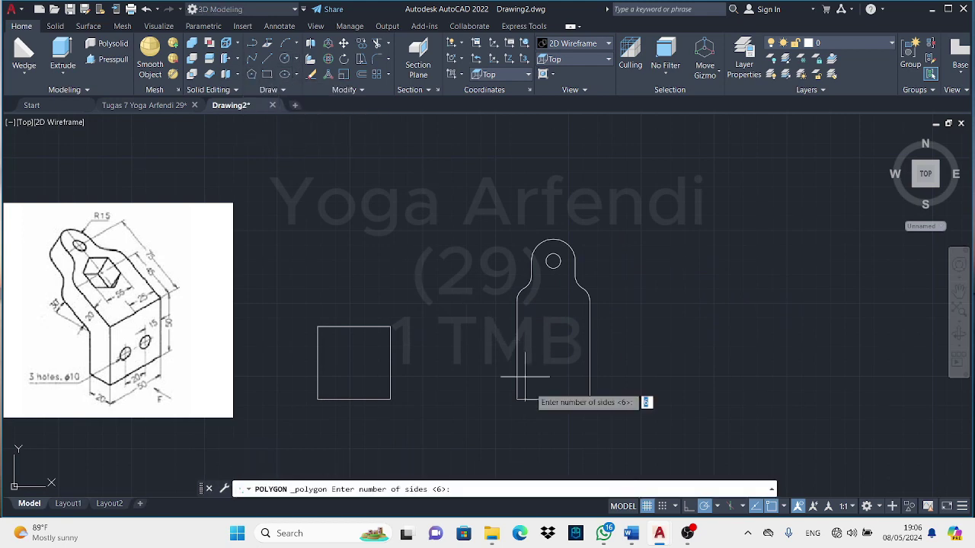
{"action": "key", "text": "Return"}
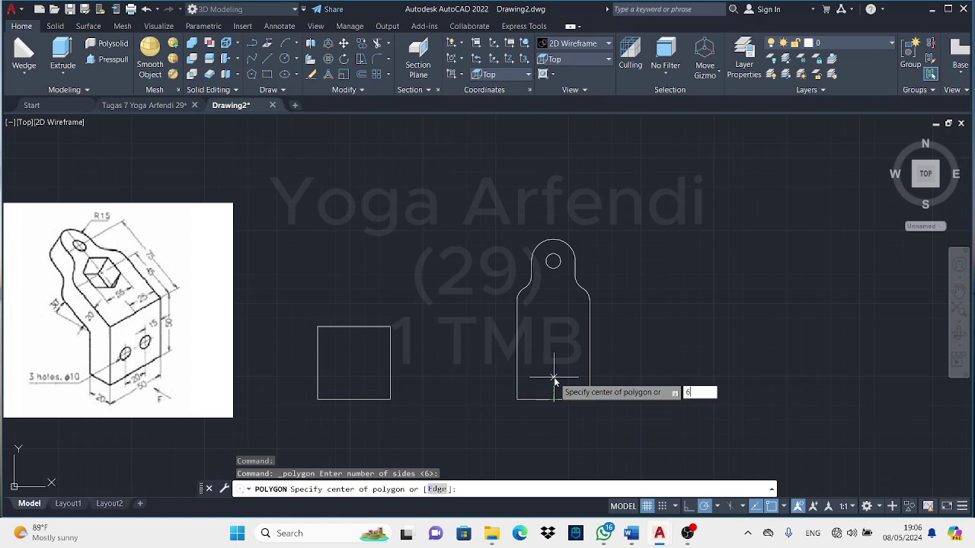
{"action": "type", "text": "5"}
{"action": "key", "text": "Return"}
{"action": "left_click", "coordinate": [584, 408]}
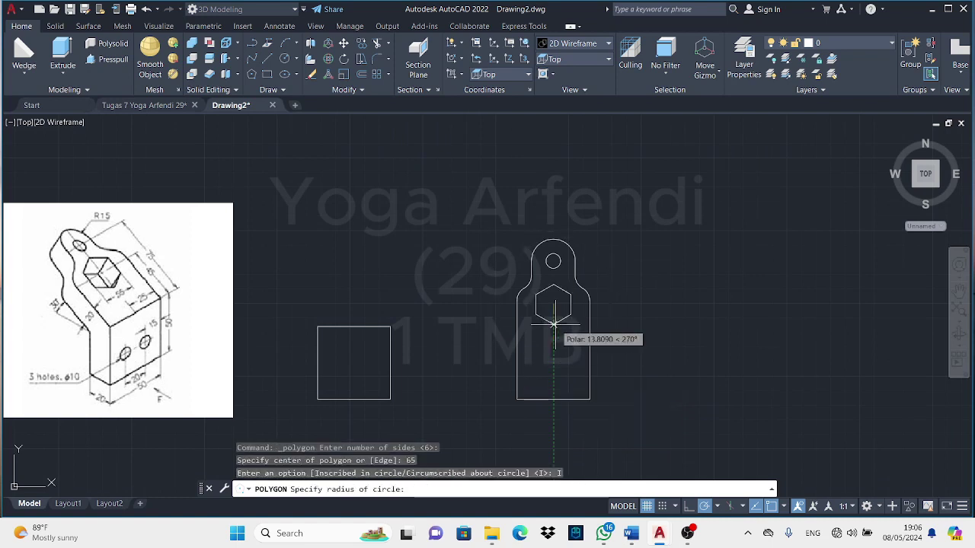
{"action": "type", "text": "12.5"}
{"action": "key", "text": "Return"}
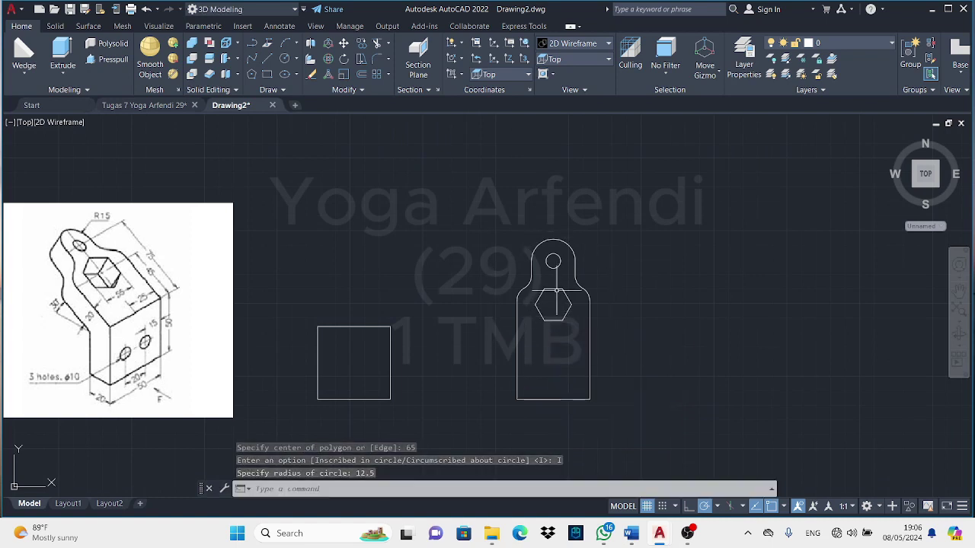
Rotate the hexagon 90° about its centre.
{"action": "left_click", "coordinate": [556, 292]}
{"action": "left_click", "coordinate": [343, 59]}
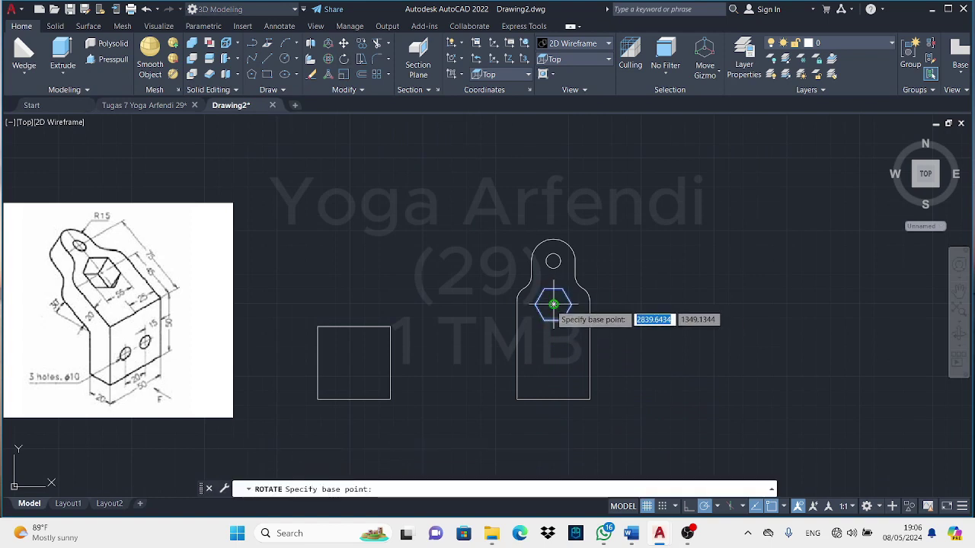
{"action": "left_click", "coordinate": [554, 303]}
{"action": "left_click", "coordinate": [555, 261]}
{"action": "key", "text": "Return"}
{"action": "key", "text": "Escape"}
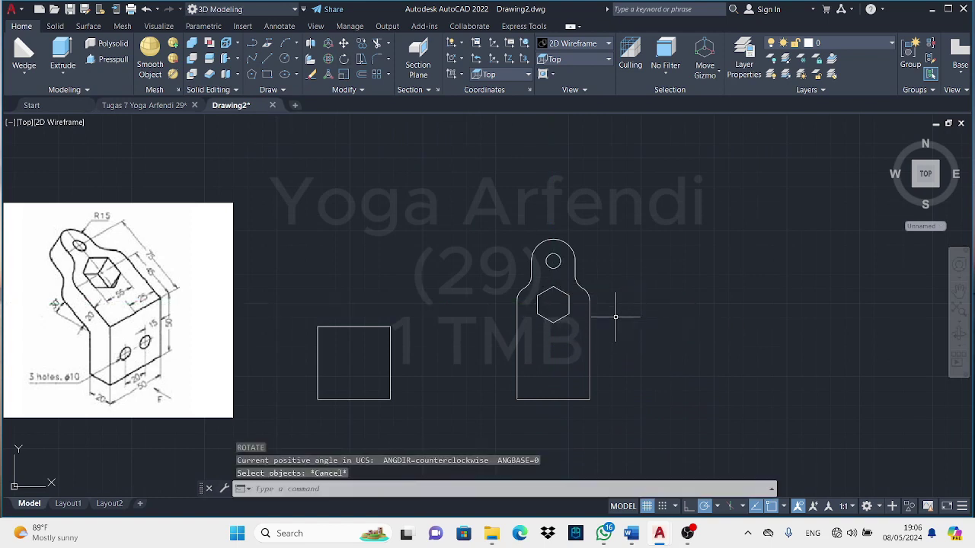
{"action": "left_click", "coordinate": [252, 43]}
{"action": "type", "text": "15"}
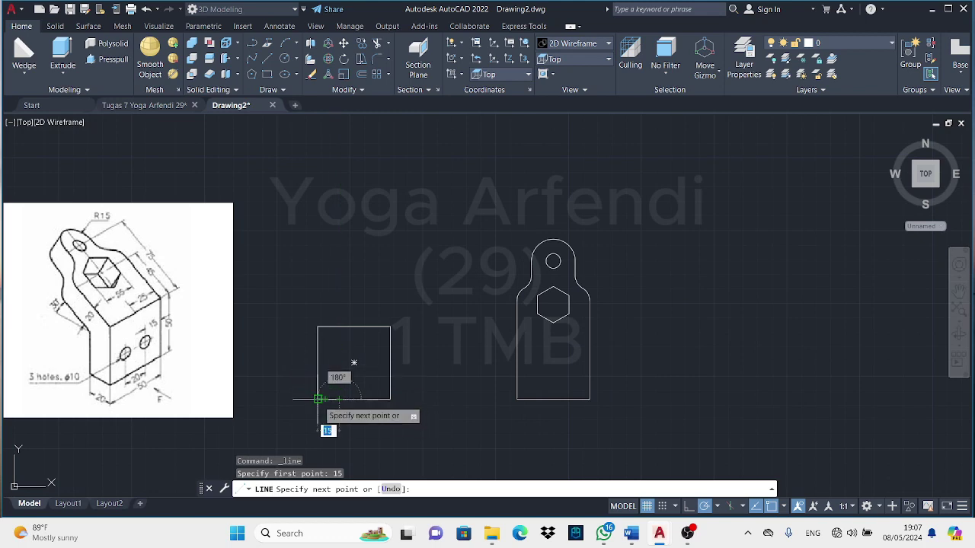
Draw a 20-unit guide line in the square and a radius-5 hole at its end.
{"action": "type", "text": "20"}
{"action": "key", "text": "Return"}
{"action": "key", "text": "Return"}
{"action": "left_click", "coordinate": [284, 59]}
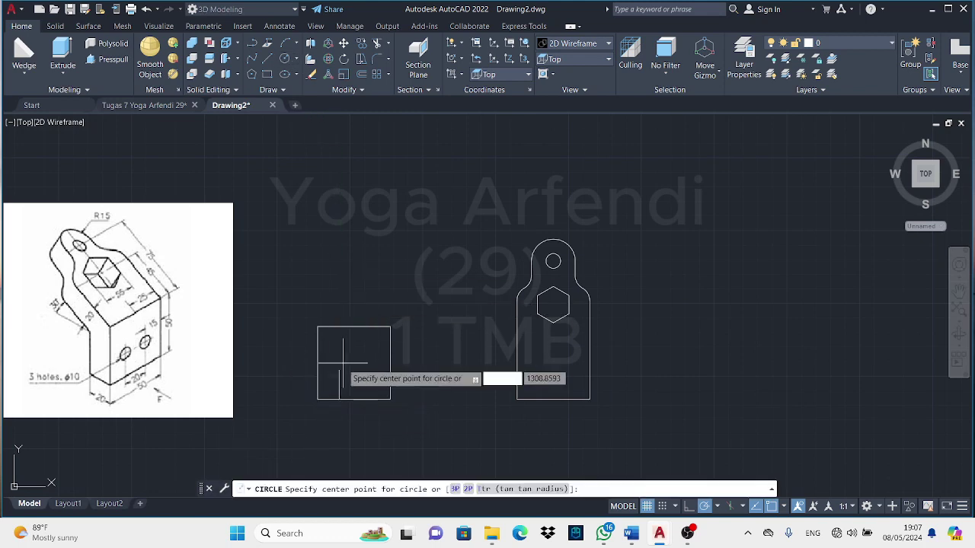
{"action": "left_click", "coordinate": [339, 371]}
{"action": "type", "text": "5"}
{"action": "key", "text": "Return"}
Mirror the hole to the square's other side, keeping the original, and erase the guide line.
{"action": "left_click", "coordinate": [345, 372]}
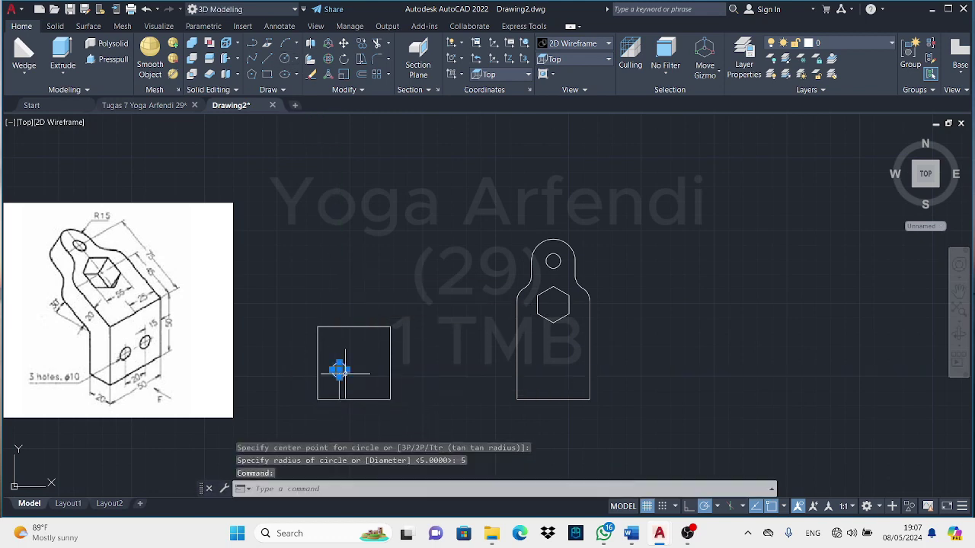
{"action": "left_click", "coordinate": [357, 90]}
{"action": "left_click", "coordinate": [335, 105]}
{"action": "left_click", "coordinate": [354, 327]}
{"action": "left_click", "coordinate": [341, 386]}
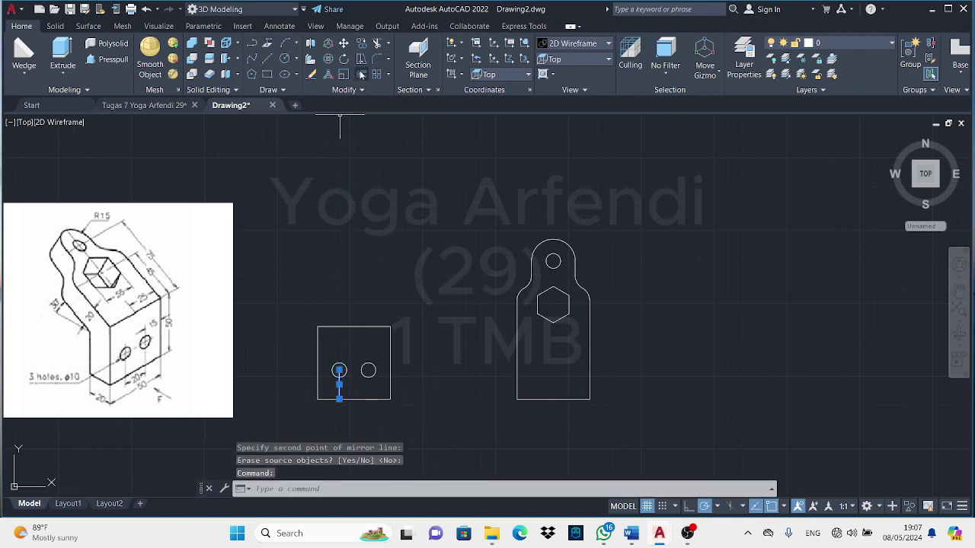
{"action": "left_click", "coordinate": [311, 73]}
Switch to the south-east isometric view and select the holed square for press-pulling.
{"action": "left_click", "coordinate": [572, 59]}
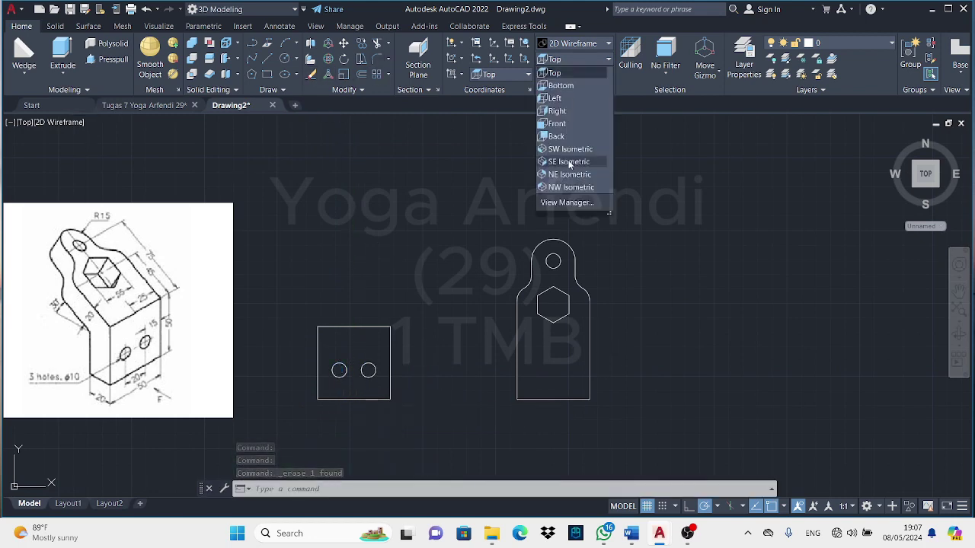
{"action": "left_click", "coordinate": [571, 161]}
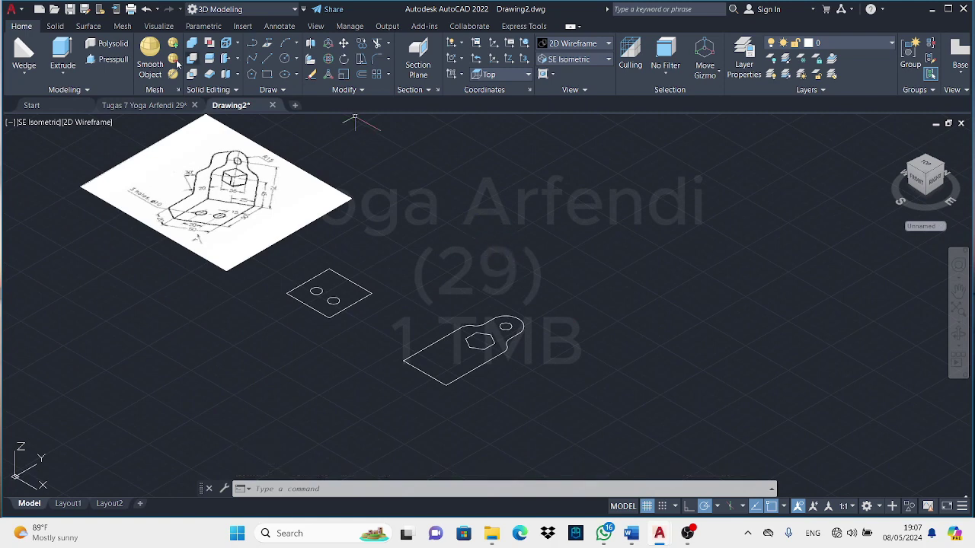
{"action": "left_click", "coordinate": [108, 58]}
{"action": "left_click", "coordinate": [323, 283]}
Pull the square and the tall bracket profile up 20 units each, shown in Realistic style.
{"action": "type", "text": "20"}
{"action": "key", "text": "Return"}
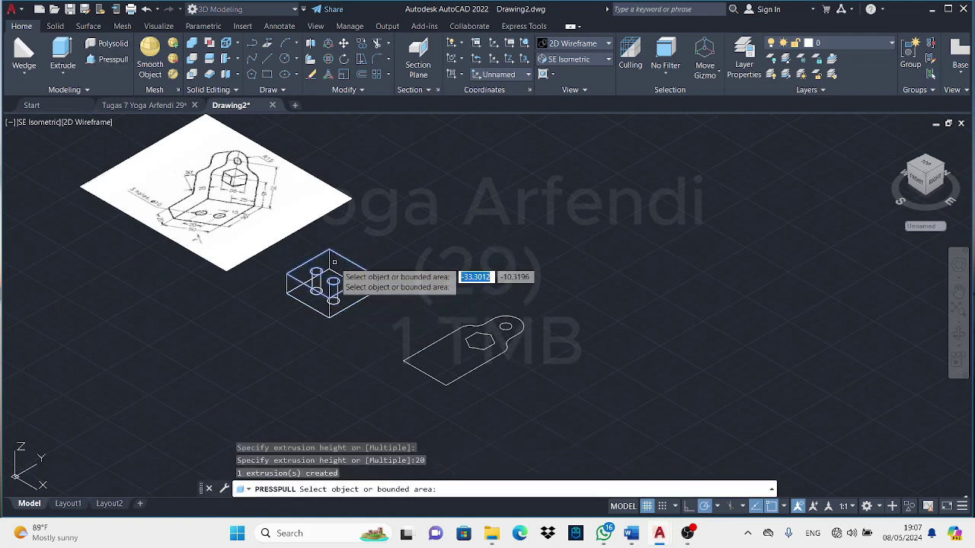
{"action": "left_click", "coordinate": [446, 313]}
{"action": "type", "text": "20"}
{"action": "key", "text": "Return"}
{"action": "left_click", "coordinate": [573, 44]}
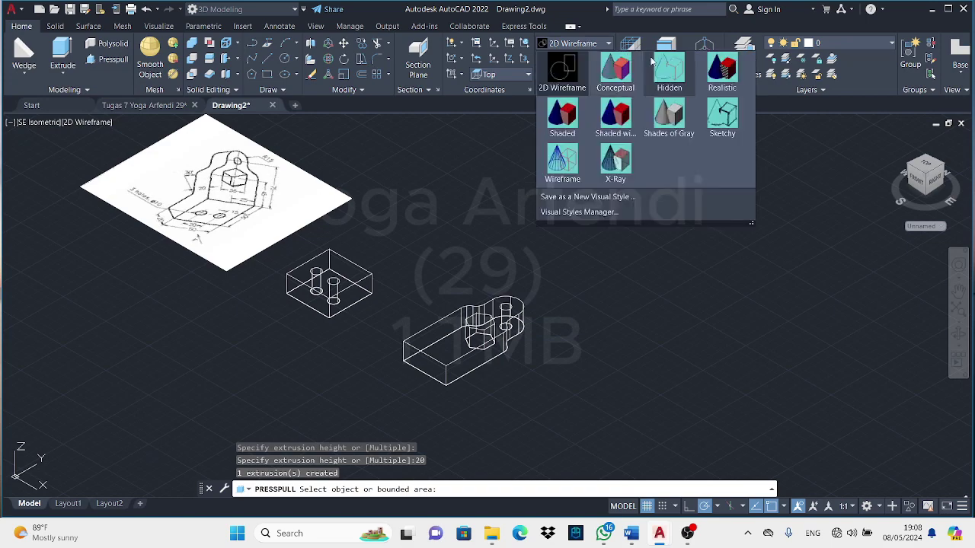
{"action": "left_click", "coordinate": [722, 68]}
Rotate the holed block upright with 3DROTATE.
{"action": "left_click", "coordinate": [330, 74]}
{"action": "left_click", "coordinate": [329, 271]}
{"action": "right_click", "coordinate": [355, 278]}
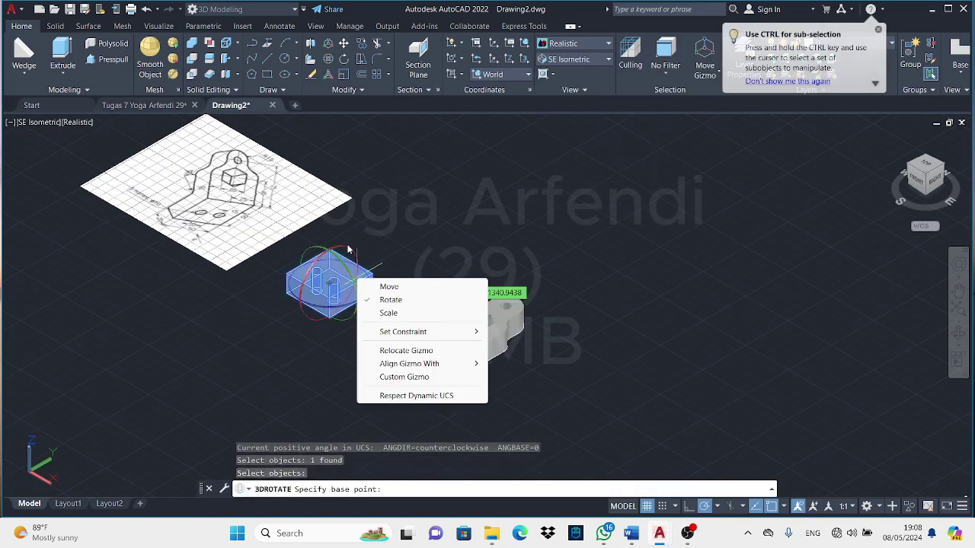
{"action": "left_click", "coordinate": [349, 251]}
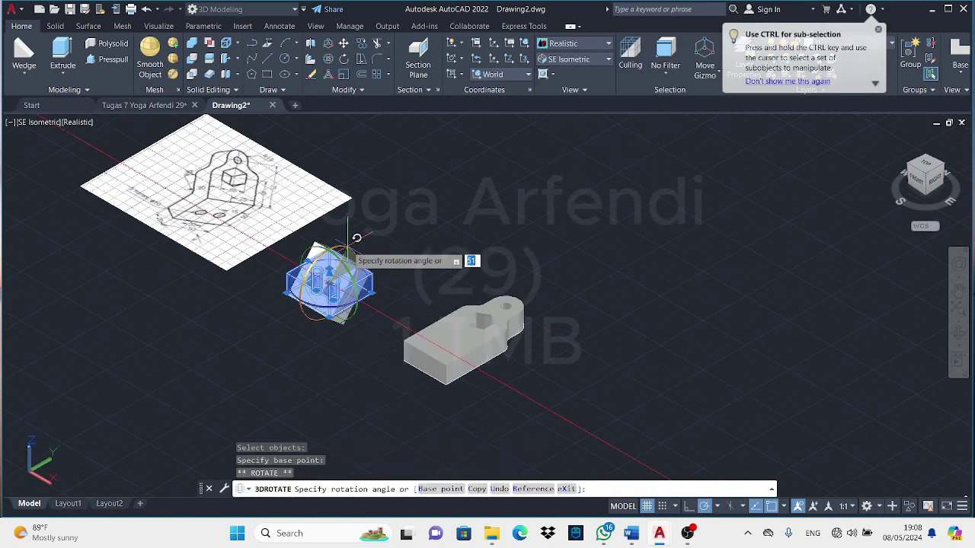
{"action": "left_click", "coordinate": [329, 163]}
{"action": "key", "text": "Return"}
{"action": "left_click", "coordinate": [457, 335]}
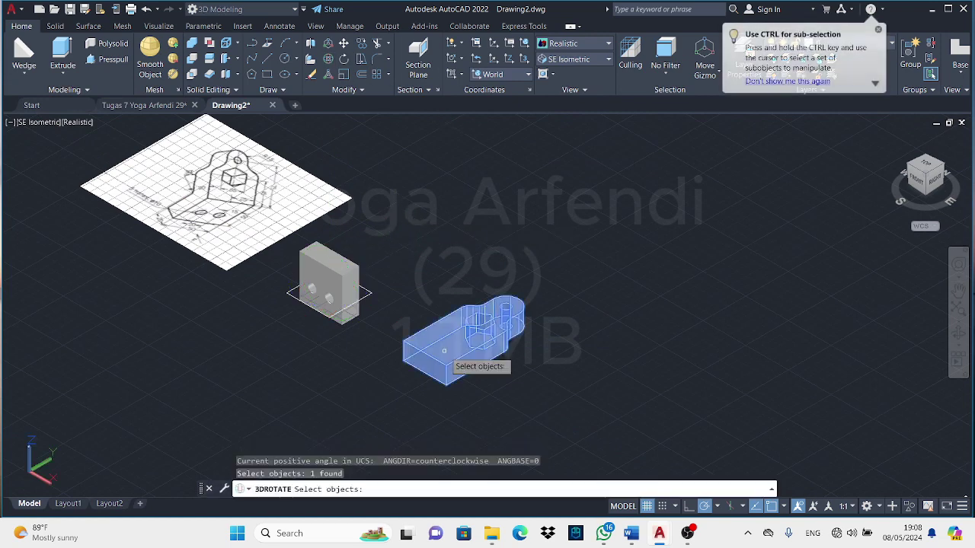
{"action": "key", "text": "Return"}
{"action": "key", "text": "Escape"}
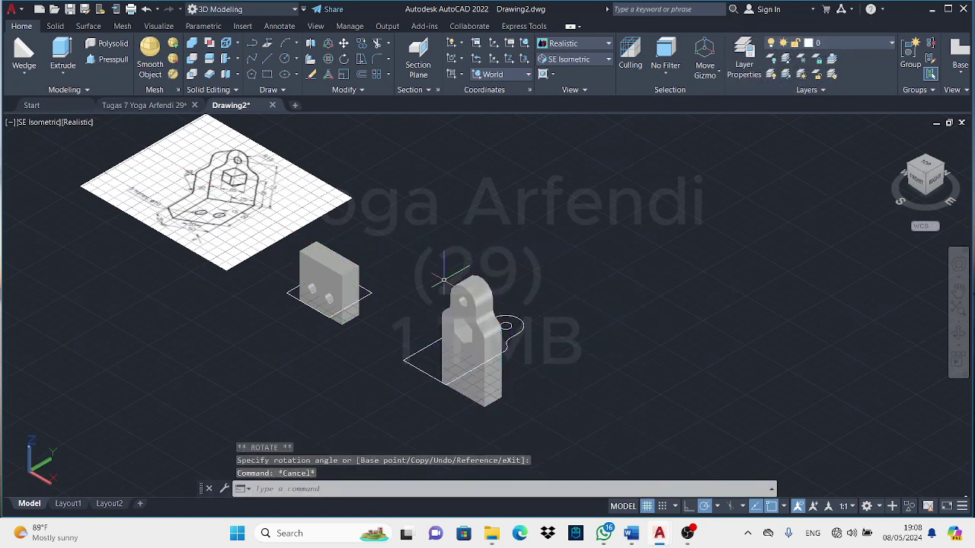
Move the extruded bracket solid onto the block and rotate it 30°.
{"action": "left_click", "coordinate": [342, 44]}
{"action": "left_click", "coordinate": [476, 343]}
{"action": "key", "text": "Return"}
{"action": "left_click", "coordinate": [485, 407]}
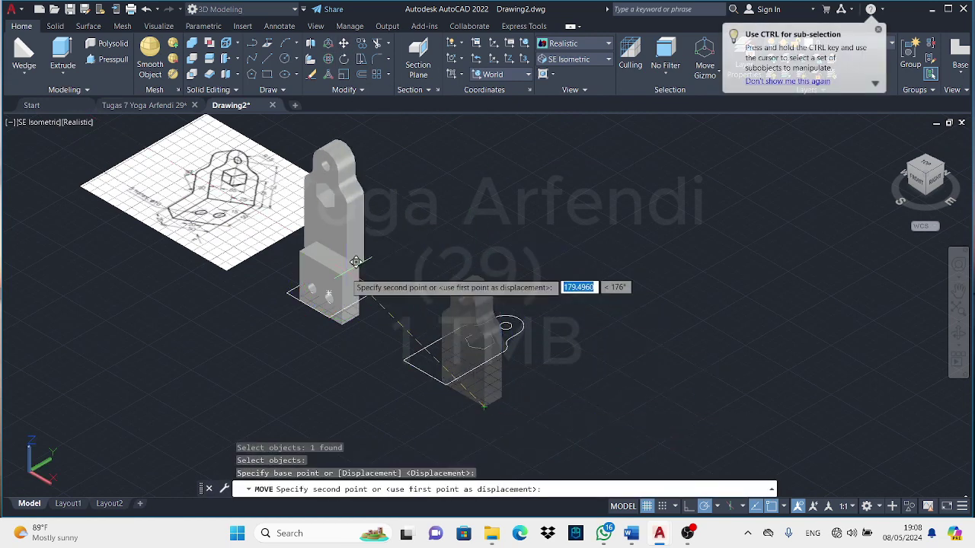
{"action": "left_click", "coordinate": [343, 276]}
{"action": "left_click", "coordinate": [343, 58]}
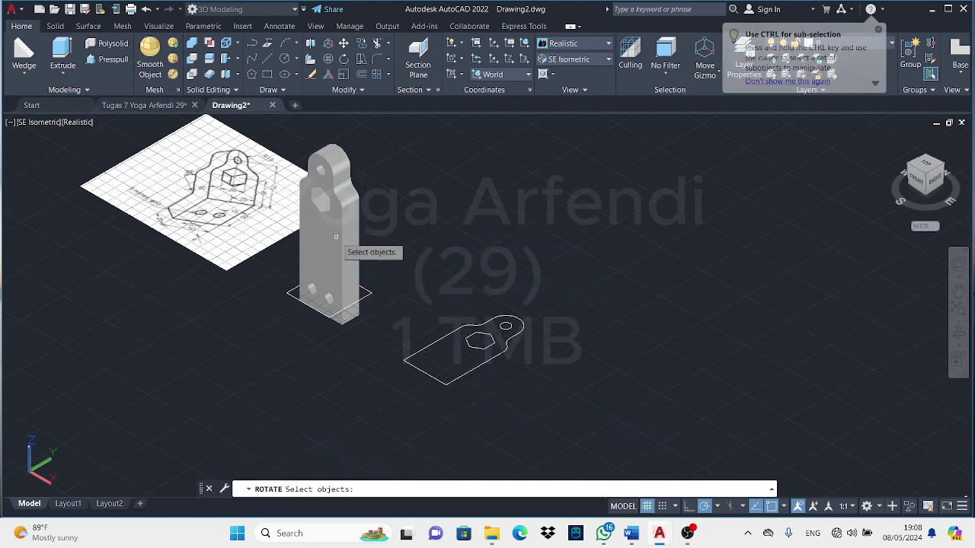
{"action": "left_click", "coordinate": [348, 253]}
{"action": "key", "text": "Return"}
{"action": "left_click", "coordinate": [357, 268]}
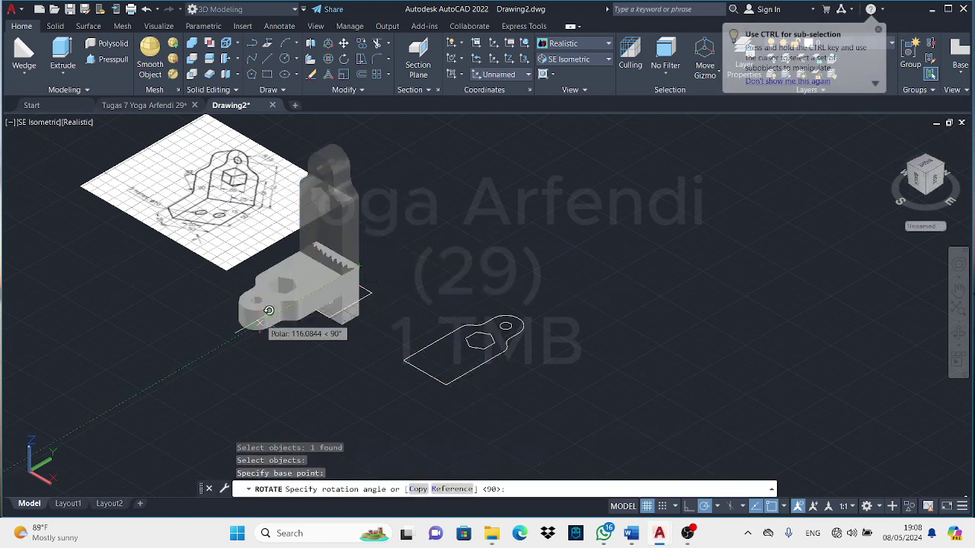
{"action": "type", "text": "30"}
{"action": "key", "text": "Return"}
Erase the leftover flat bracket profile.
{"action": "middle_click_drag", "start_coordinate": [457, 304], "coordinate": [342, 289], "text": "shift"}
{"action": "left_click", "coordinate": [310, 74]}
{"action": "left_click", "coordinate": [434, 218]}
{"action": "left_click", "coordinate": [368, 348]}
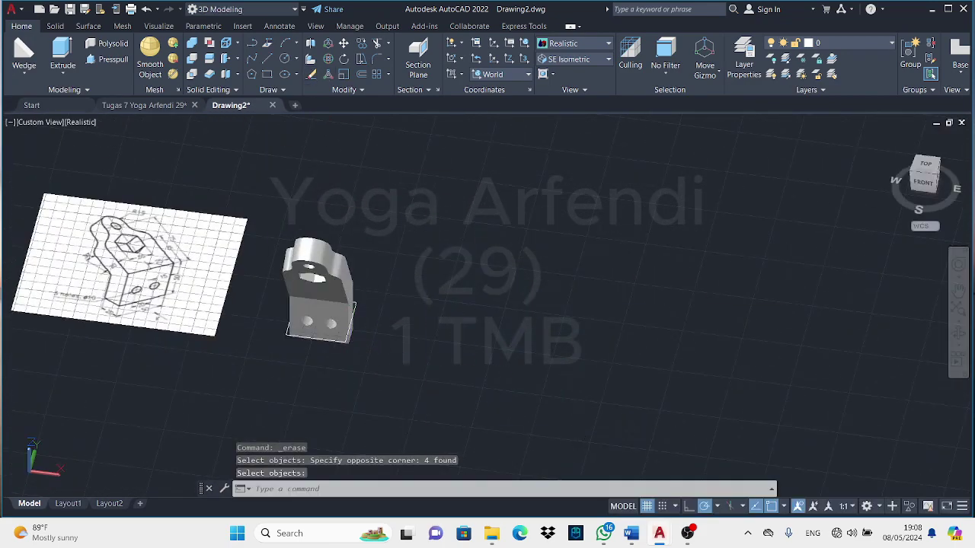
{"action": "key", "text": "Return"}
{"action": "type", "text": "u"}
{"action": "key", "text": "Return"}
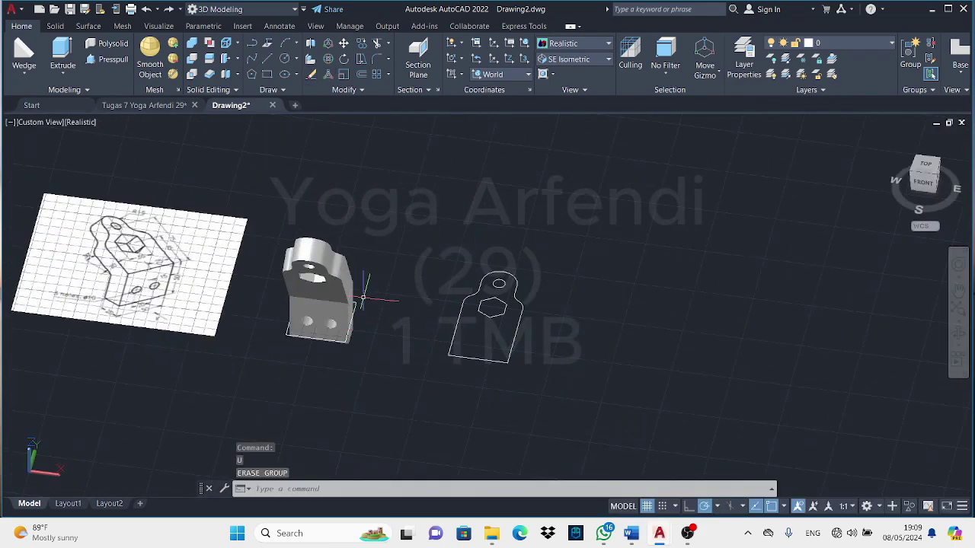
{"action": "key", "text": "ctrl+y"}
{"action": "type", "text": "e"}
{"action": "key", "text": "Return"}
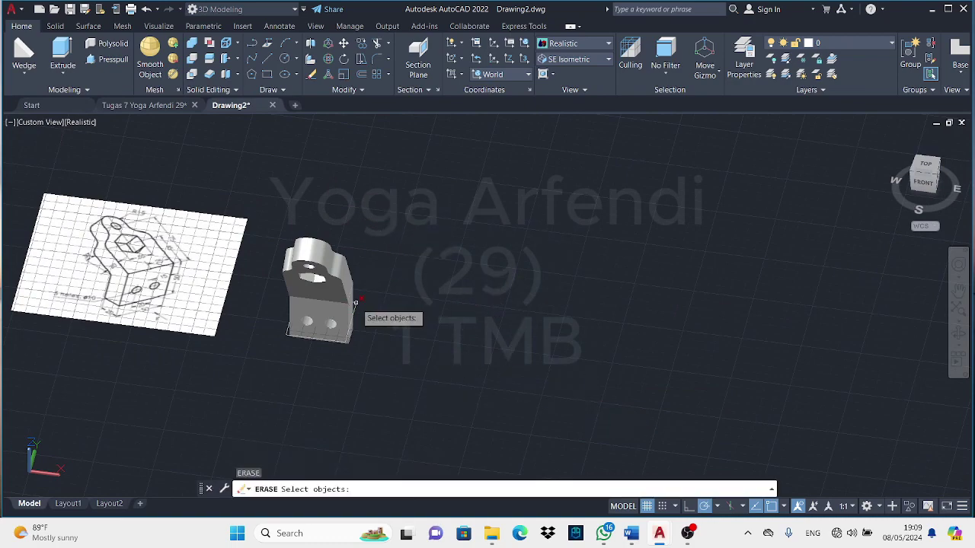
{"action": "left_click", "coordinate": [350, 329]}
{"action": "scroll", "coordinate": [729, 366], "scroll_direction": "down", "scroll_amount": 2}
Switch to the top view and zoom in beside the reference drawing.
{"action": "left_click", "coordinate": [573, 58]}
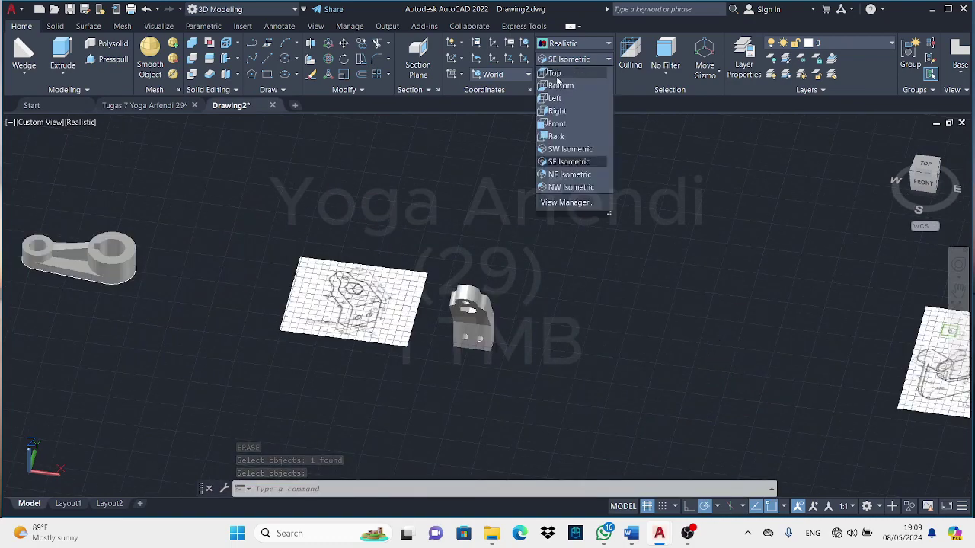
{"action": "left_click", "coordinate": [555, 76]}
{"action": "scroll", "coordinate": [648, 312], "scroll_direction": "up", "scroll_amount": 3}
{"action": "scroll", "coordinate": [648, 311], "scroll_direction": "down", "scroll_amount": 1}
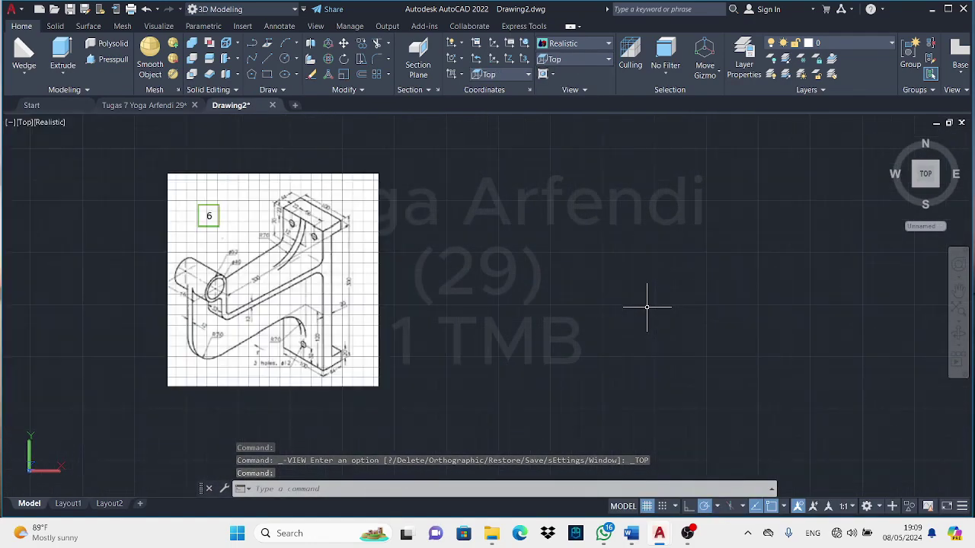
{"action": "scroll", "coordinate": [685, 320], "scroll_direction": "up", "scroll_amount": 2}
{"action": "type", "text": "c"}
{"action": "key", "text": "Return"}
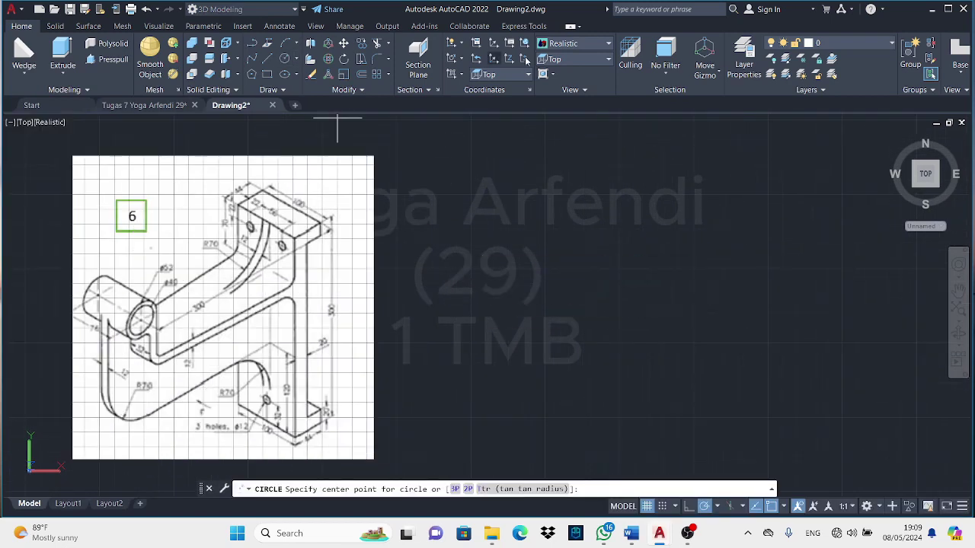
{"action": "key", "text": "Escape"}
Draw a radius-31 circle and begin a second circle at the same centre.
{"action": "left_click", "coordinate": [286, 61]}
{"action": "left_click", "coordinate": [495, 265]}
{"action": "type", "text": "31"}
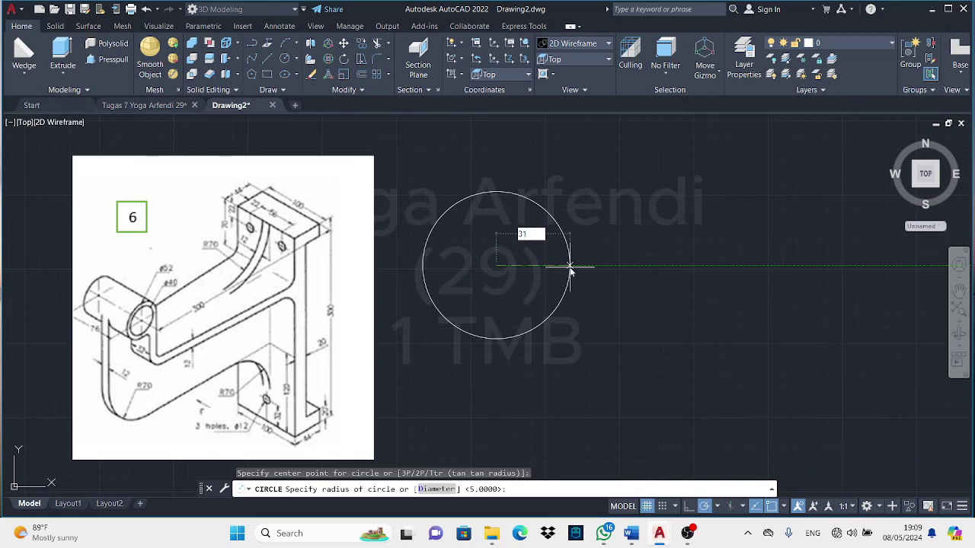
{"action": "key", "text": "Return"}
{"action": "key", "text": "Return"}
{"action": "left_click", "coordinate": [495, 265]}
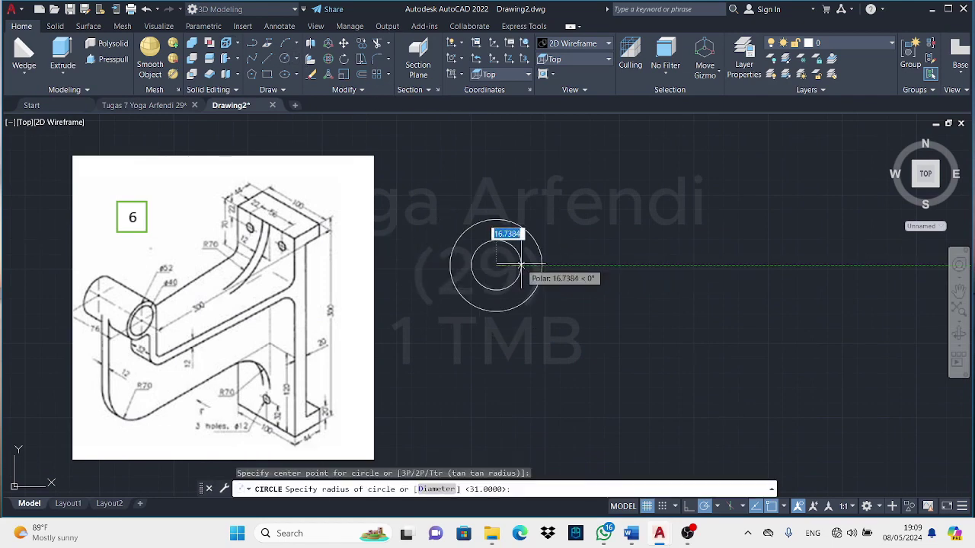
{"action": "key", "text": "Return"}
{"action": "left_click", "coordinate": [268, 61]}
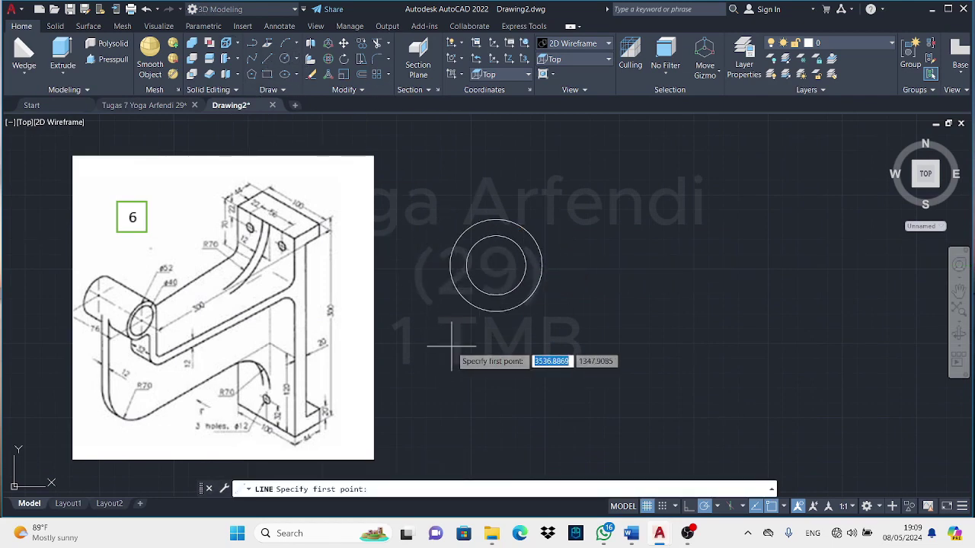
{"action": "left_click", "coordinate": [496, 265]}
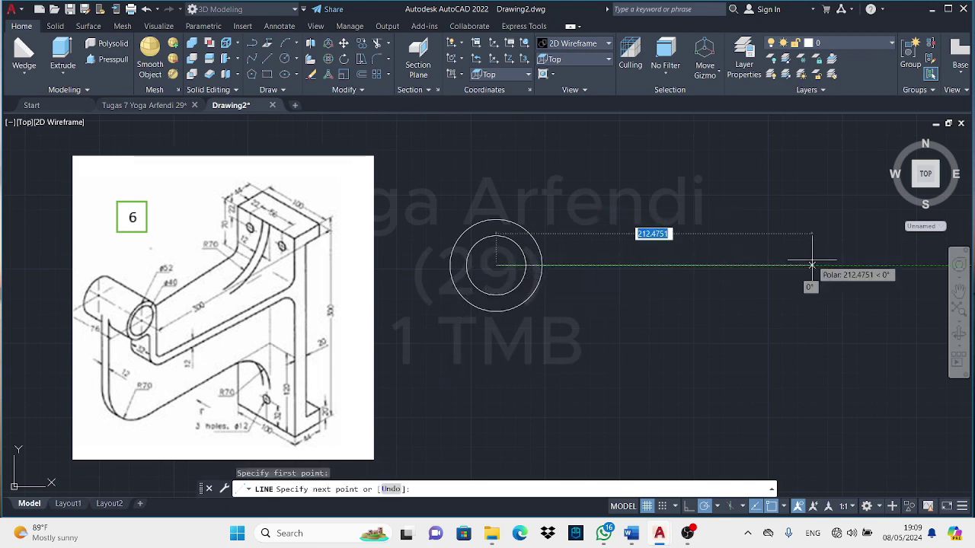
{"action": "type", "text": "300"}
{"action": "key", "text": "Return"}
{"action": "scroll", "coordinate": [659, 290], "scroll_direction": "down", "scroll_amount": 2}
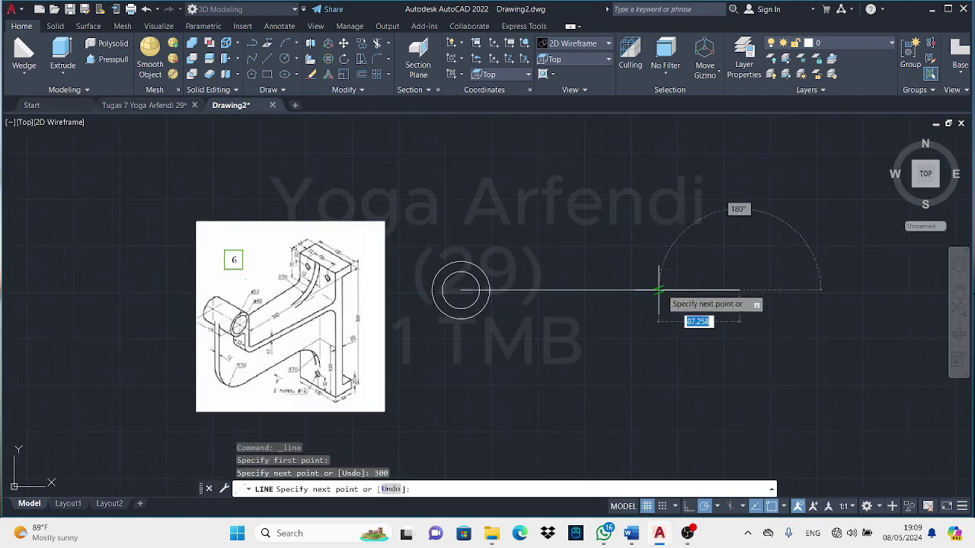
{"action": "type", "text": "20"}
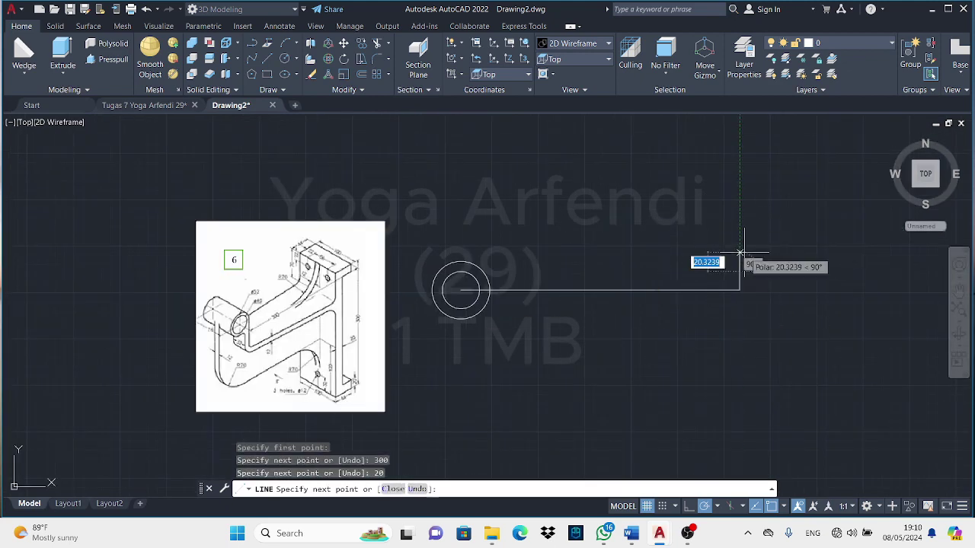
{"action": "key", "text": "Return"}
{"action": "type", "text": "44"}
{"action": "key", "text": "Return"}
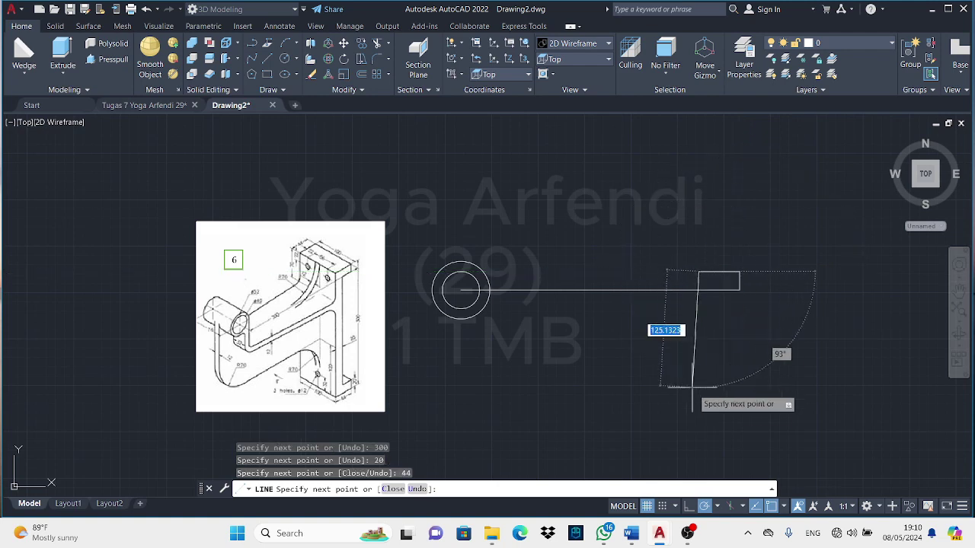
{"action": "scroll", "coordinate": [427, 392], "scroll_direction": "up", "scroll_amount": 2}
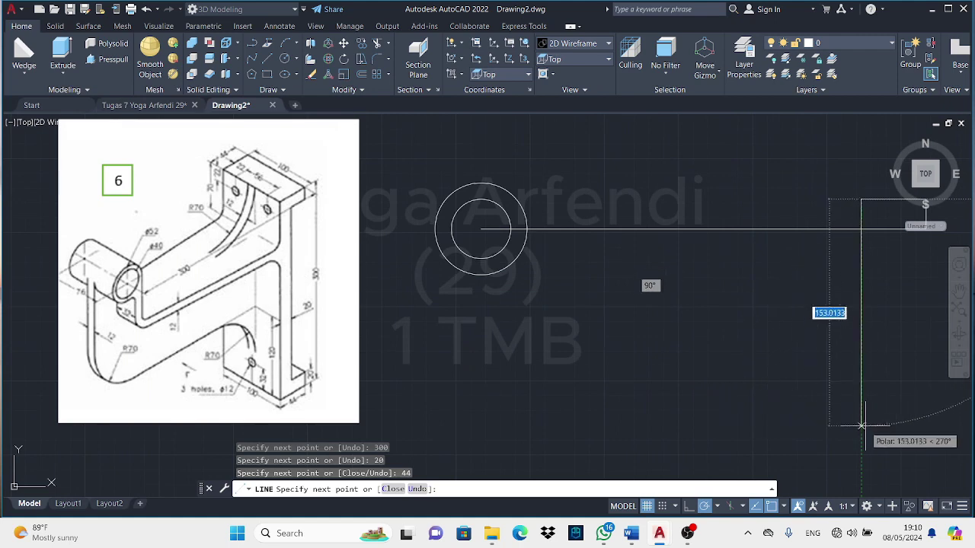
{"action": "type", "text": "260"}
{"action": "key", "text": "Return"}
{"action": "scroll", "coordinate": [873, 394], "scroll_direction": "down", "scroll_amount": 2}
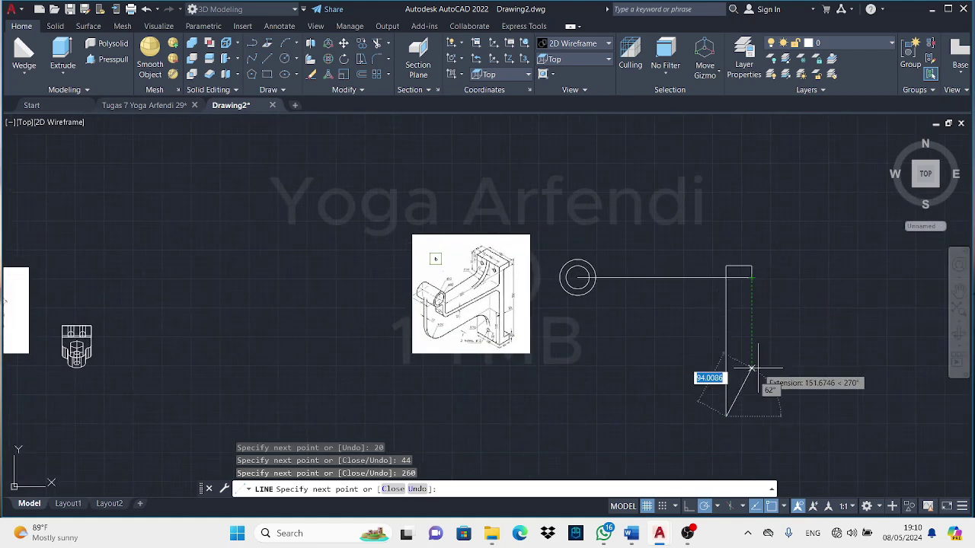
{"action": "left_click", "coordinate": [751, 415]}
{"action": "type", "text": "20"}
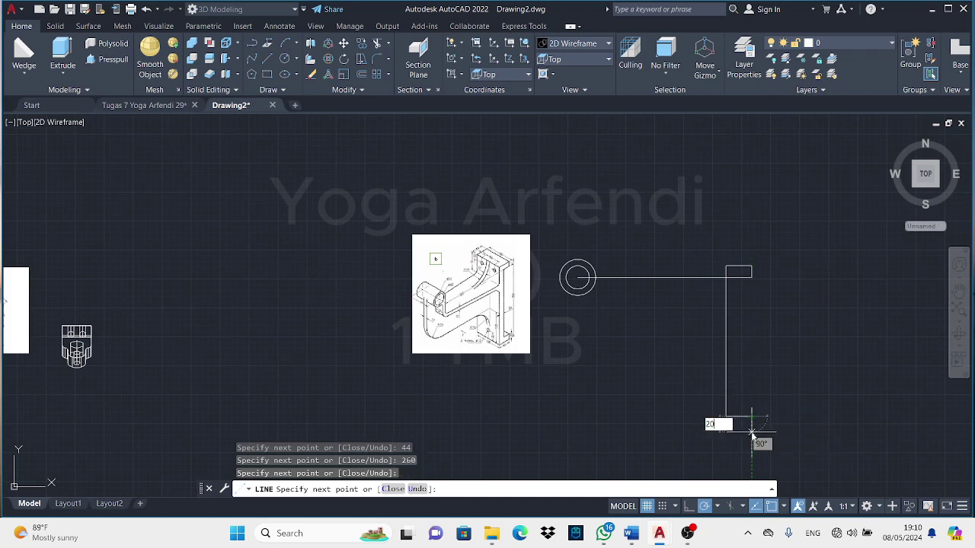
{"action": "key", "text": "Return"}
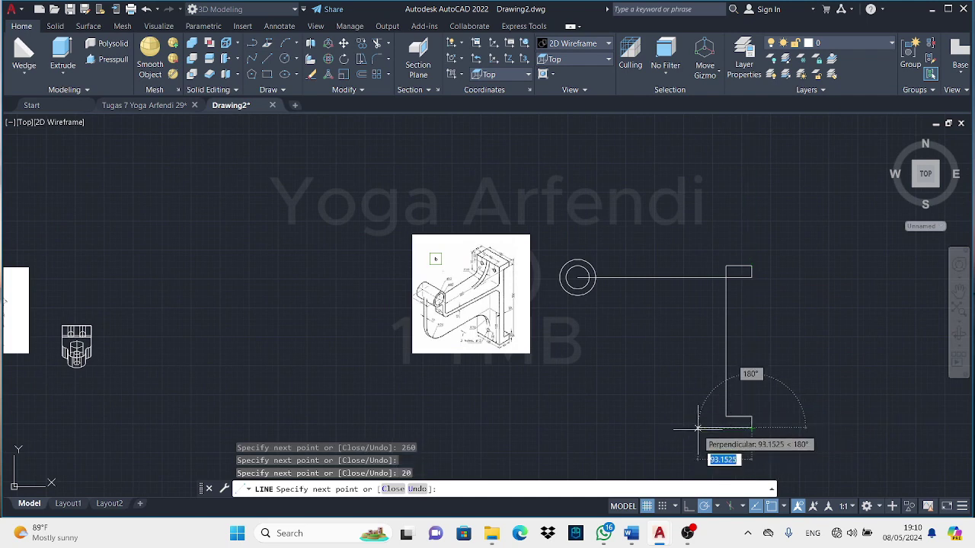
{"action": "scroll", "coordinate": [588, 331], "scroll_direction": "up", "scroll_amount": 2}
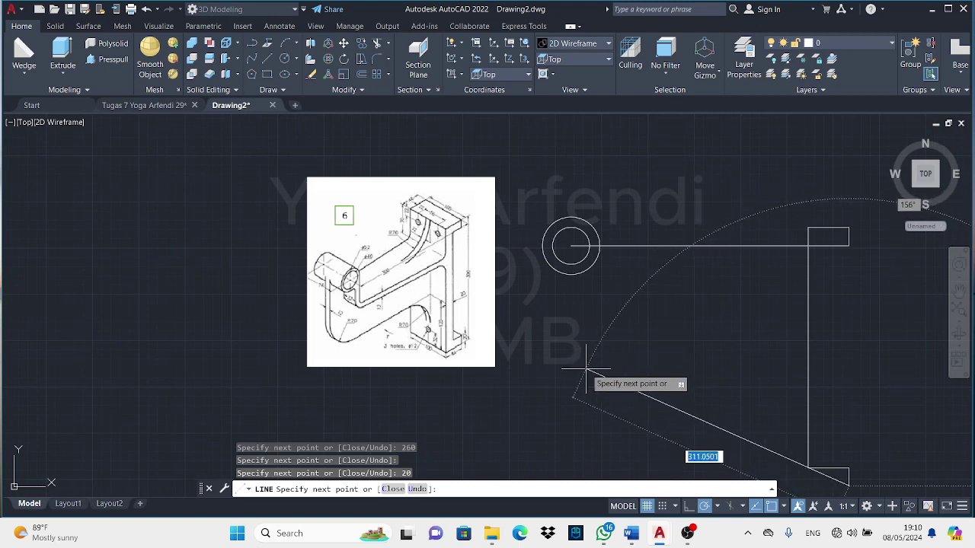
{"action": "key", "text": "ctrl+z"}
{"action": "key", "text": "ctrl+z"}
{"action": "key", "text": "ctrl+z"}
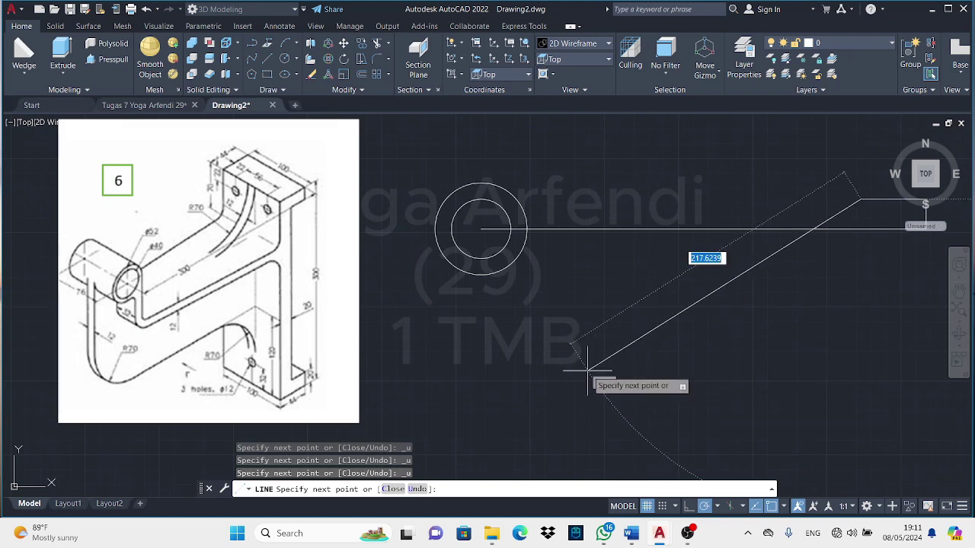
{"action": "scroll", "coordinate": [783, 392], "scroll_direction": "down", "scroll_amount": 2}
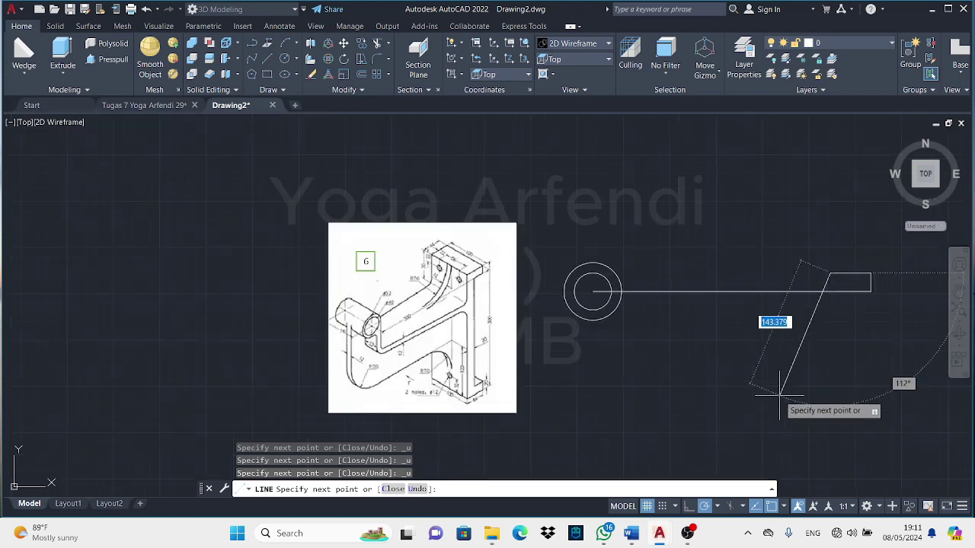
{"action": "scroll", "coordinate": [783, 391], "scroll_direction": "up", "scroll_amount": 2}
{"action": "middle_click_drag", "start_coordinate": [783, 391], "coordinate": [691, 382]}
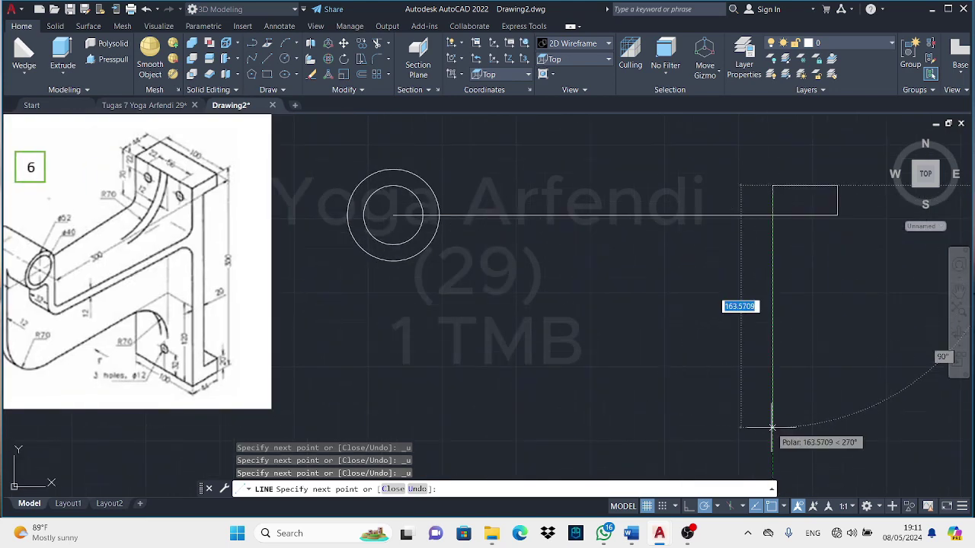
{"action": "key", "text": "Return"}
{"action": "middle_click_drag", "start_coordinate": [800, 441], "coordinate": [748, 388]}
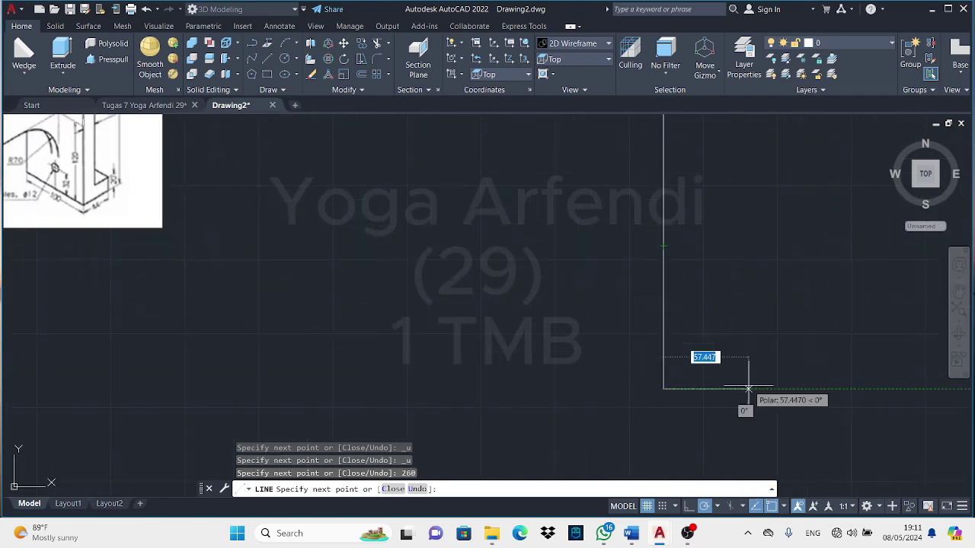
{"action": "type", "text": "4"}
{"action": "key", "text": "Return"}
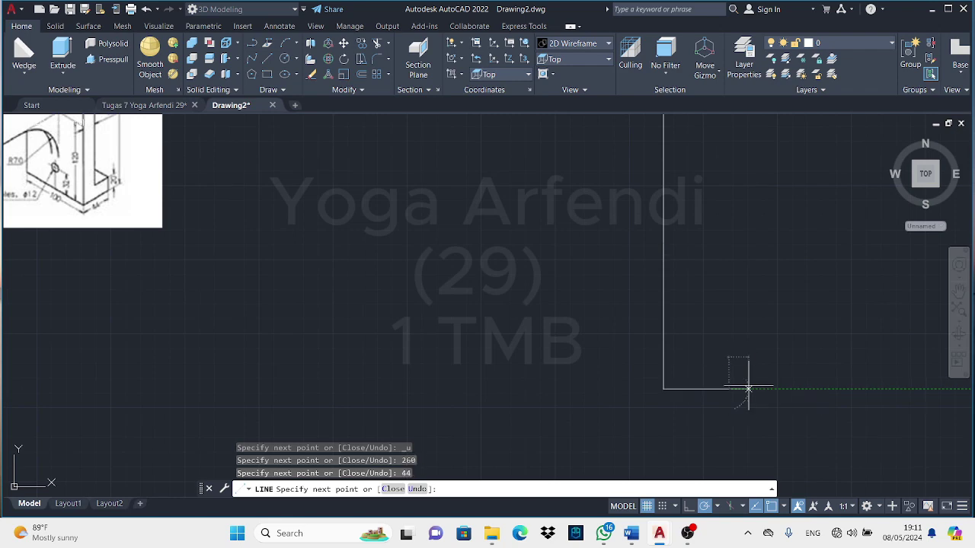
{"action": "key", "text": "ctrl+z"}
Draw the post's top end block with 20 and 44-unit segments, then 300 down the post.
{"action": "key", "text": "l"}
{"action": "key", "text": "Return"}
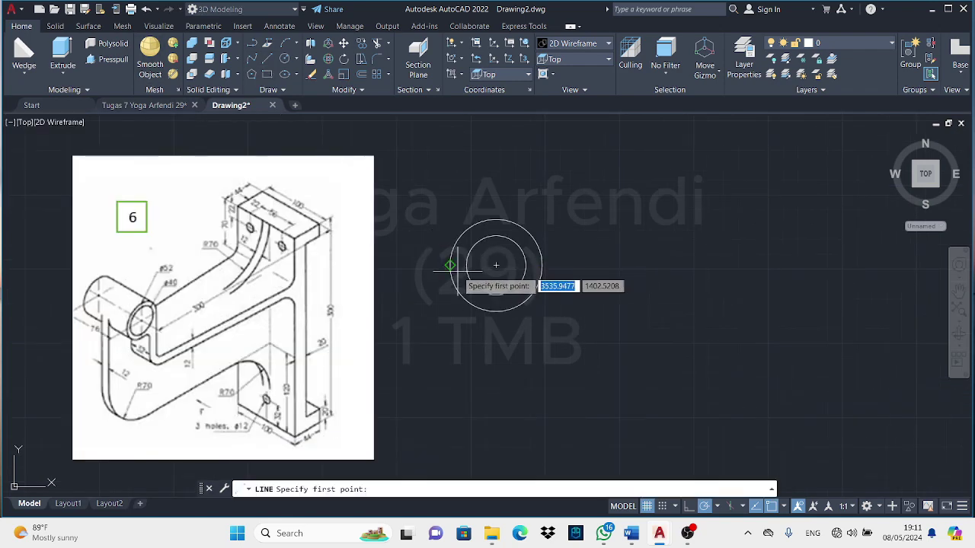
{"action": "left_click", "coordinate": [496, 266]}
{"action": "key", "text": "Return"}
{"action": "middle_click_drag", "start_coordinate": [845, 290], "coordinate": [678, 289]}
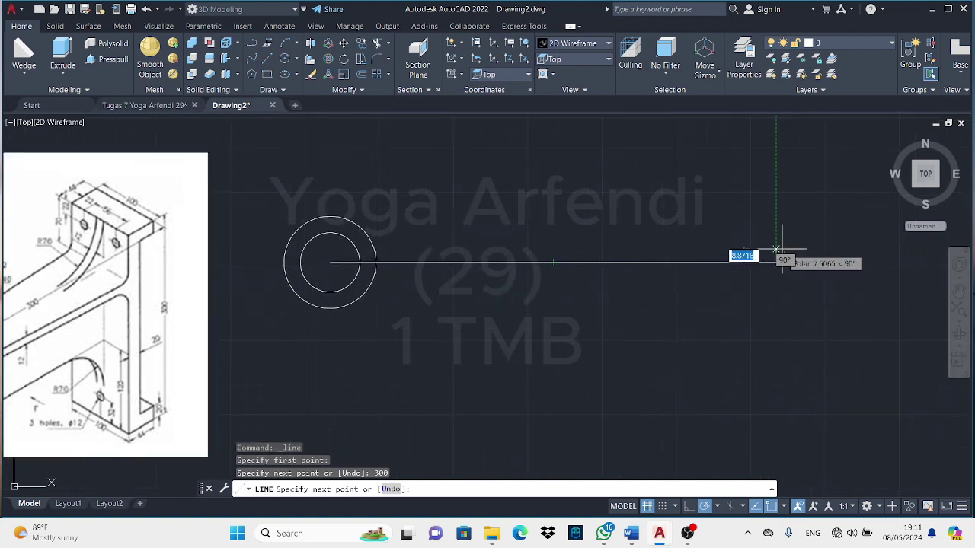
{"action": "type", "text": "20"}
{"action": "key", "text": "Return"}
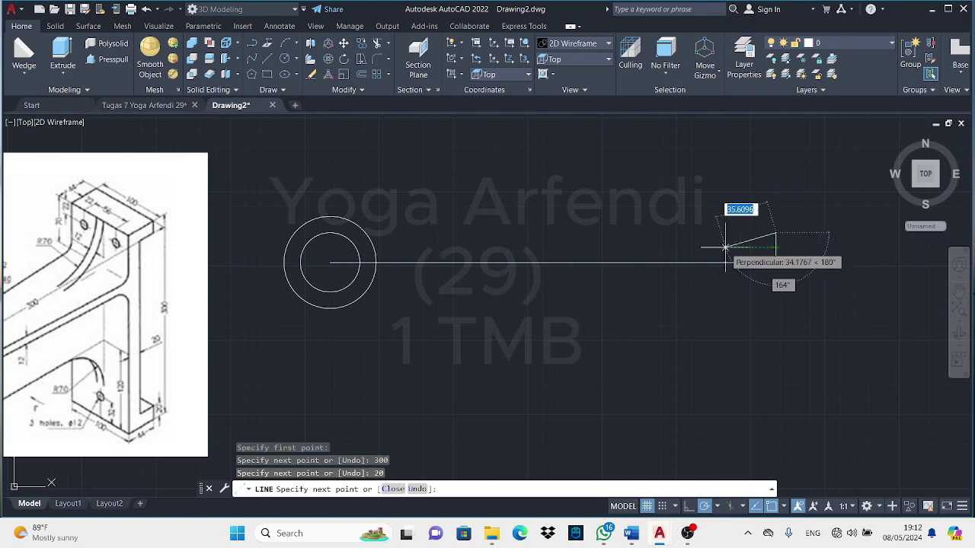
{"action": "type", "text": "44"}
{"action": "key", "text": "Return"}
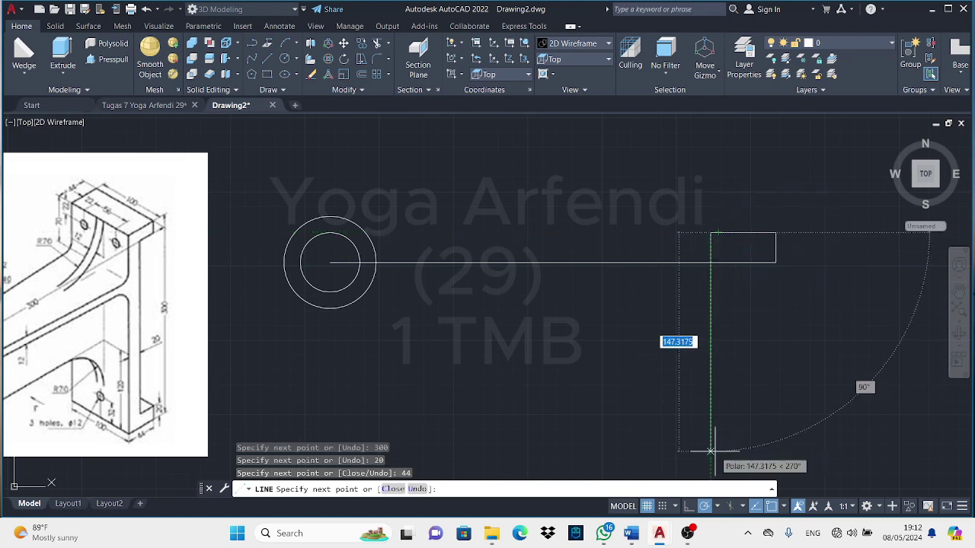
{"action": "key", "text": "Return"}
Close the post's bottom foot with 24, 44 and 24-unit segments.
{"action": "middle_click_drag", "start_coordinate": [708, 457], "coordinate": [659, 229]}
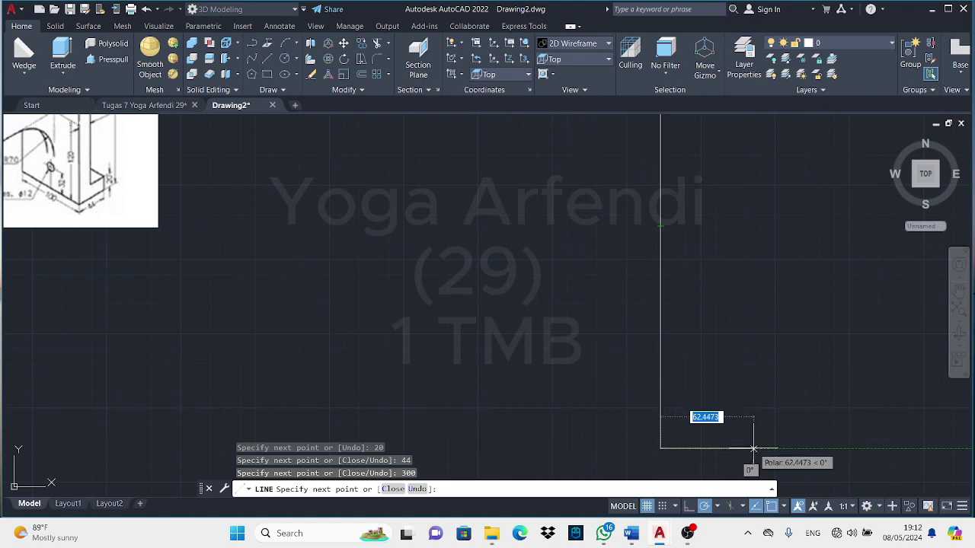
{"action": "type", "text": "24"}
{"action": "key", "text": "Return"}
{"action": "scroll", "coordinate": [693, 381], "scroll_direction": "down", "scroll_amount": 2}
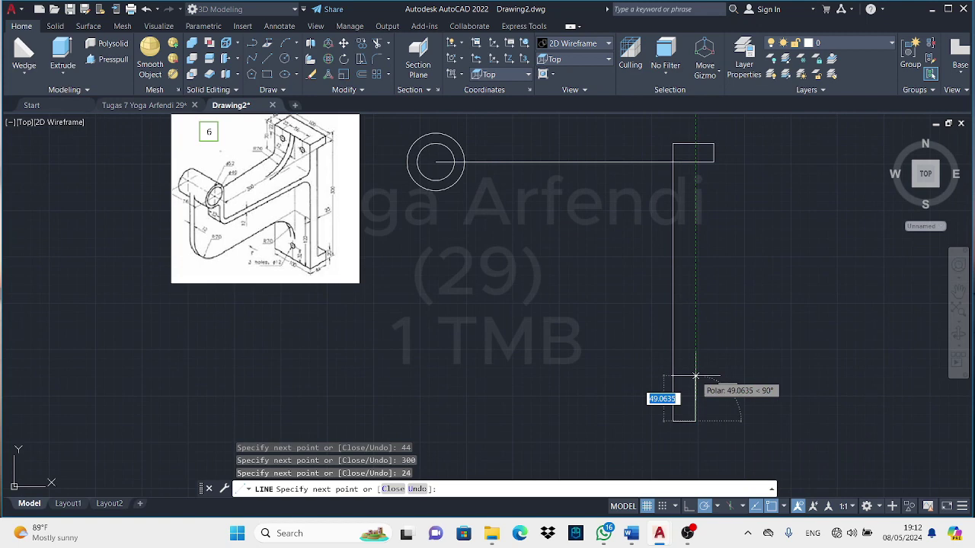
{"action": "key", "text": "ctrl+z"}
{"action": "scroll", "coordinate": [695, 379], "scroll_direction": "up", "scroll_amount": 2}
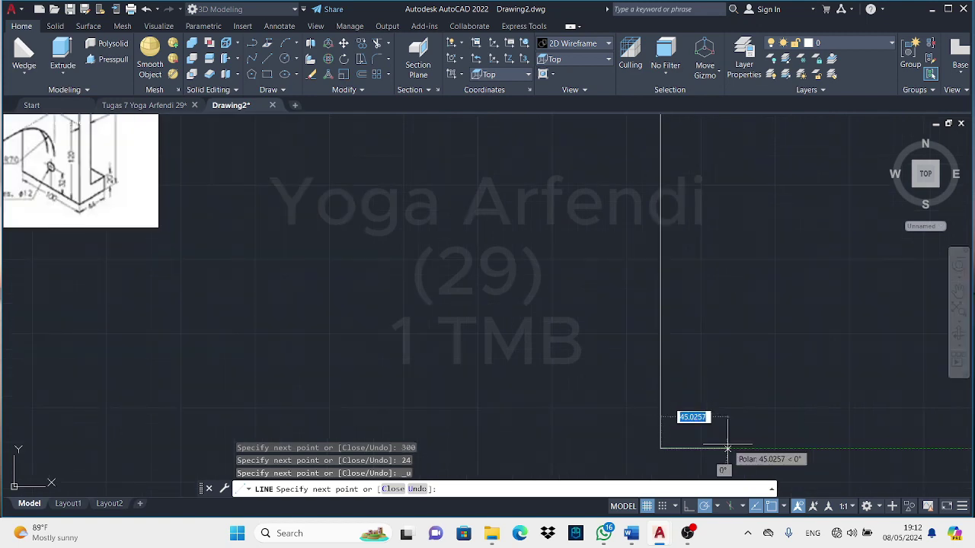
{"action": "type", "text": "44"}
{"action": "key", "text": "Return"}
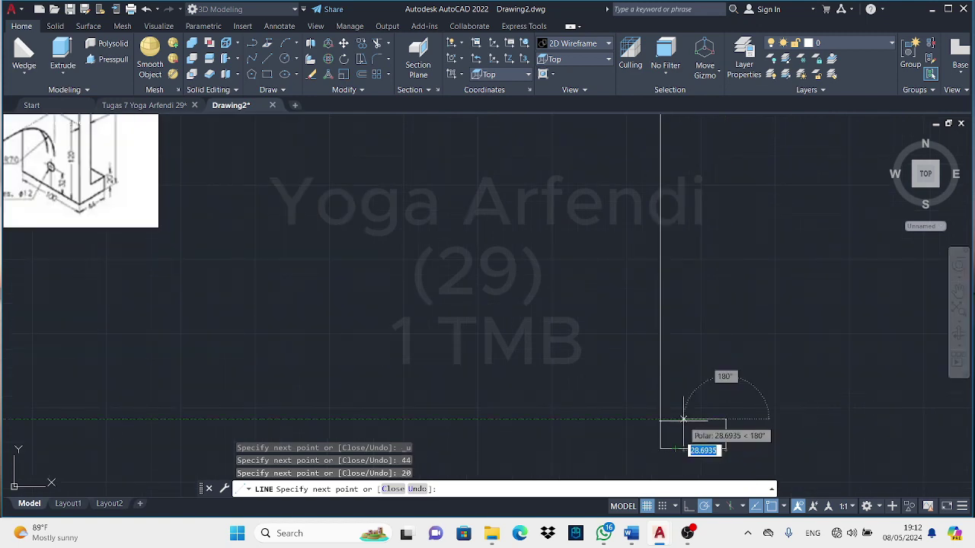
{"action": "key", "text": "Return"}
{"action": "key", "text": "ctrl+z"}
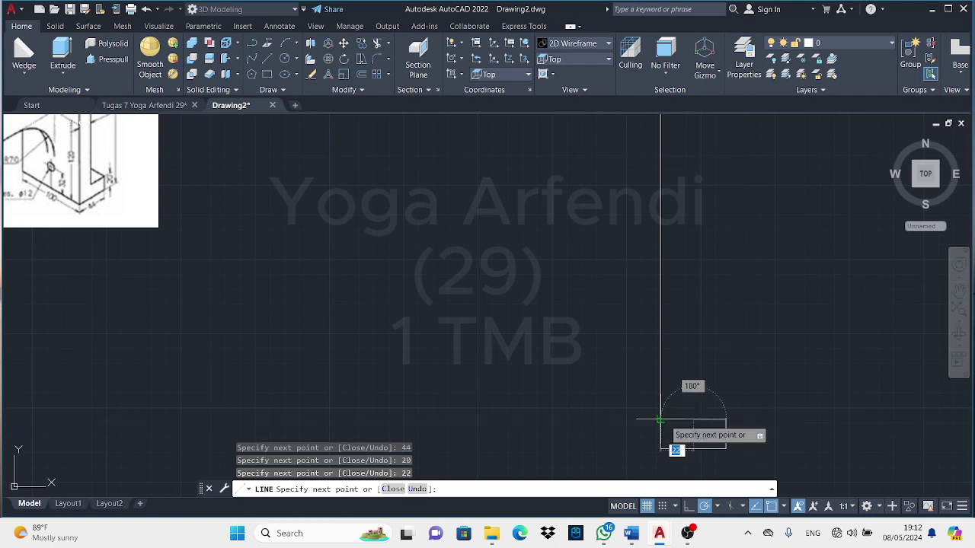
{"action": "type", "text": "24"}
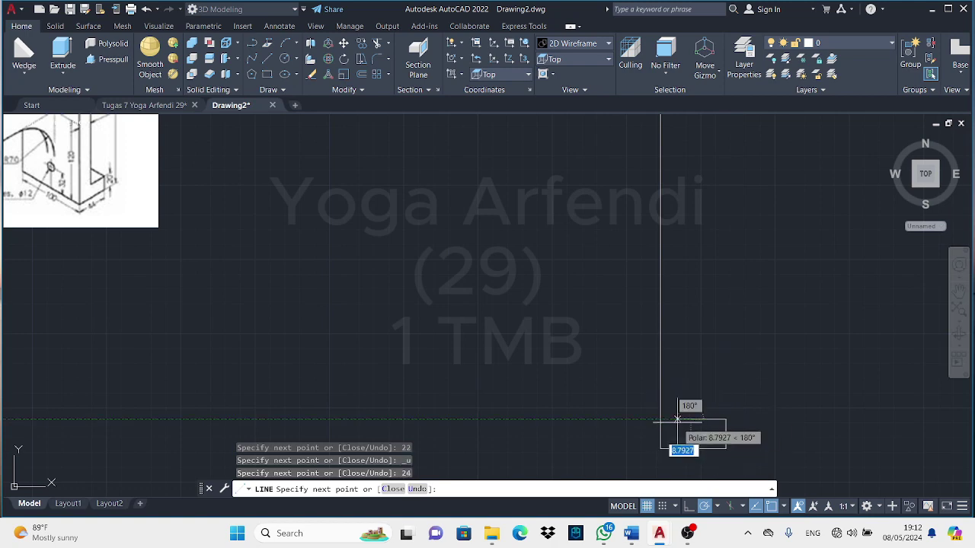
{"action": "key", "text": "Return"}
{"action": "scroll", "coordinate": [659, 409], "scroll_direction": "down", "scroll_amount": 3}
{"action": "mouse_move", "coordinate": [659, 409]}
{"action": "middle_mouse_down"}
{"action": "mouse_move", "coordinate": [683, 315]}
{"action": "mouse_move", "coordinate": [676, 373]}
{"action": "middle_mouse_up"}
{"action": "key", "text": "Return"}
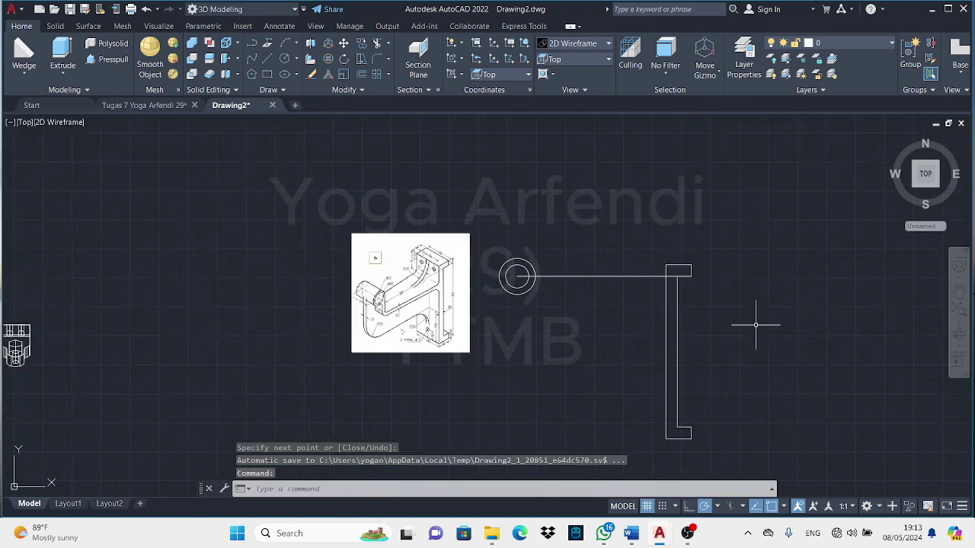
Start the arm's lower edge at a point tracked 70 units from the reference.
{"action": "key", "text": "Return"}
{"action": "scroll", "coordinate": [516, 361], "scroll_direction": "up", "scroll_amount": 2}
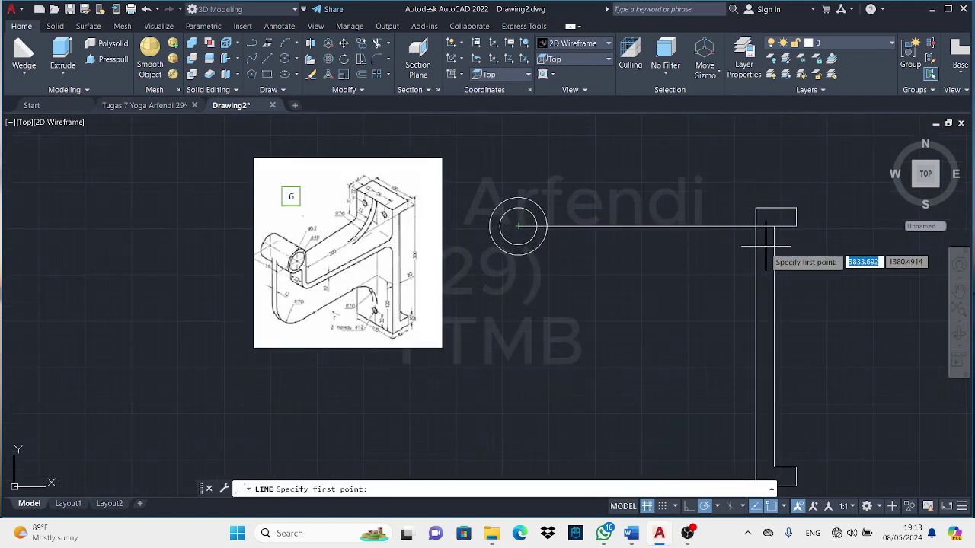
{"action": "left_click", "coordinate": [518, 226]}
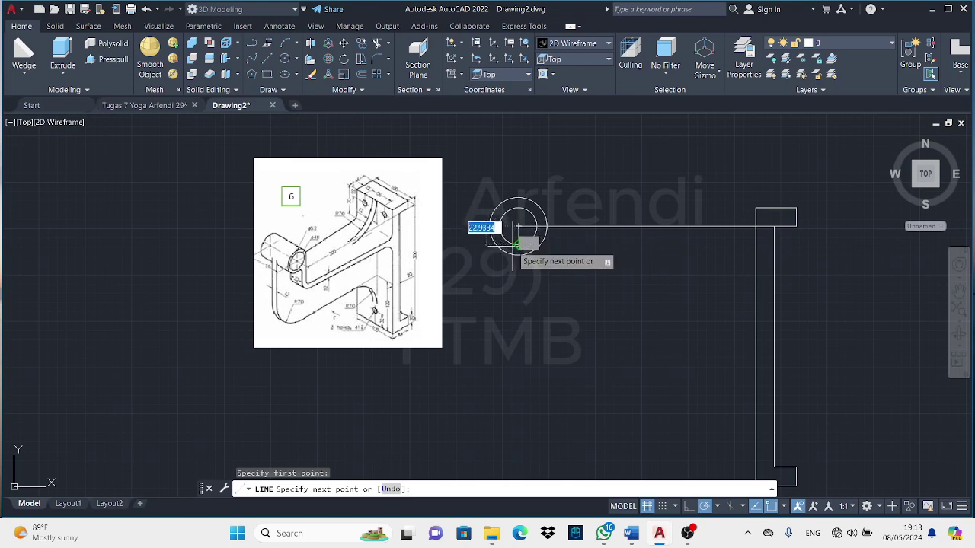
{"action": "key", "text": "Escape"}
{"action": "key", "text": "Return"}
{"action": "scroll", "coordinate": [474, 348], "scroll_direction": "up", "scroll_amount": 1}
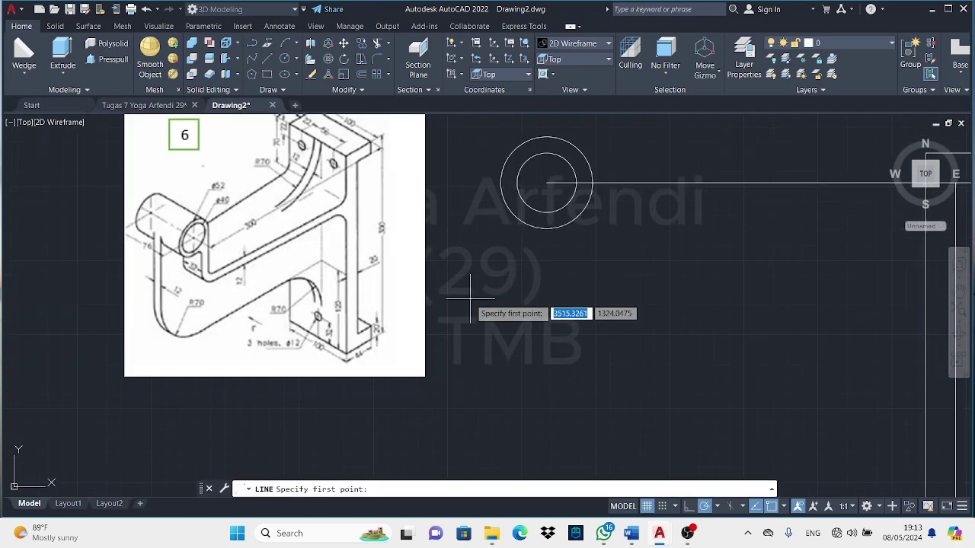
{"action": "scroll", "coordinate": [431, 319], "scroll_direction": "up", "scroll_amount": 1}
{"action": "scroll", "coordinate": [431, 320], "scroll_direction": "down", "scroll_amount": 2}
{"action": "type", "text": "70"}
{"action": "key", "text": "Return"}
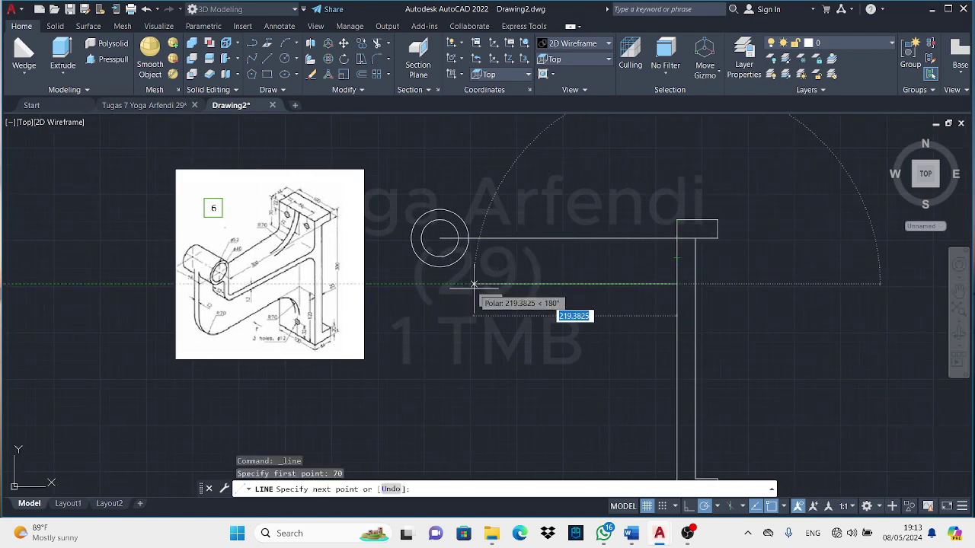
{"action": "left_click", "coordinate": [439, 284]}
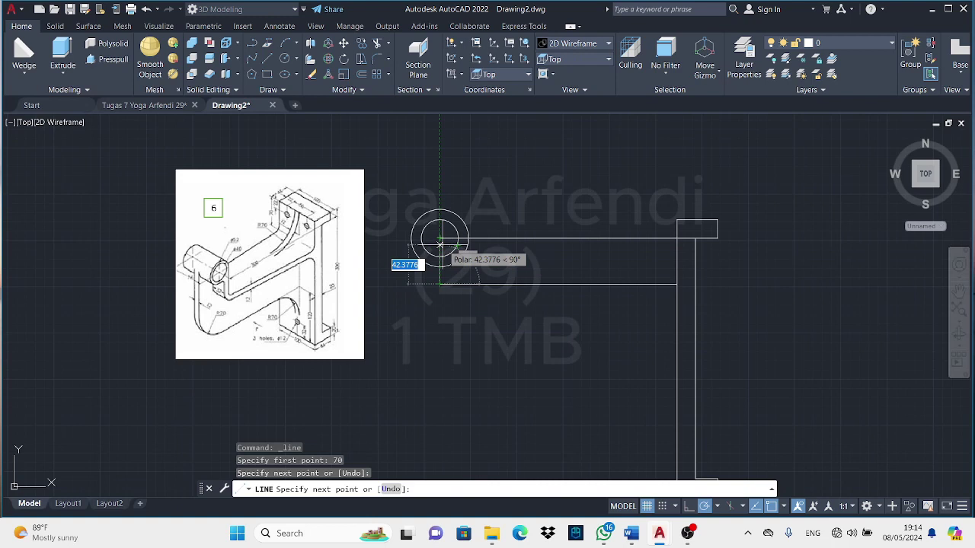
{"action": "left_click", "coordinate": [440, 239]}
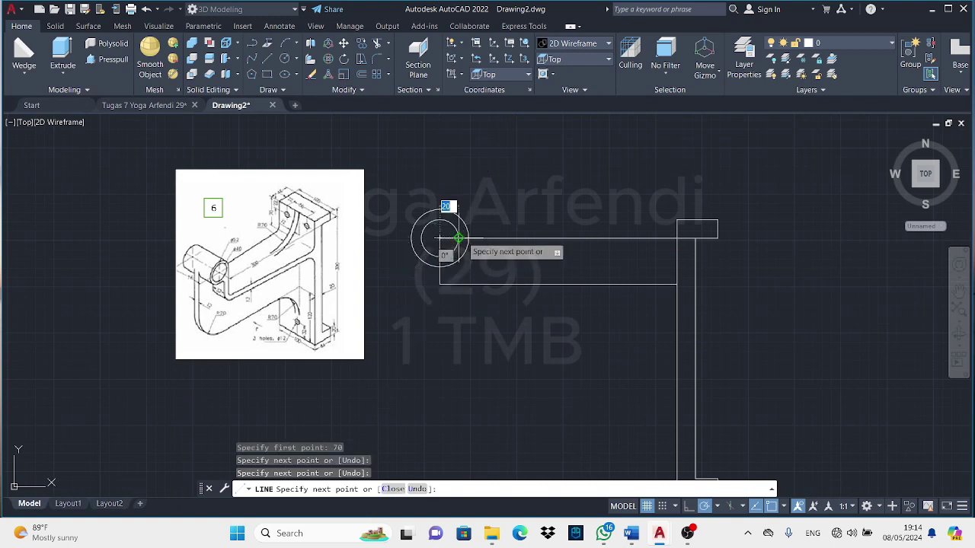
{"action": "key", "text": "ctrl+z"}
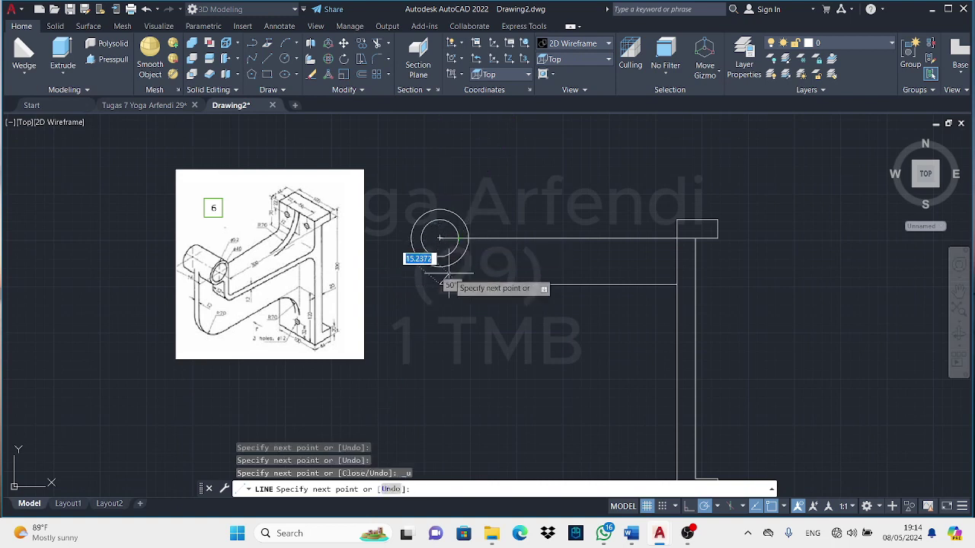
{"action": "key", "text": "ctrl+z"}
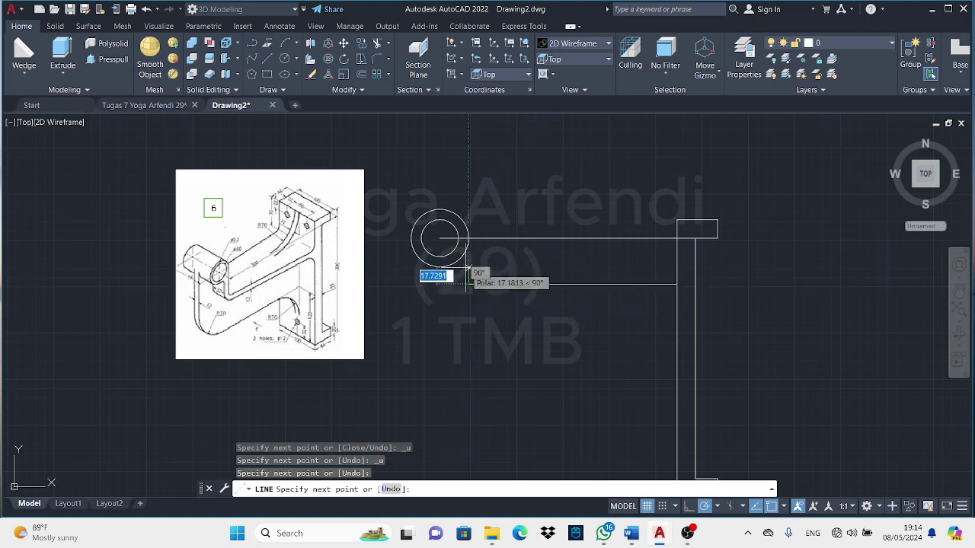
Run the arm's lower edge from the circle down 12 units and across to the post.
{"action": "left_click", "coordinate": [468, 237]}
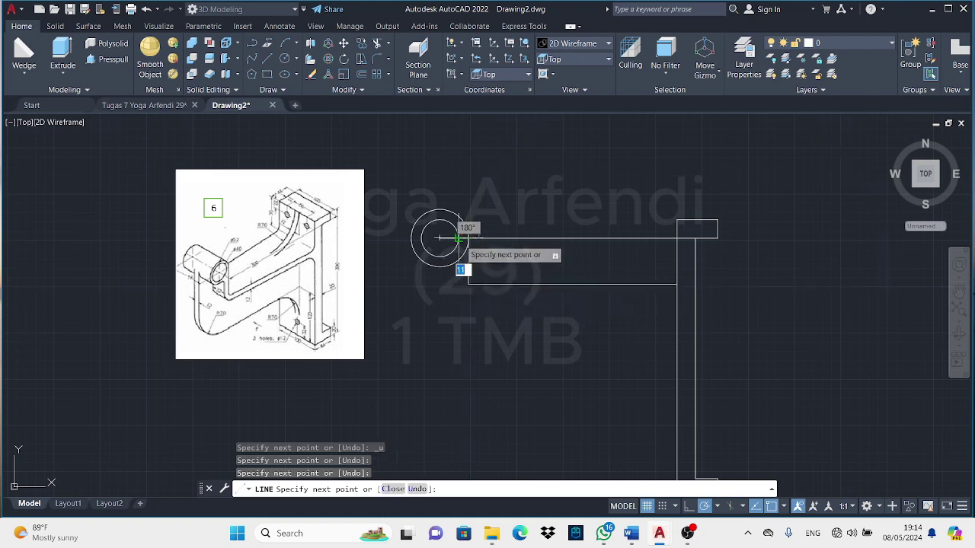
{"action": "left_click", "coordinate": [458, 240]}
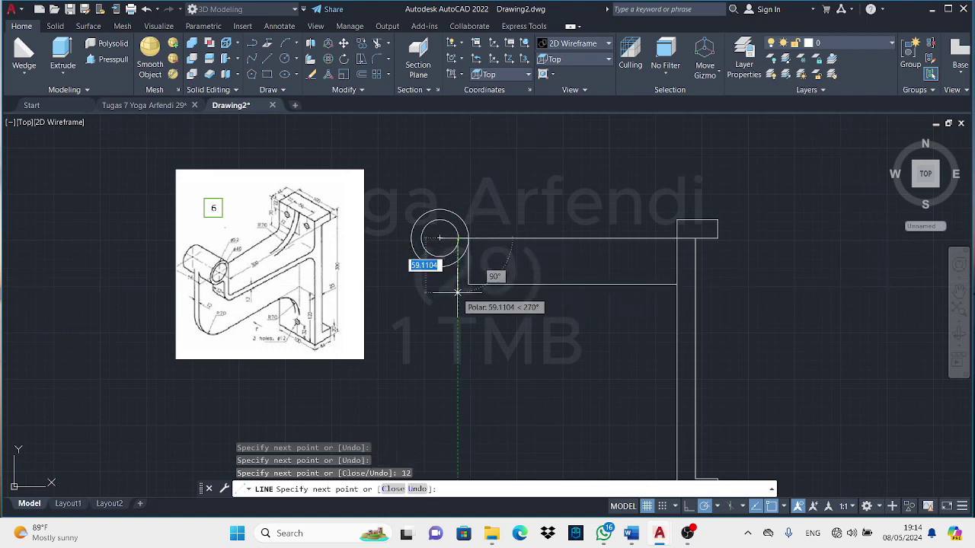
{"action": "left_click", "coordinate": [457, 284]}
{"action": "key", "text": "Return"}
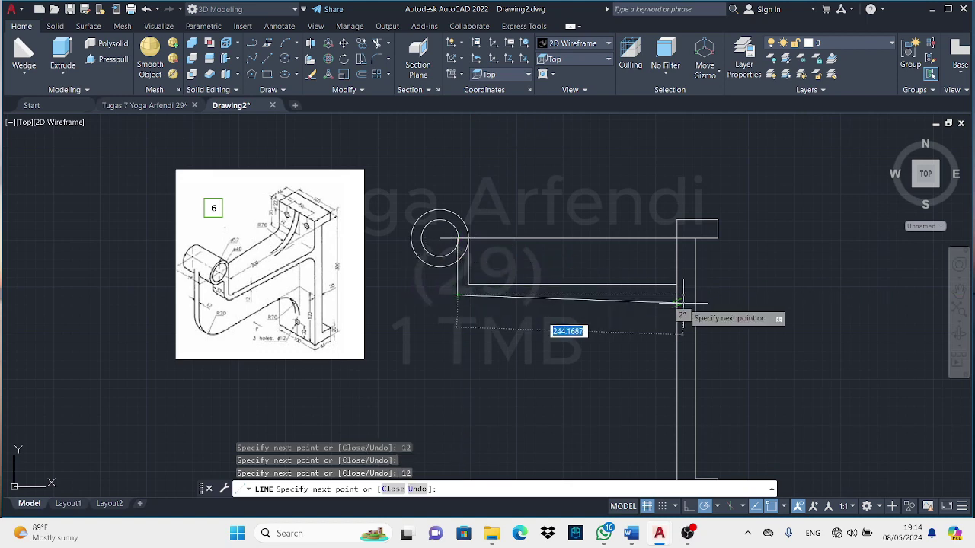
{"action": "left_click", "coordinate": [683, 295]}
{"action": "key", "text": "Return"}
{"action": "key", "text": "Return"}
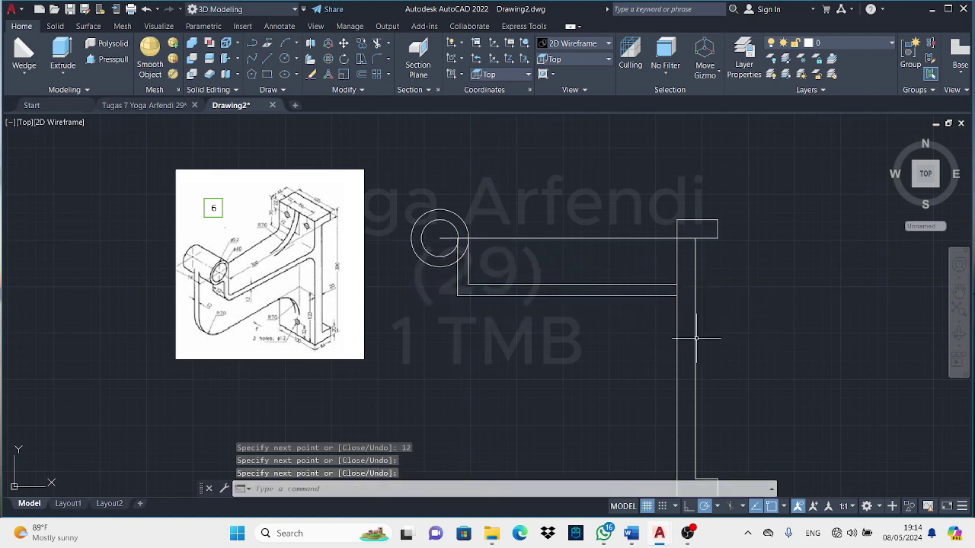
{"action": "middle_click_drag", "start_coordinate": [408, 261], "coordinate": [360, 217]}
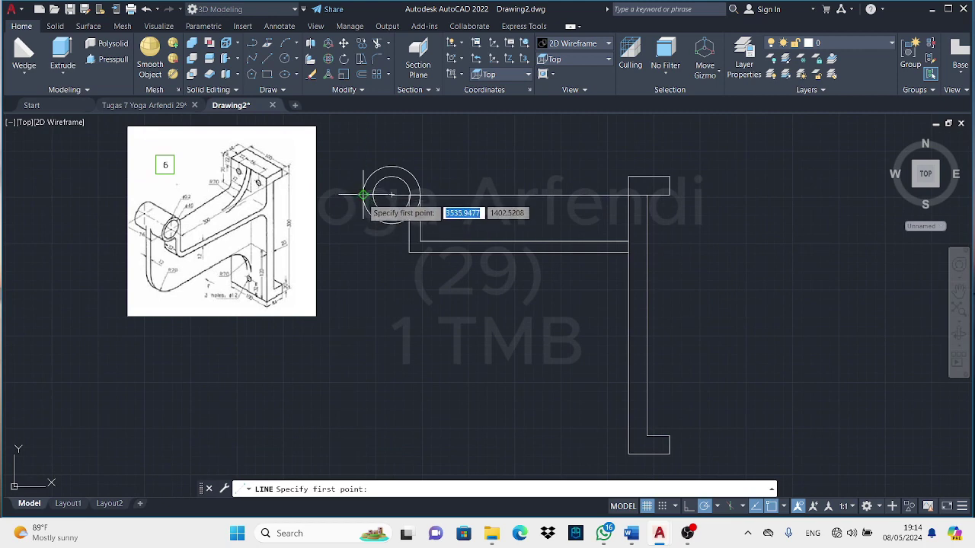
Draw the lower edge from 120 units along the post left and up to the circle's left side.
{"action": "left_click", "coordinate": [391, 195]}
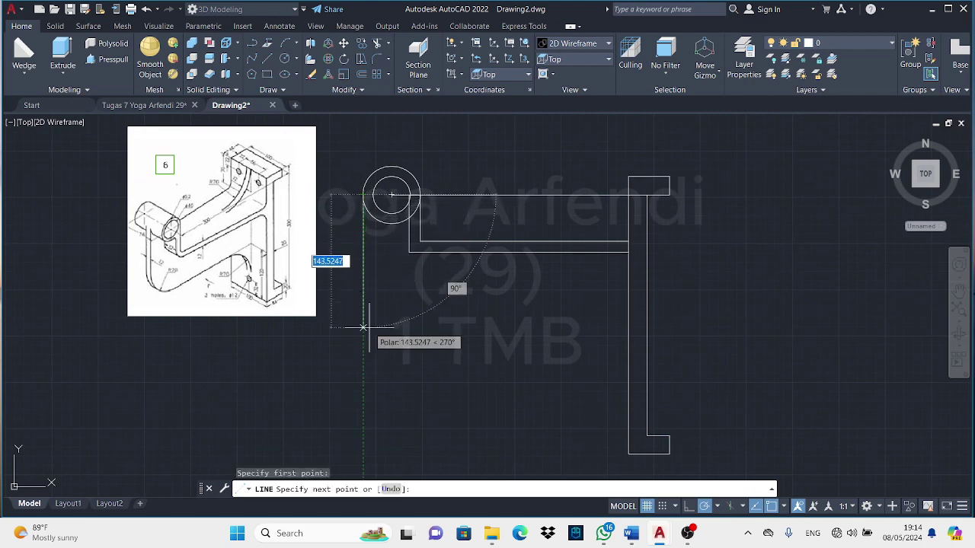
{"action": "scroll", "coordinate": [200, 321], "scroll_direction": "up", "scroll_amount": 2}
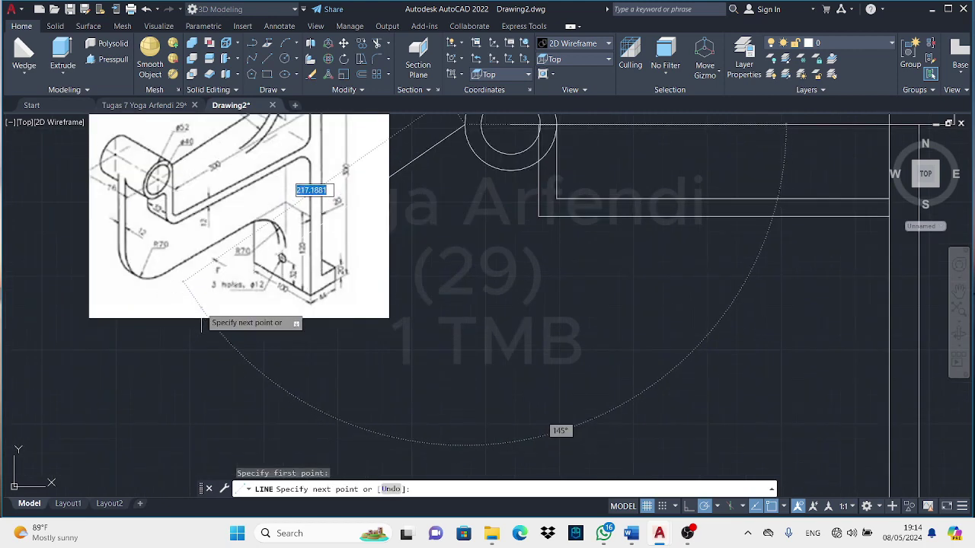
{"action": "middle_click_drag", "start_coordinate": [202, 324], "coordinate": [192, 385]}
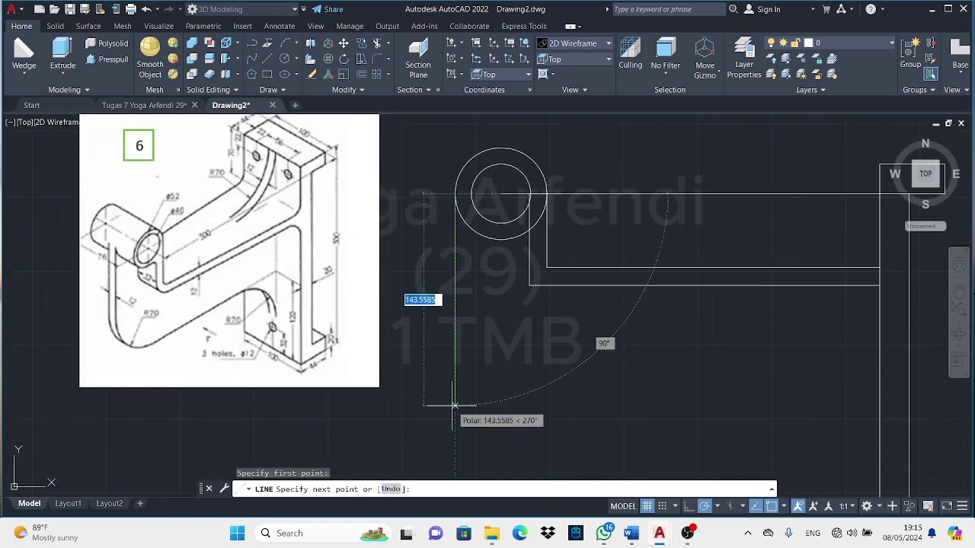
{"action": "key", "text": "Escape"}
{"action": "scroll", "coordinate": [527, 378], "scroll_direction": "down", "scroll_amount": 4}
{"action": "middle_click_drag", "start_coordinate": [581, 391], "coordinate": [409, 290]}
{"action": "key", "text": "Return"}
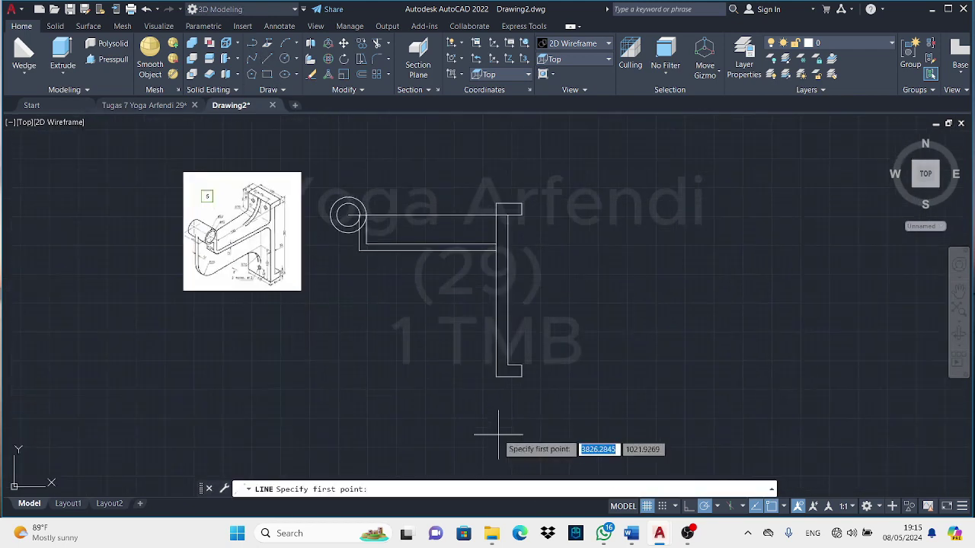
{"action": "type", "text": "120"}
{"action": "key", "text": "Return"}
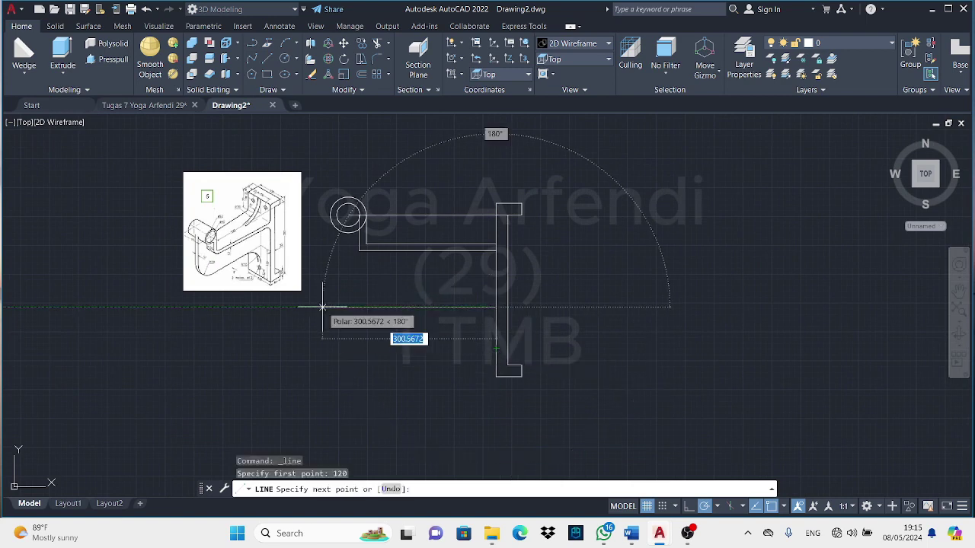
{"action": "left_click", "coordinate": [330, 314]}
{"action": "left_click", "coordinate": [330, 215]}
{"action": "key", "text": "Return"}
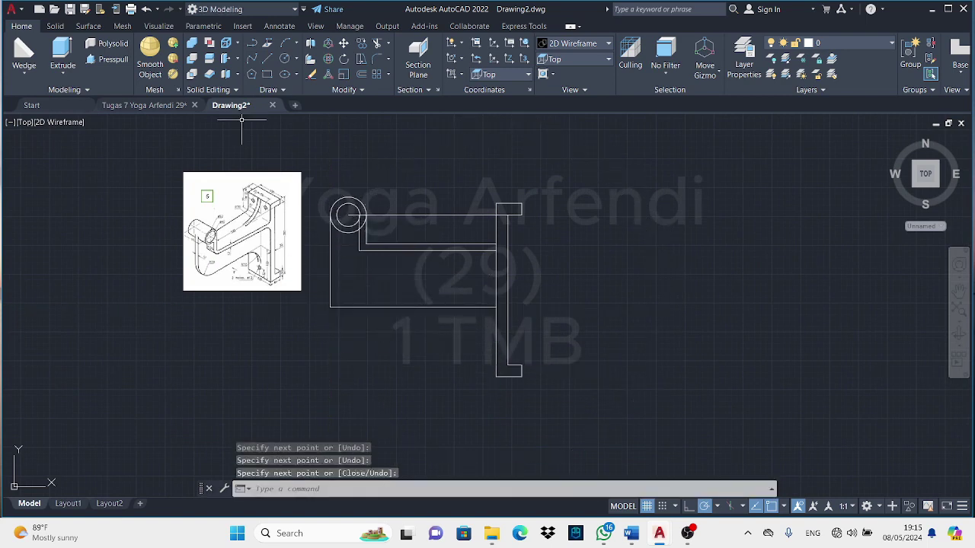
Delete the long line through the circle and close the end block with a short line.
{"action": "scroll", "coordinate": [281, 217], "scroll_direction": "up", "scroll_amount": 2}
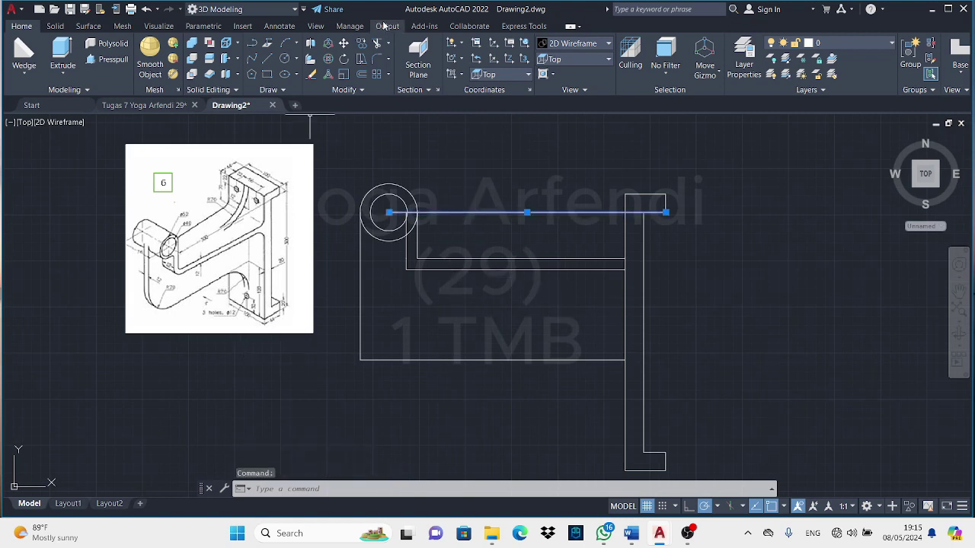
{"action": "key", "text": "Delete"}
{"action": "key", "text": "space"}
{"action": "left_click", "coordinate": [665, 213]}
{"action": "left_click", "coordinate": [644, 212]}
{"action": "key", "text": "Return"}
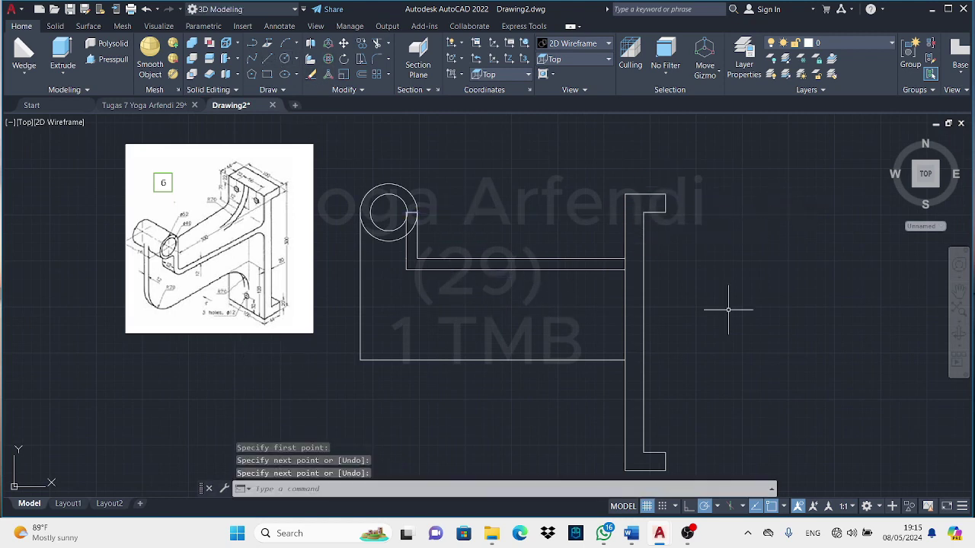
Begin the vertical guide line 70 units in from the right arm.
{"action": "key", "text": "space"}
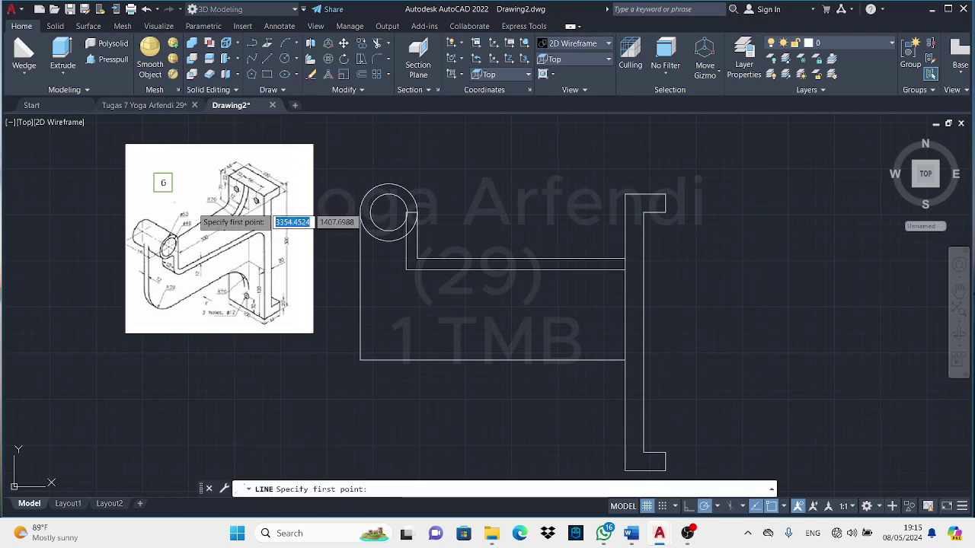
{"action": "type", "text": "70"}
{"action": "key", "text": "Return"}
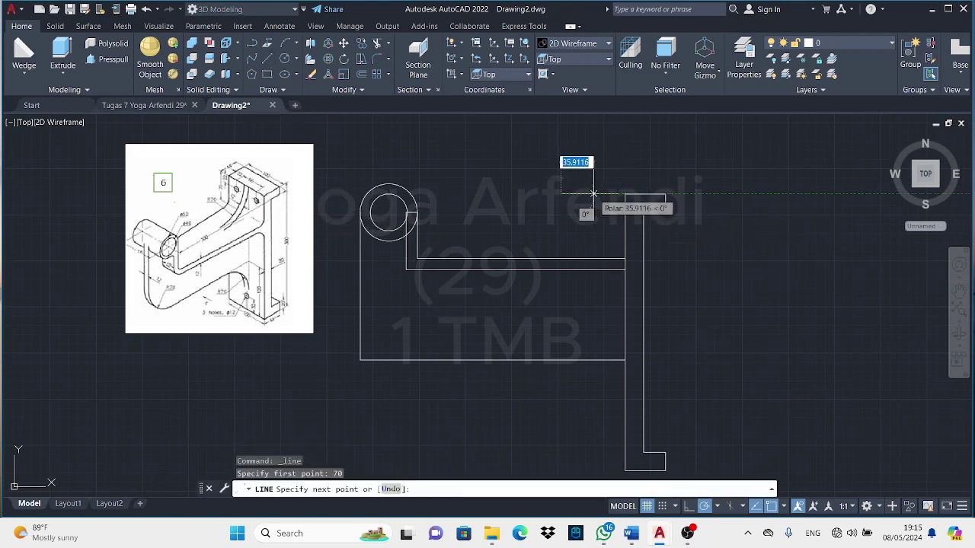
End the guide line on the upper edge and draw an R60 circle at its top.
{"action": "left_click", "coordinate": [560, 259]}
{"action": "key", "text": "Return"}
{"action": "left_click", "coordinate": [286, 59]}
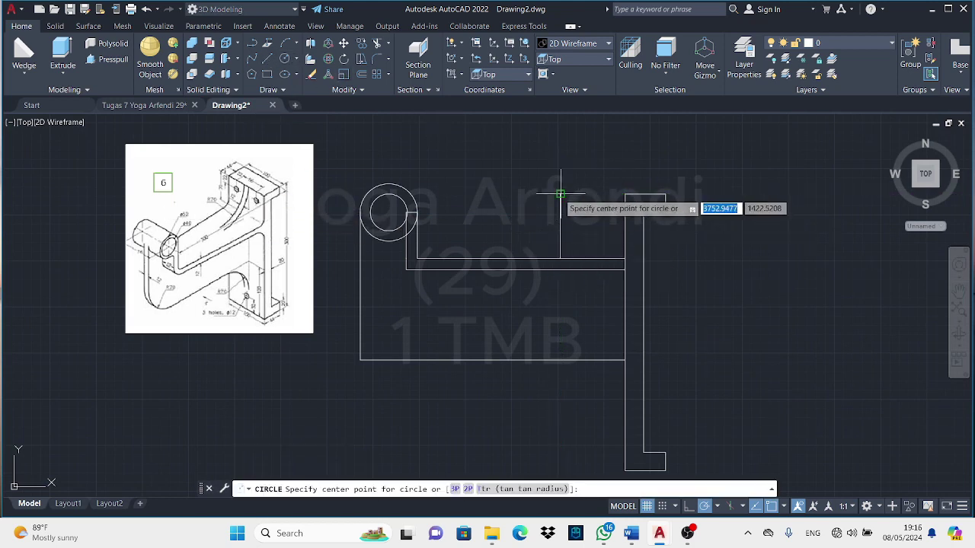
{"action": "left_click", "coordinate": [560, 195]}
{"action": "type", "text": "60"}
{"action": "key", "text": "Return"}
{"action": "key", "text": "space"}
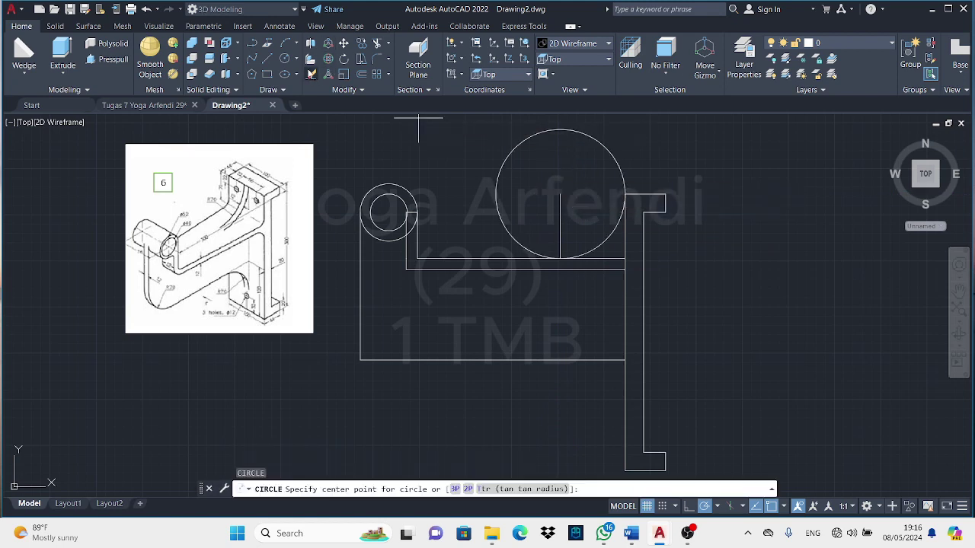
Trim the circle down to an arc and remove the guide line.
{"action": "left_click", "coordinate": [377, 44]}
{"action": "left_click", "coordinate": [511, 153]}
{"action": "left_click", "coordinate": [560, 221]}
{"action": "key", "text": "Escape"}
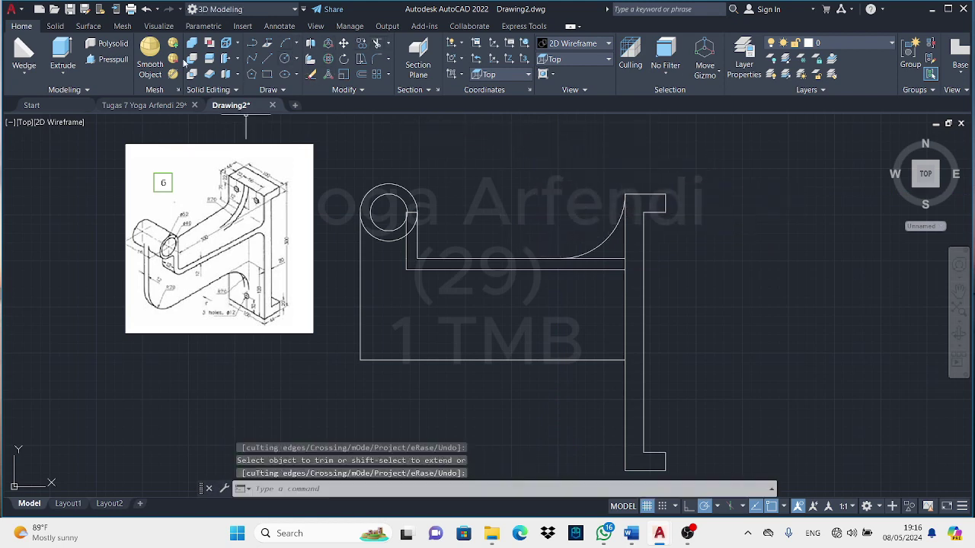
Fillet the two bottom outer corners at radius 70.
{"action": "left_click", "coordinate": [284, 48]}
{"action": "left_click", "coordinate": [377, 61]}
{"action": "type", "text": "r"}
{"action": "key", "text": "Return"}
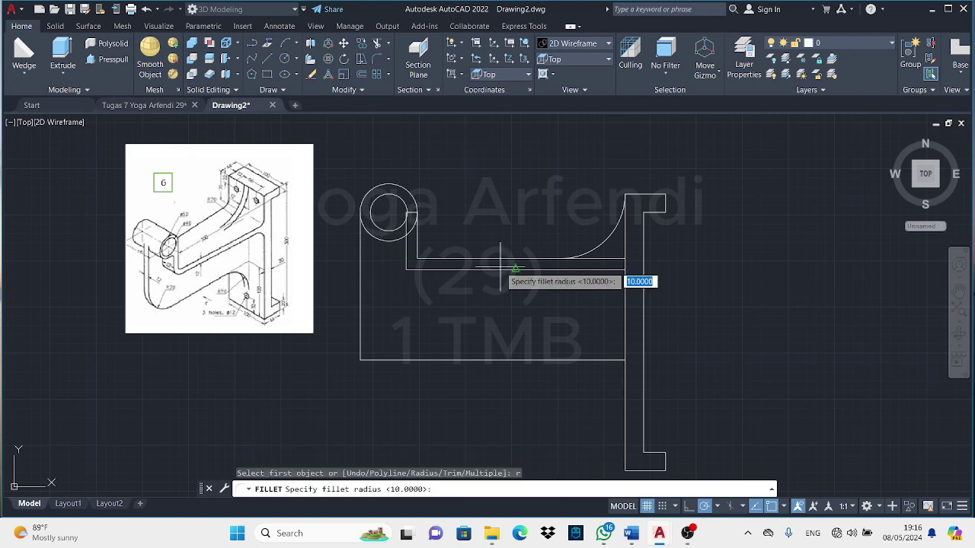
{"action": "type", "text": "70"}
{"action": "key", "text": "Return"}
{"action": "left_click", "coordinate": [556, 359]}
{"action": "left_click", "coordinate": [622, 395]}
{"action": "key", "text": "Return"}
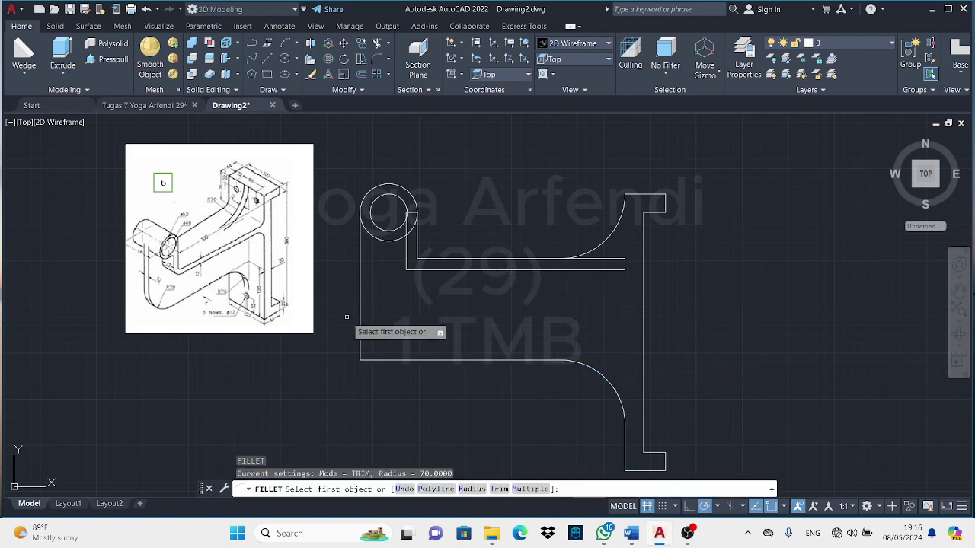
{"action": "left_click", "coordinate": [360, 320]}
{"action": "left_click", "coordinate": [412, 360]}
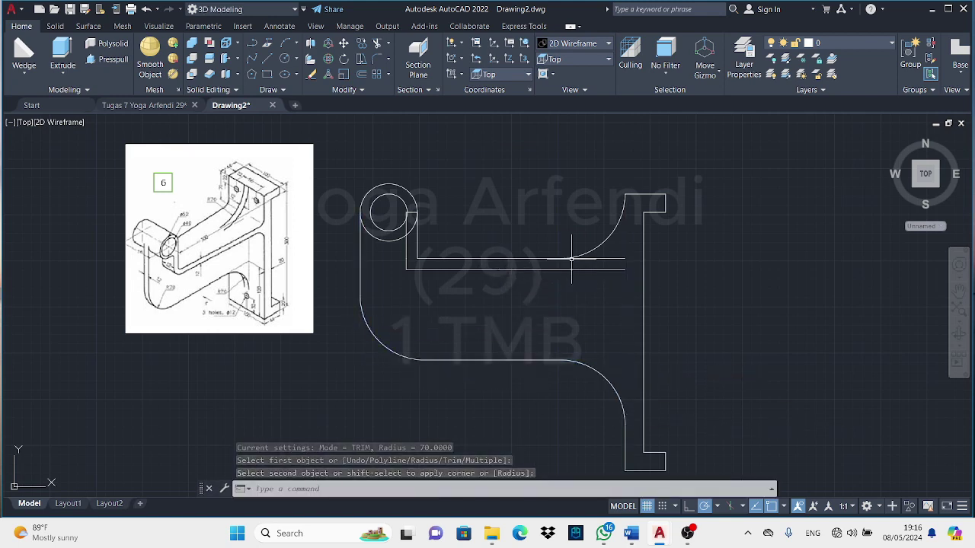
Draw a 70-unit vertical line from the inner corner.
{"action": "type", "text": "l"}
{"action": "key", "text": "Return"}
{"action": "left_click", "coordinate": [625, 259]}
{"action": "key", "text": "Return"}
{"action": "key", "text": "Return"}
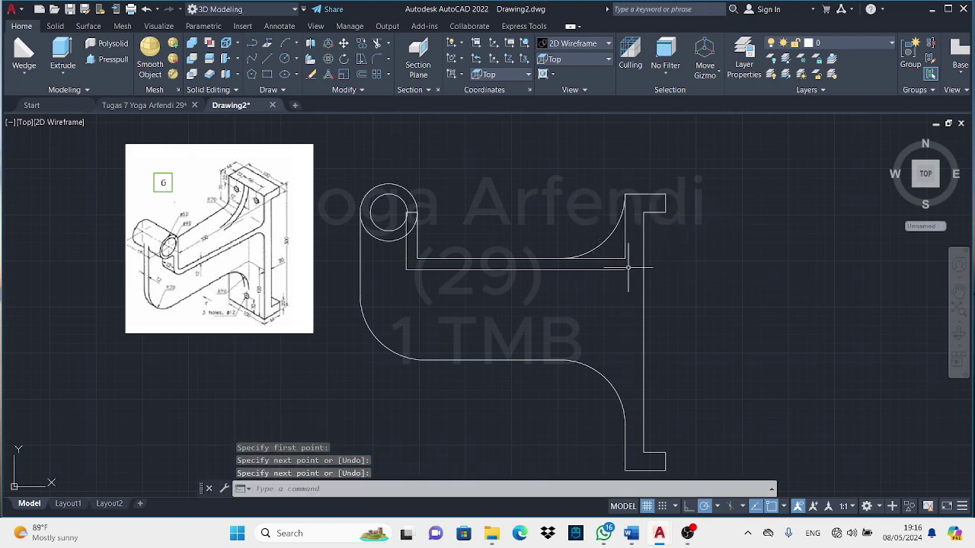
{"action": "type", "text": "tr"}
{"action": "key", "text": "Return"}
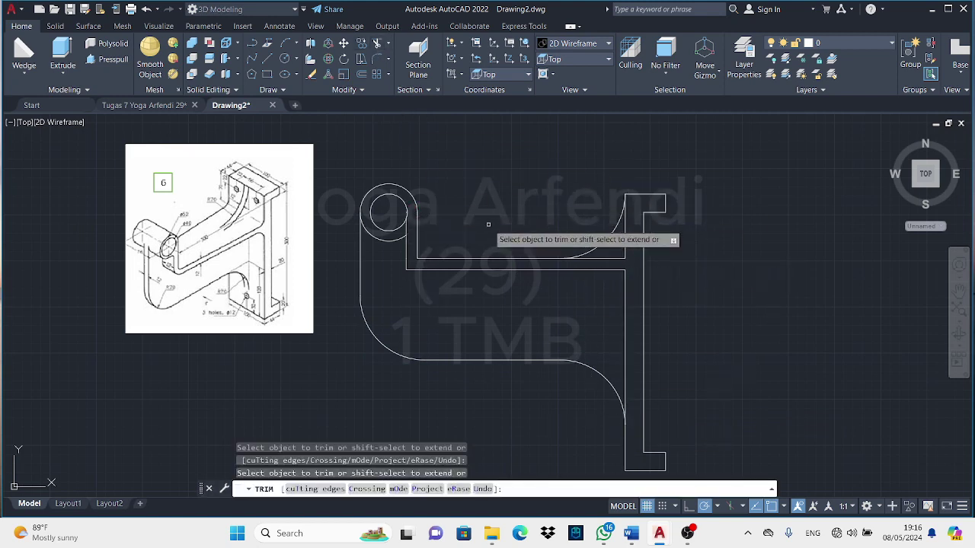
{"action": "key", "text": "Return"}
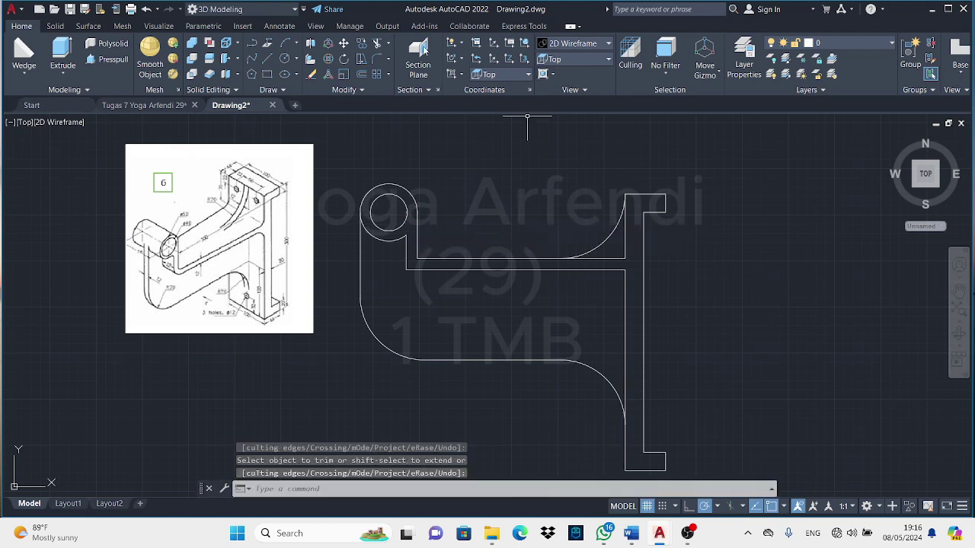
Fillet the inner corners at radius 12.
{"action": "type", "text": "f"}
{"action": "key", "text": "Return"}
{"action": "type", "text": "r"}
{"action": "key", "text": "Return"}
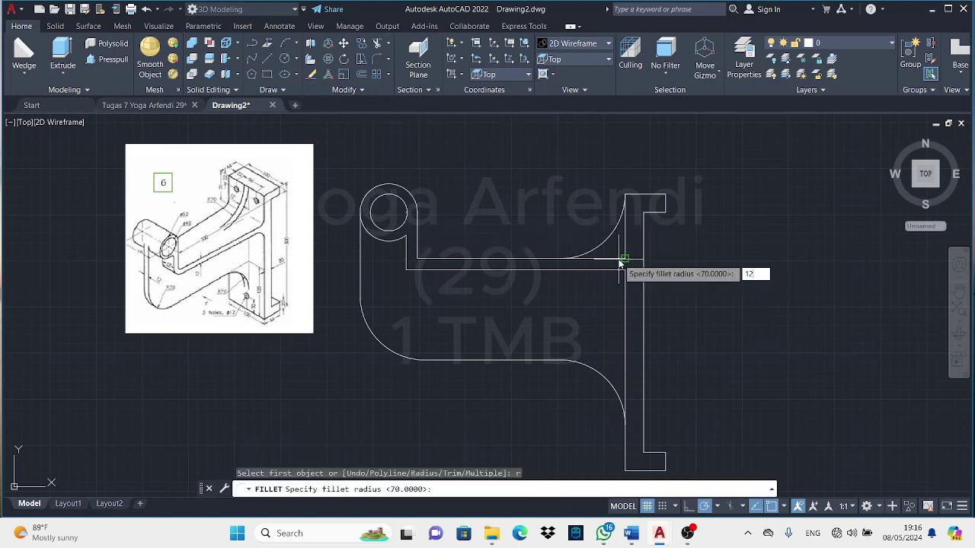
{"action": "type", "text": "12"}
{"action": "key", "text": "Return"}
{"action": "left_click", "coordinate": [410, 256]}
{"action": "left_click", "coordinate": [412, 266]}
{"action": "key", "text": "Return"}
{"action": "left_click", "coordinate": [418, 268]}
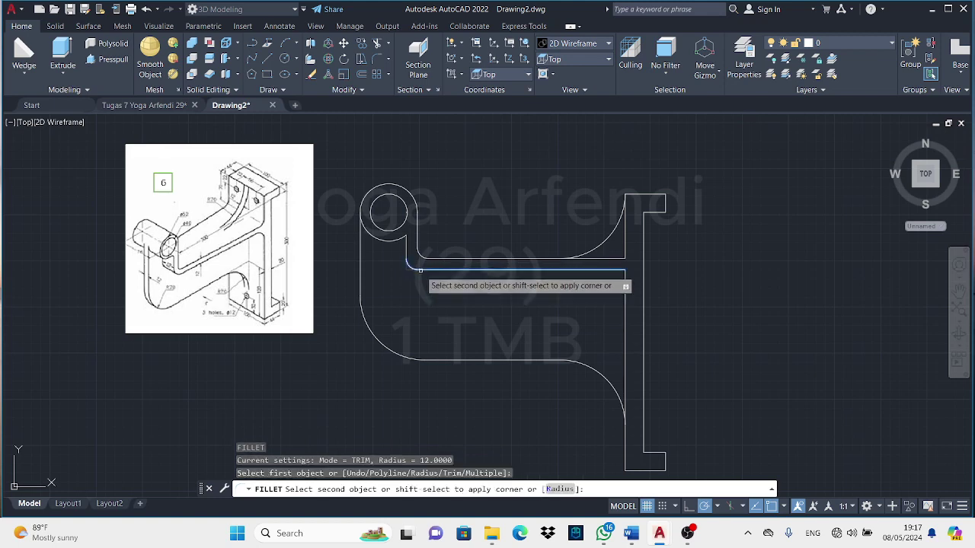
{"action": "left_click", "coordinate": [626, 268]}
{"action": "key", "text": "Return"}
{"action": "left_click", "coordinate": [623, 268]}
{"action": "left_click", "coordinate": [625, 278]}
{"action": "key", "text": "Return"}
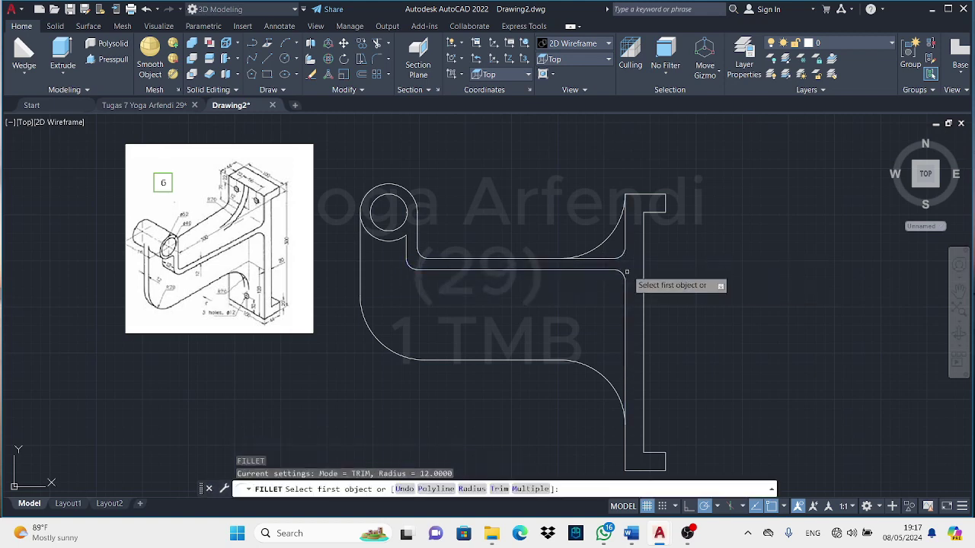
{"action": "key", "text": "Escape"}
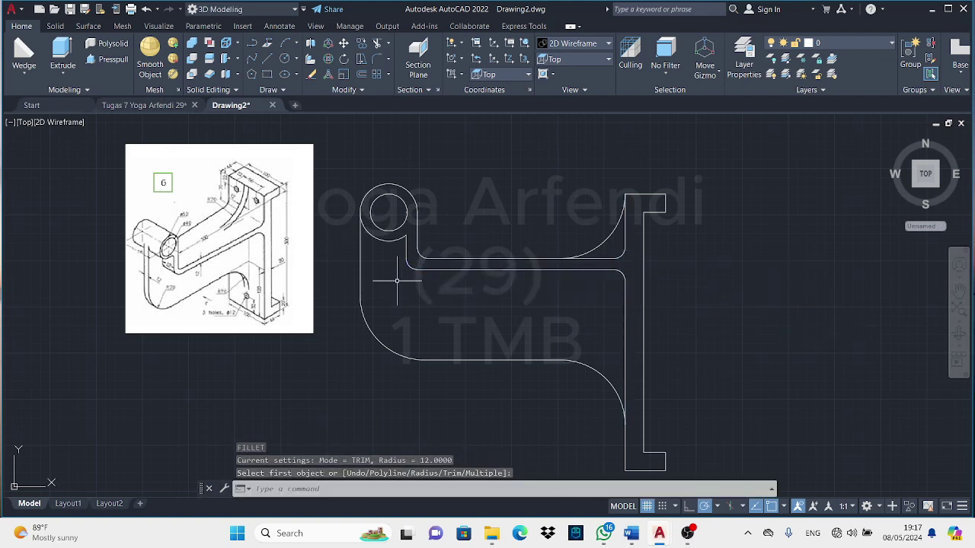
Add short vertical closing lines at the left fillet and the right end.
{"action": "middle_click_drag", "start_coordinate": [397, 280], "coordinate": [391, 263]}
{"action": "left_click", "coordinate": [267, 58]}
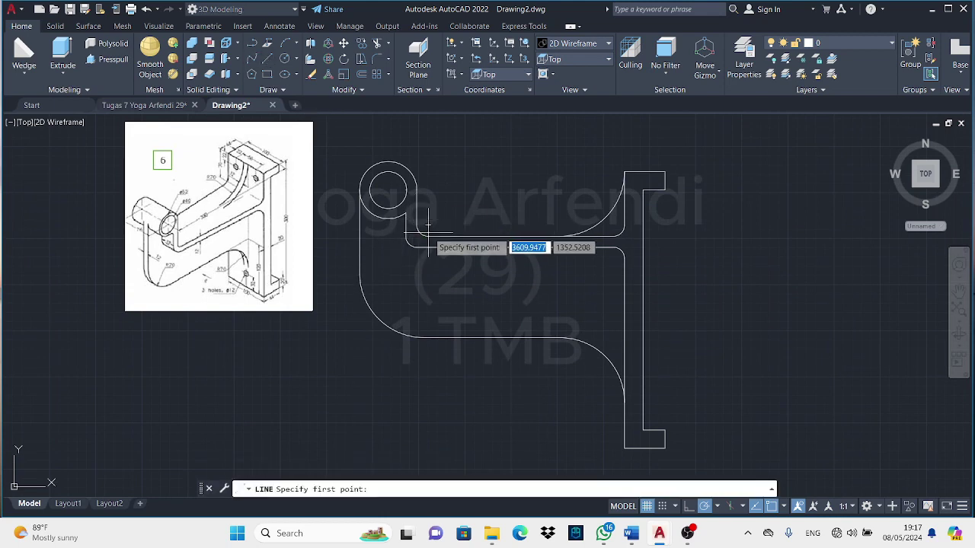
{"action": "left_click", "coordinate": [428, 248]}
{"action": "left_click", "coordinate": [428, 237]}
{"action": "key", "text": "Return"}
{"action": "key", "text": "Return"}
{"action": "left_click", "coordinate": [613, 236]}
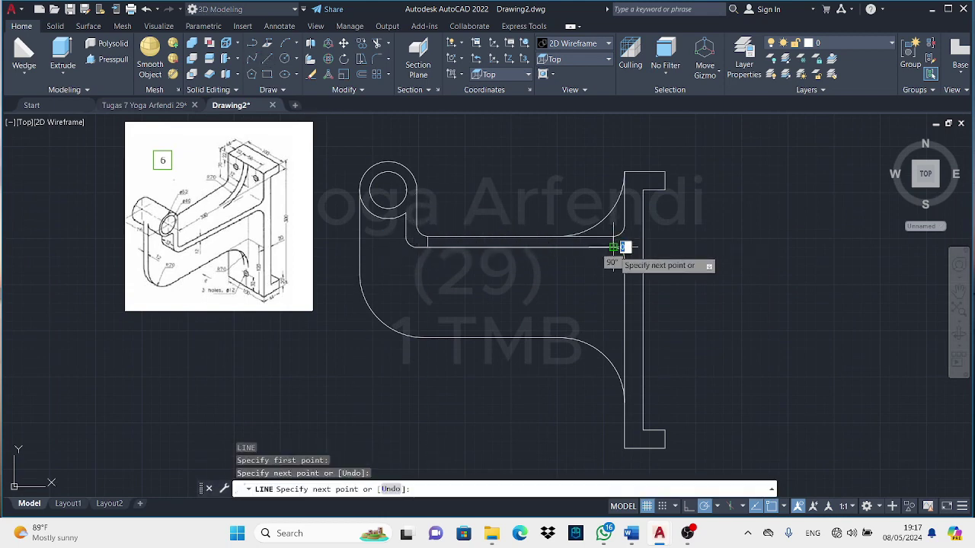
{"action": "left_click", "coordinate": [613, 248]}
{"action": "key", "text": "Return"}
{"action": "scroll", "coordinate": [254, 316], "scroll_direction": "up", "scroll_amount": 3}
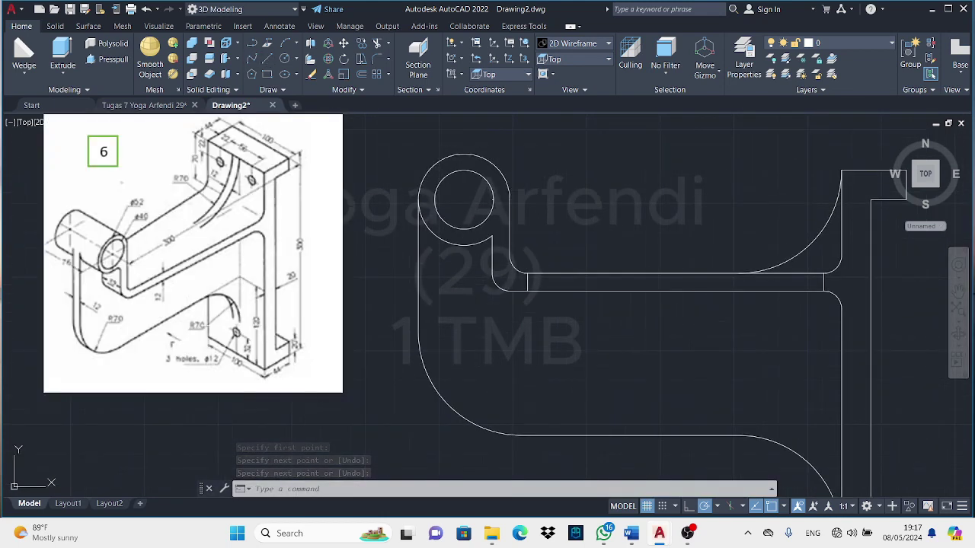
{"action": "scroll", "coordinate": [426, 297], "scroll_direction": "down", "scroll_amount": 3}
Switch to the southeast isometric view with Realistic visual style.
{"action": "left_click", "coordinate": [575, 59]}
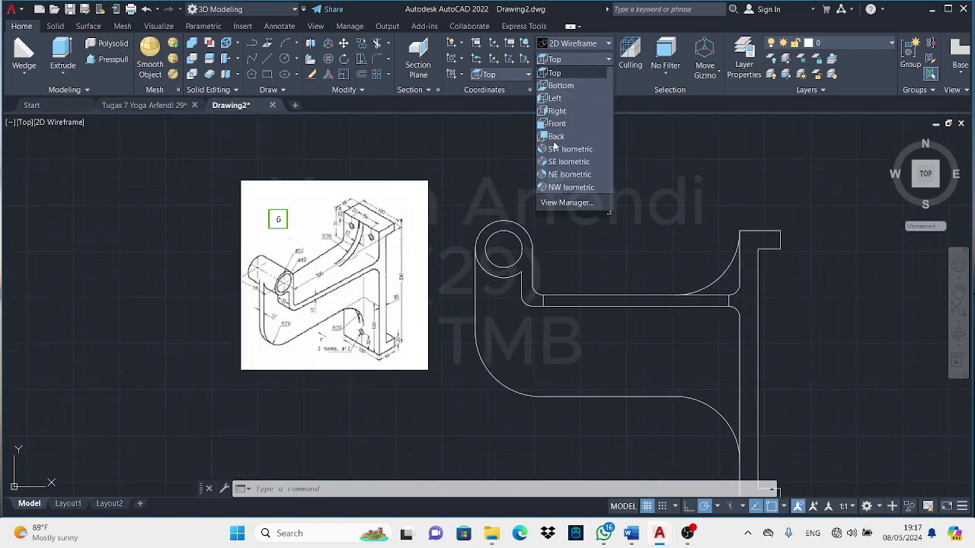
{"action": "left_click", "coordinate": [565, 161]}
{"action": "left_click", "coordinate": [572, 42]}
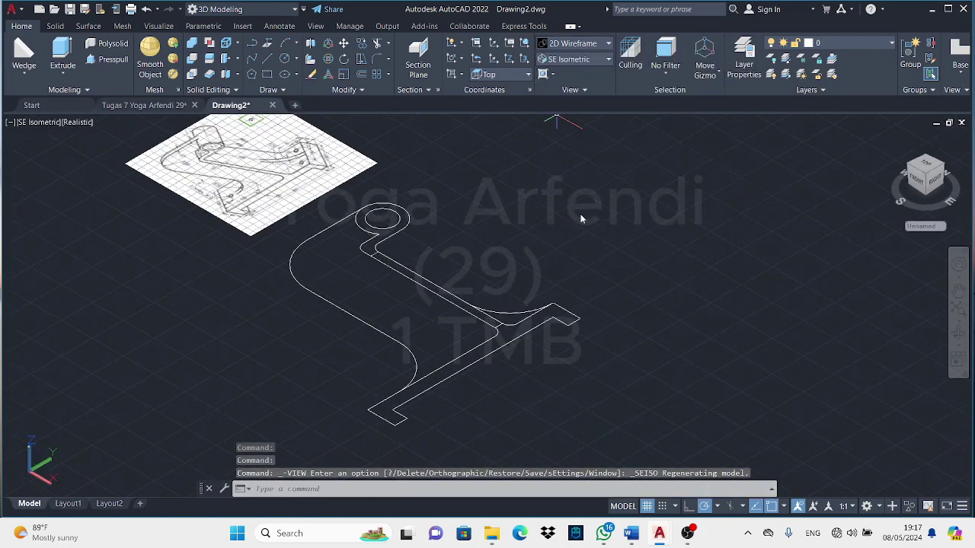
{"action": "left_click", "coordinate": [715, 84]}
Press-pull the circle region and raise the large outline region 6 units.
{"action": "left_click", "coordinate": [106, 58]}
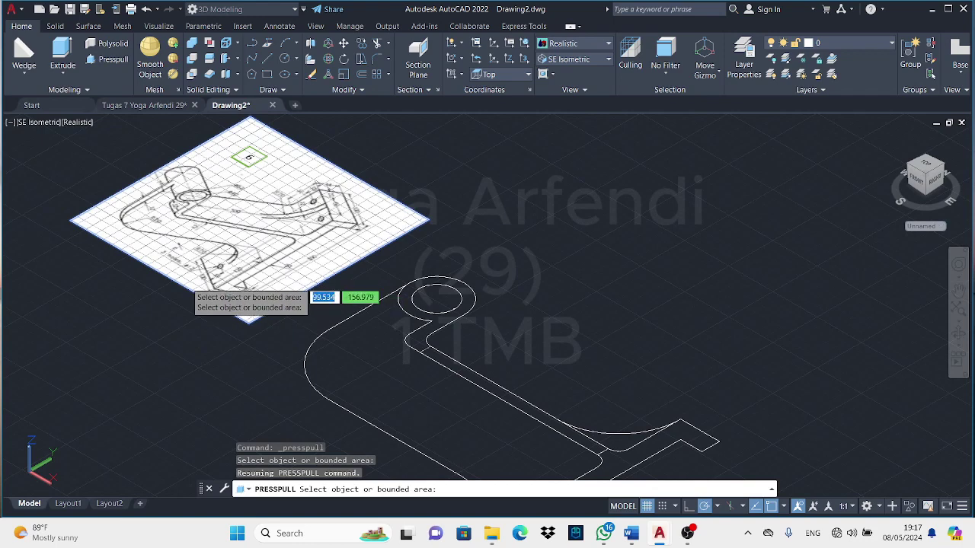
{"action": "scroll", "coordinate": [122, 156], "scroll_direction": "down", "scroll_amount": 2}
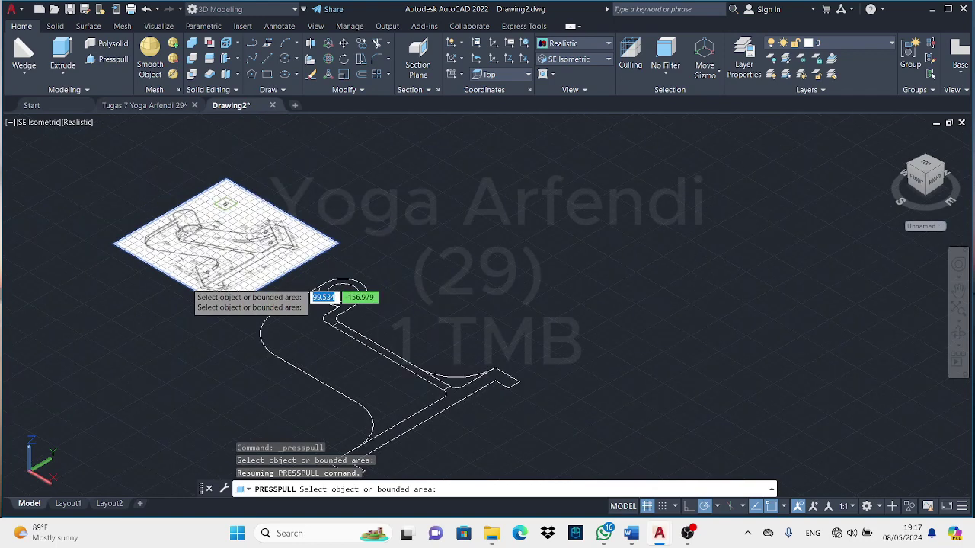
{"action": "left_click", "coordinate": [323, 244]}
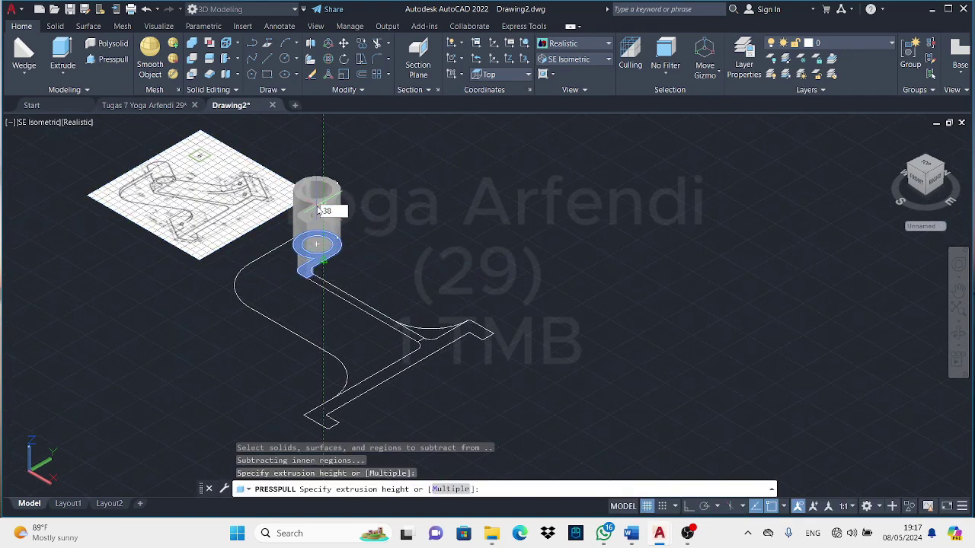
{"action": "left_click", "coordinate": [318, 211]}
{"action": "left_click", "coordinate": [294, 278]}
{"action": "scroll", "coordinate": [294, 283], "scroll_direction": "up", "scroll_amount": 3}
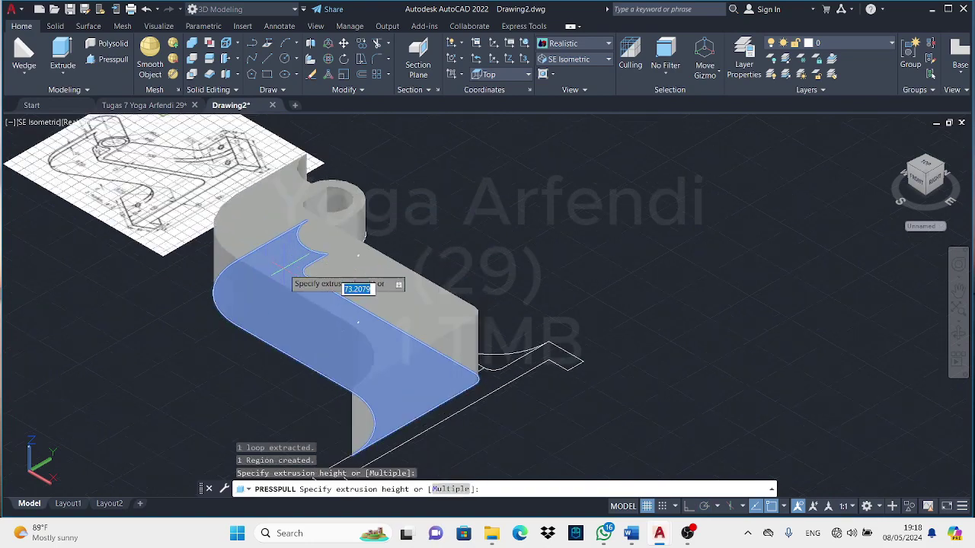
{"action": "middle_click_drag", "start_coordinate": [294, 282], "coordinate": [468, 457]}
{"action": "scroll", "coordinate": [469, 457], "scroll_direction": "down", "scroll_amount": 2}
{"action": "type", "text": "6"}
{"action": "key", "text": "Return"}
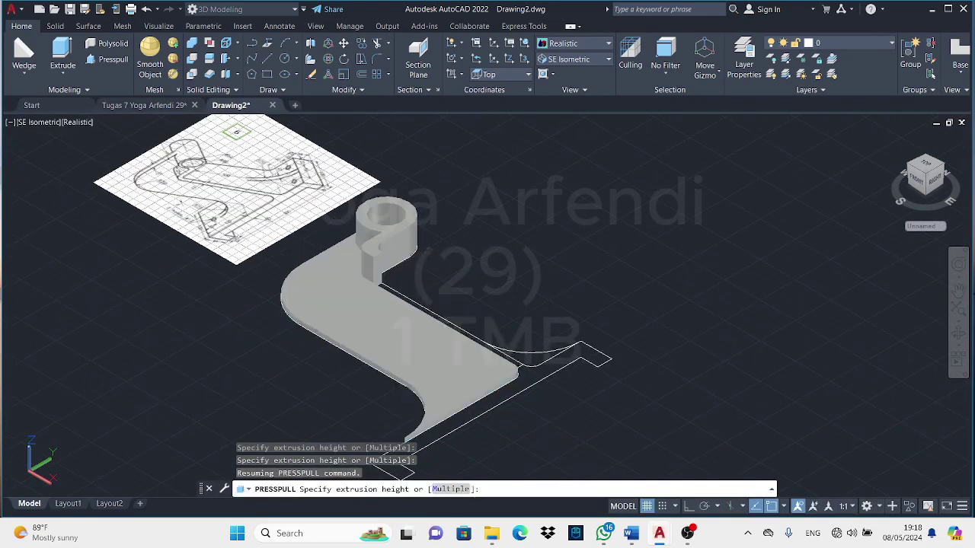
Press-pull the curved area to 6 and the edge strip to 50, then undo these extrusions.
{"action": "left_click", "coordinate": [531, 352]}
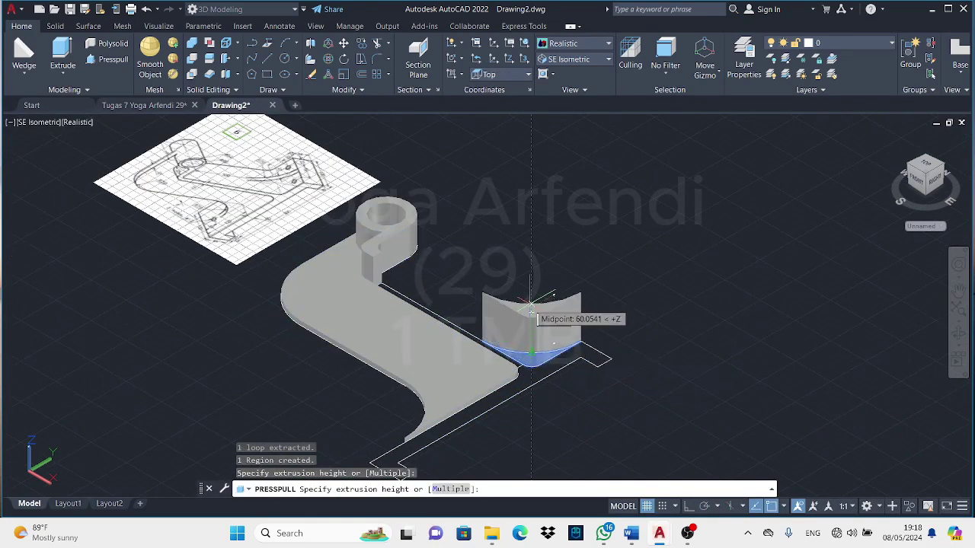
{"action": "type", "text": "6"}
{"action": "key", "text": "Return"}
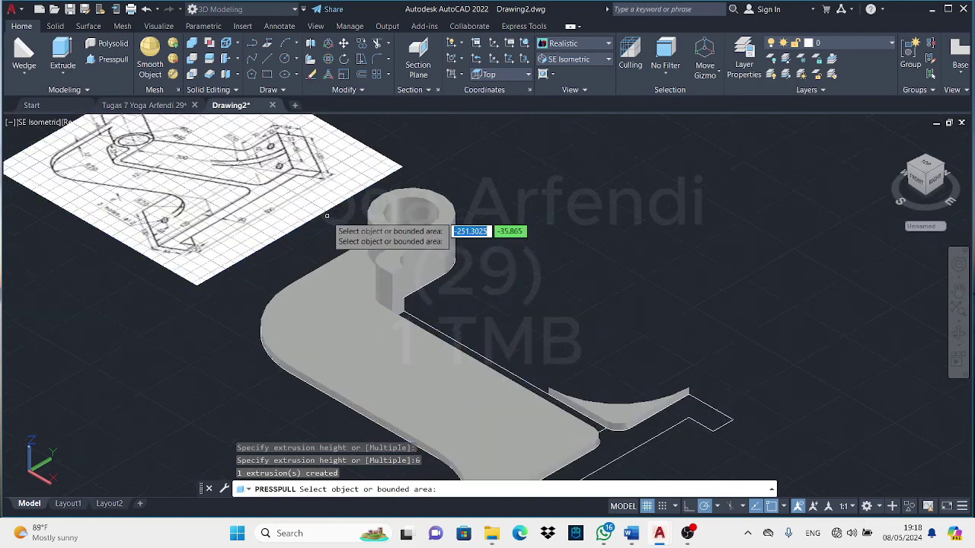
{"action": "scroll", "coordinate": [510, 357], "scroll_direction": "up", "scroll_amount": 2}
{"action": "left_click", "coordinate": [529, 358]}
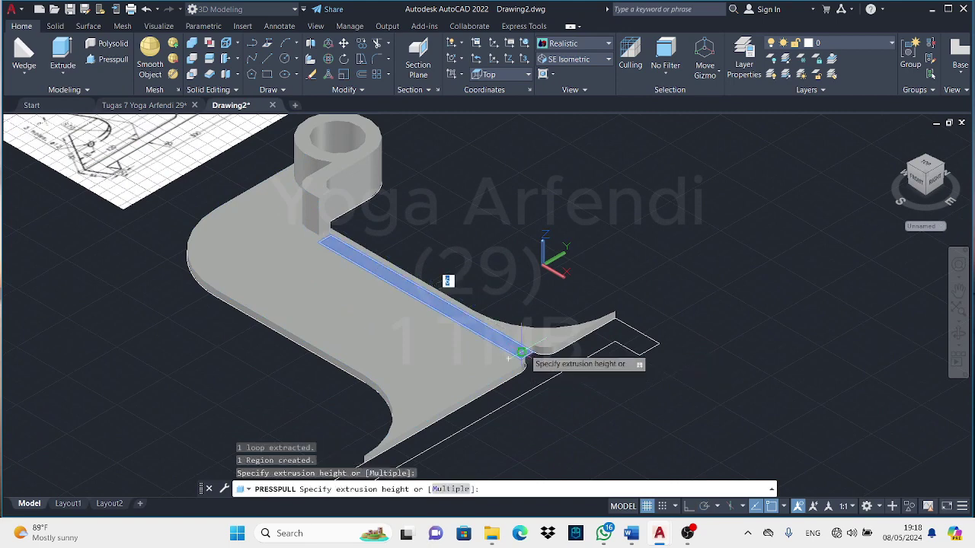
{"action": "type", "text": "50"}
{"action": "key", "text": "Return"}
{"action": "scroll", "coordinate": [542, 380], "scroll_direction": "down", "scroll_amount": 3}
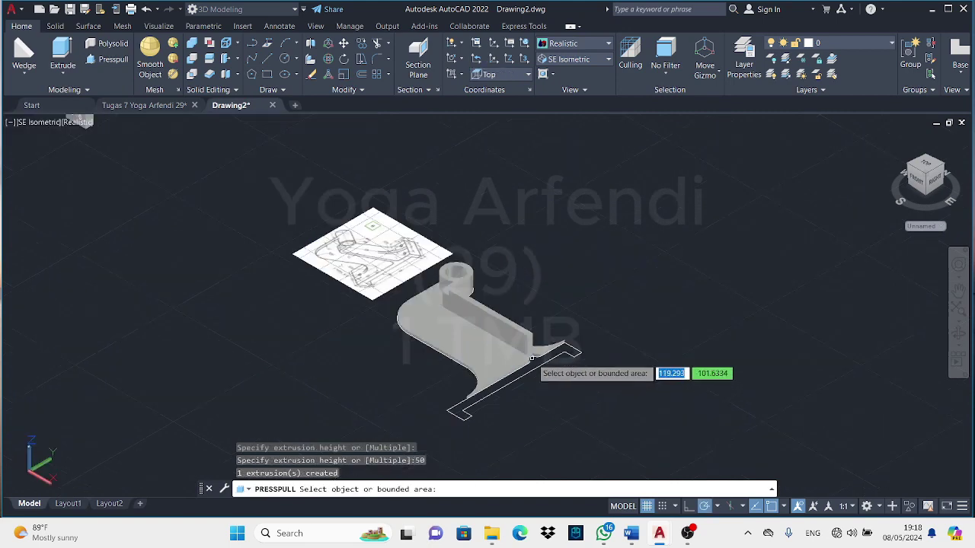
{"action": "key", "text": "ctrl+z"}
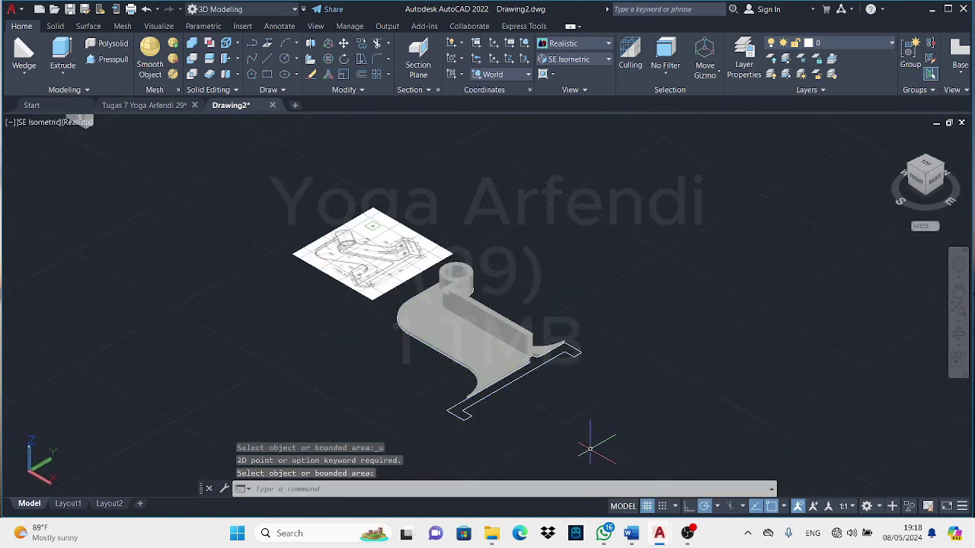
Press-pull the circular boss to 38 high and the S-shaped arm to 6 thick.
{"action": "left_click", "coordinate": [108, 61]}
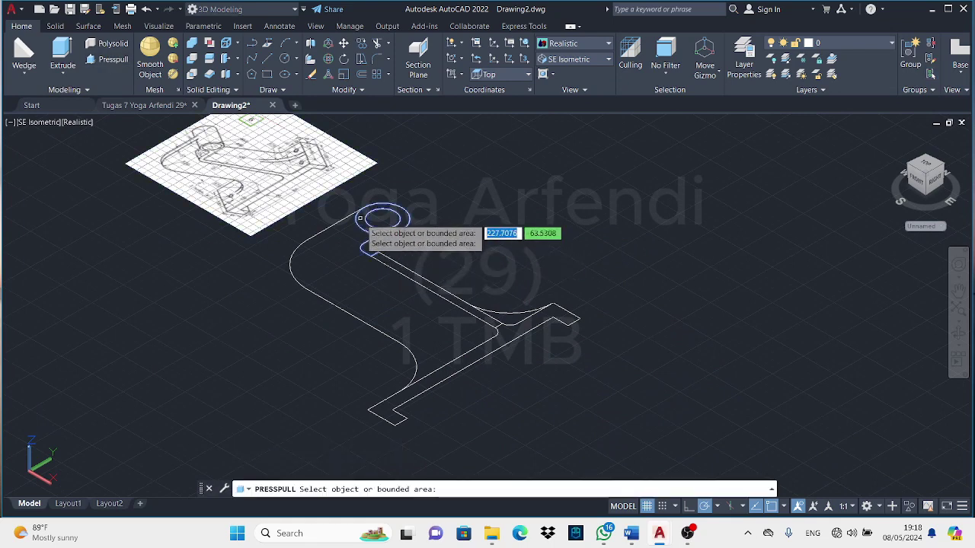
{"action": "left_click", "coordinate": [359, 219]}
{"action": "type", "text": "38"}
{"action": "key", "text": "Return"}
{"action": "left_click", "coordinate": [339, 284]}
{"action": "type", "text": "8"}
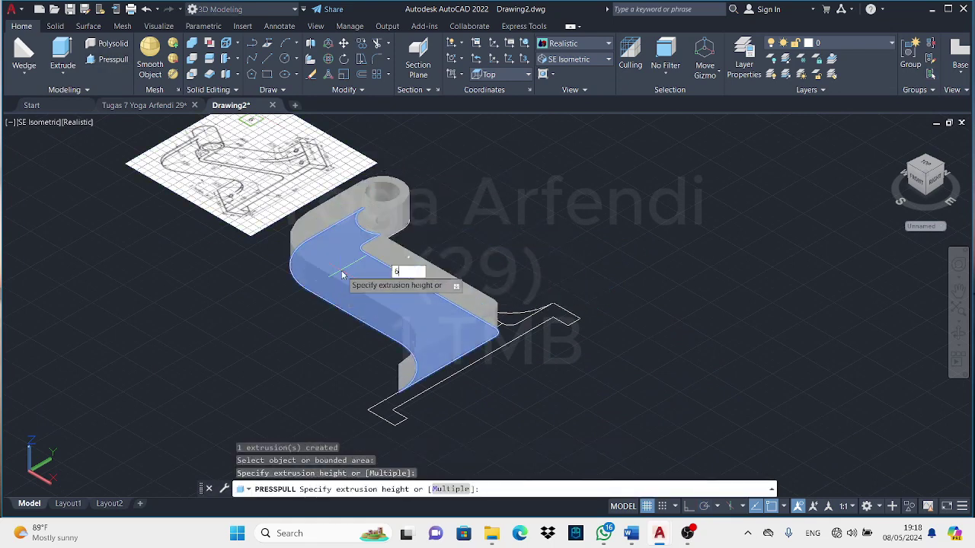
{"action": "type", "text": "6"}
{"action": "key", "text": "Return"}
Press-pull the small arc region to 6 and the L-shaped end block to 50.
{"action": "left_click", "coordinate": [507, 308]}
{"action": "type", "text": "6"}
{"action": "key", "text": "Return"}
{"action": "left_click", "coordinate": [508, 335]}
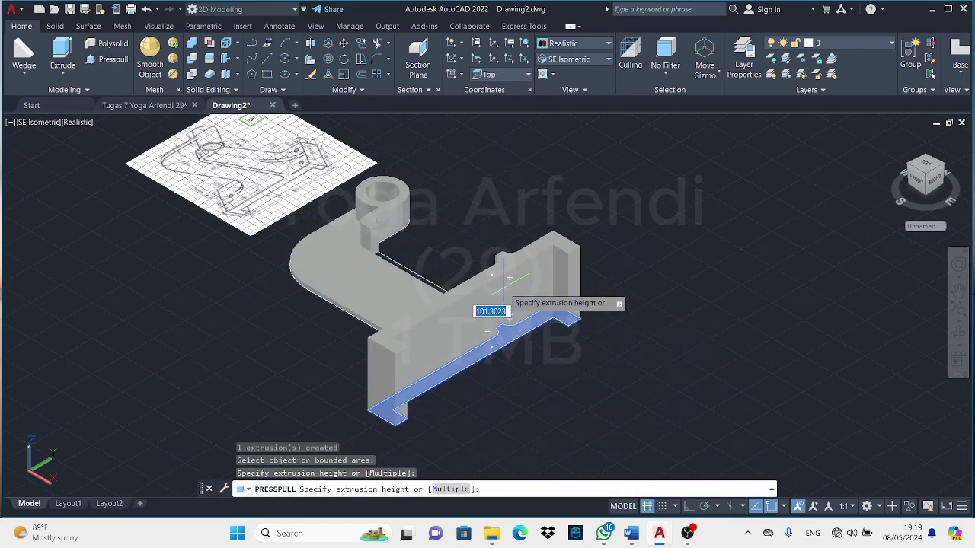
{"action": "type", "text": "50"}
{"action": "key", "text": "Return"}
Orbit the shaded bracket round to view it from the front.
{"action": "left_click", "coordinate": [449, 295]}
{"action": "left_click", "coordinate": [643, 365]}
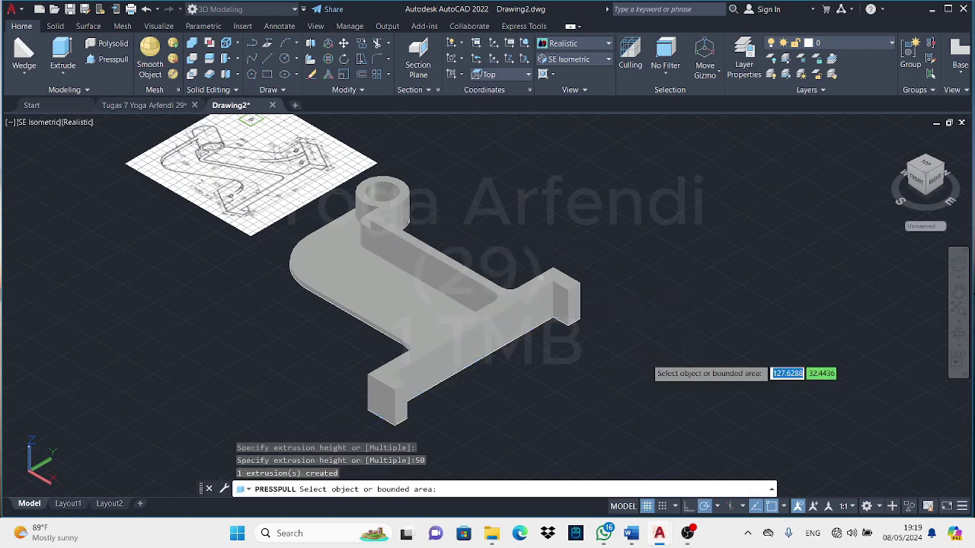
{"action": "middle_click_drag", "start_coordinate": [643, 366], "coordinate": [571, 331], "text": "shift"}
{"action": "left_click_drag", "start_coordinate": [571, 331], "coordinate": [800, 283]}
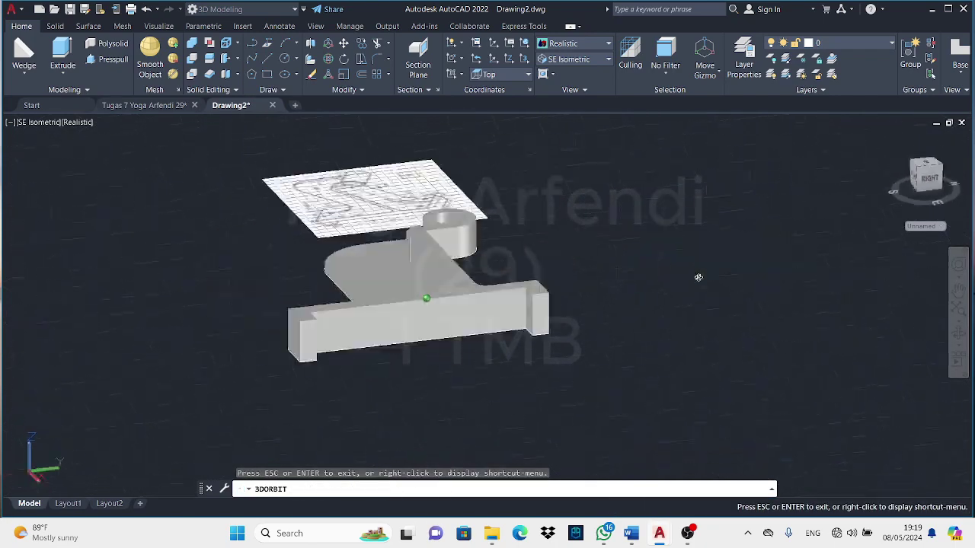
Move the long rectangular block by its corner to a spot above the bracket.
{"action": "left_click", "coordinate": [345, 44]}
{"action": "left_click", "coordinate": [335, 249]}
{"action": "key", "text": "Return"}
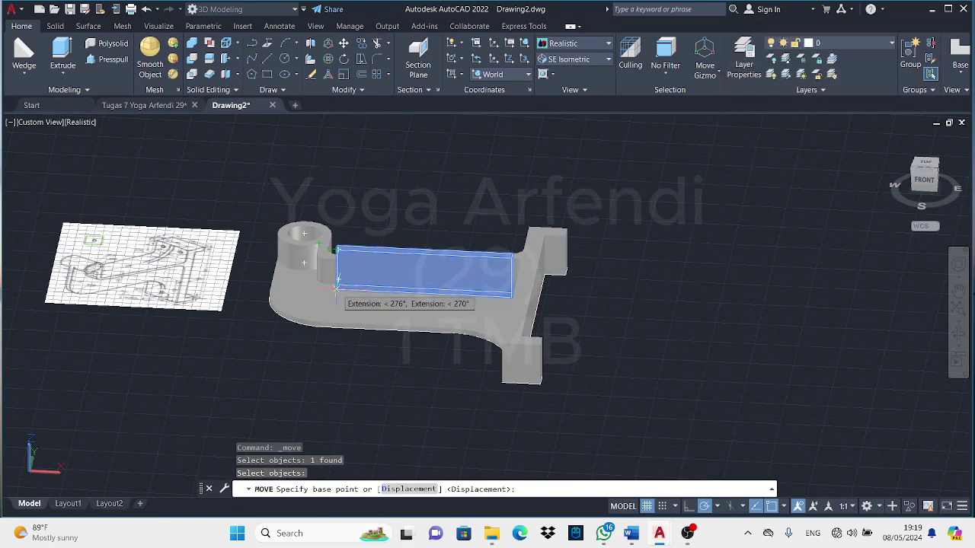
{"action": "scroll", "coordinate": [336, 287], "scroll_direction": "up", "scroll_amount": 2}
{"action": "left_click", "coordinate": [336, 288]}
{"action": "left_click", "coordinate": [377, 171]}
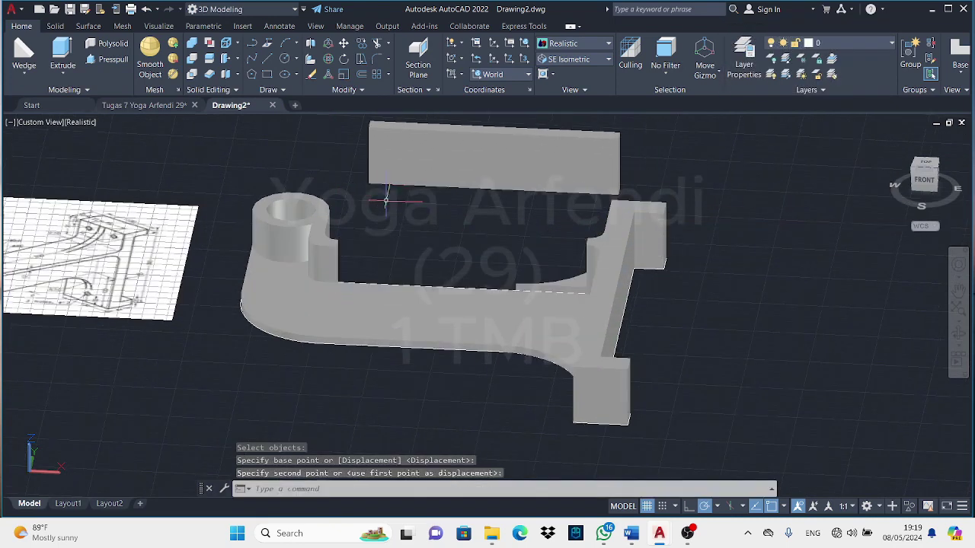
{"action": "middle_click_drag", "start_coordinate": [377, 171], "coordinate": [550, 285], "text": "shift"}
{"action": "scroll", "coordinate": [631, 318], "scroll_direction": "up", "scroll_amount": 2}
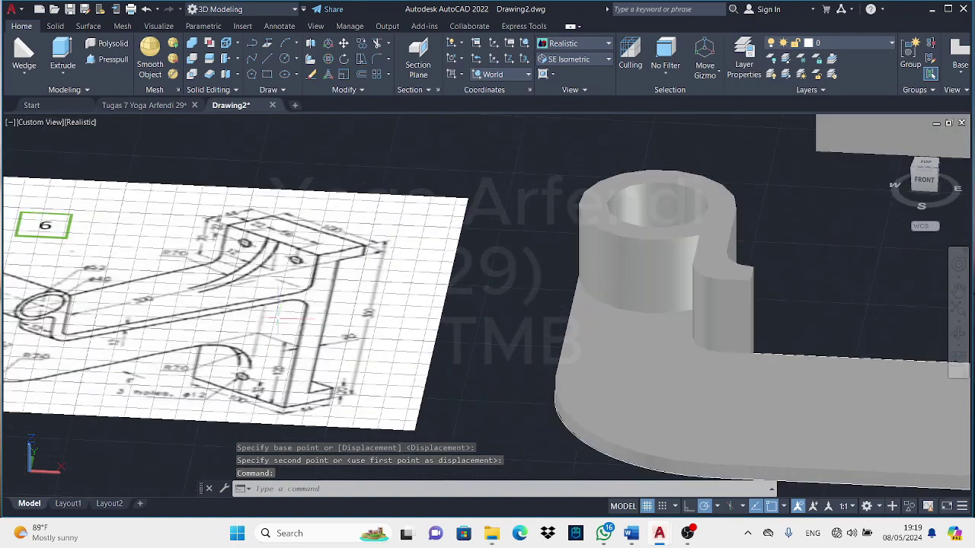
{"action": "scroll", "coordinate": [631, 318], "scroll_direction": "down", "scroll_amount": 3}
{"action": "mouse_move", "coordinate": [632, 317]}
{"action": "middle_mouse_down"}
{"action": "mouse_move", "coordinate": [900, 352]}
{"action": "mouse_move", "coordinate": [492, 395]}
{"action": "mouse_move", "coordinate": [485, 418]}
{"action": "middle_mouse_up"}
{"action": "scroll", "coordinate": [492, 395], "scroll_direction": "up", "scroll_amount": 1}
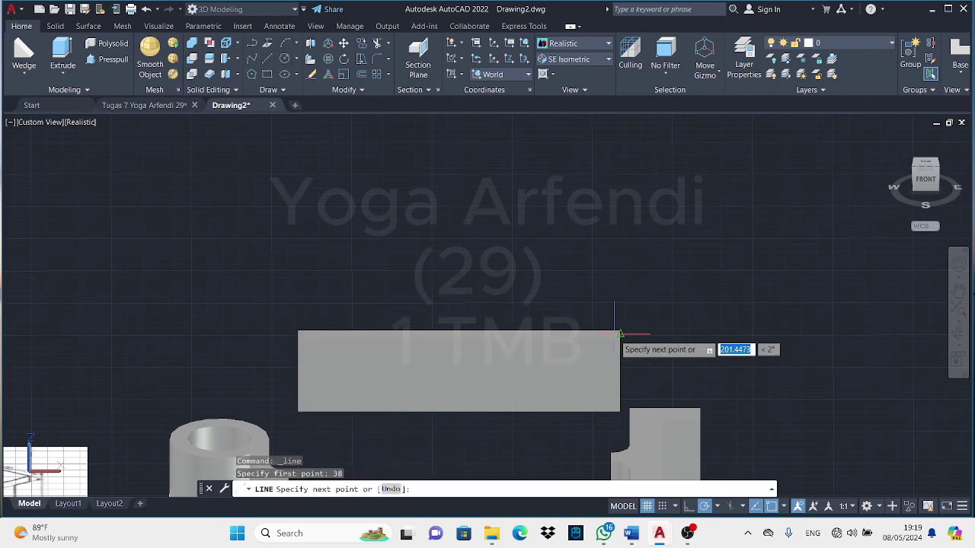
Undo the last line point and switch the visual style to 2D Wireframe.
{"action": "scroll", "coordinate": [620, 333], "scroll_direction": "up", "scroll_amount": 2}
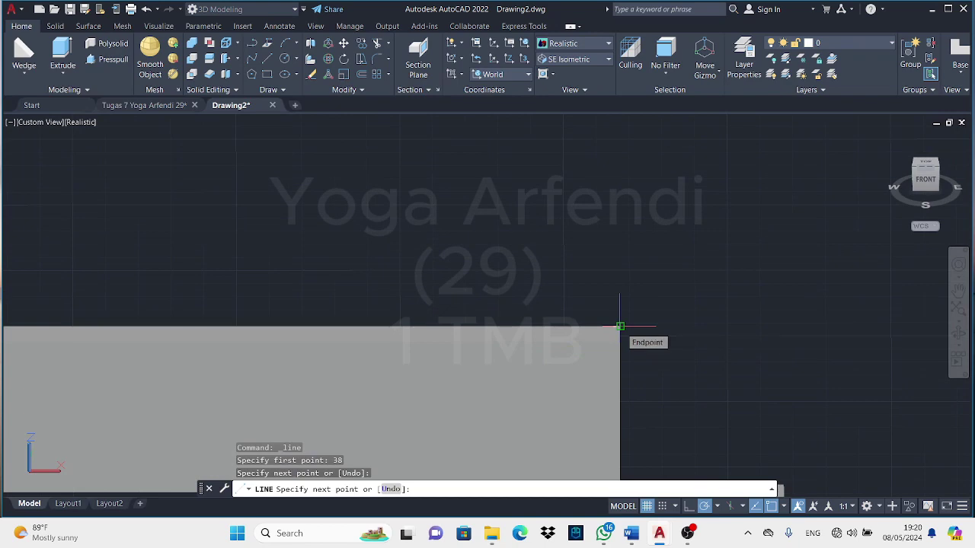
{"action": "scroll", "coordinate": [620, 327], "scroll_direction": "down", "scroll_amount": 2}
{"action": "mouse_move", "coordinate": [945, 349]}
{"action": "middle_mouse_down", "text": "shift"}
{"action": "mouse_move", "coordinate": [696, 327]}
{"action": "mouse_move", "coordinate": [630, 414]}
{"action": "middle_mouse_up", "text": "shift"}
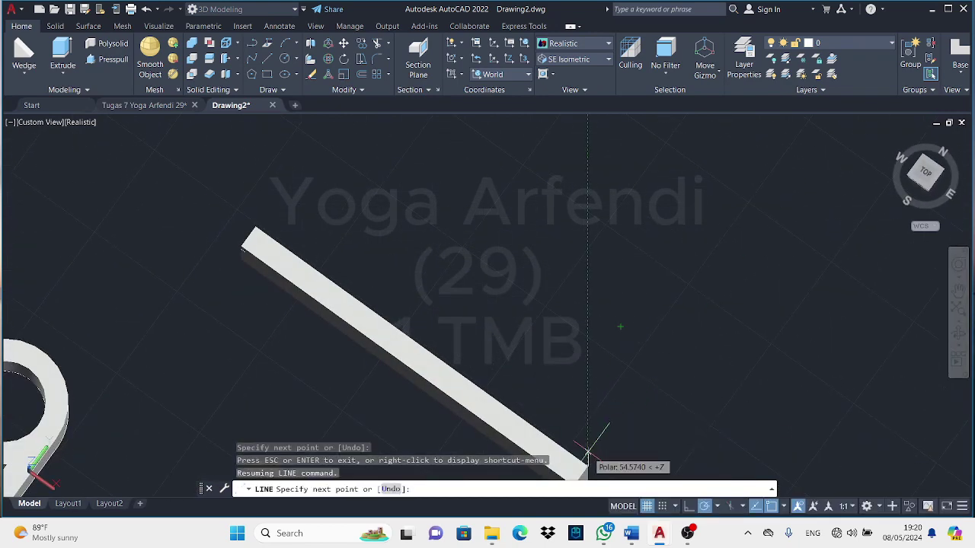
{"action": "key", "text": "ctrl+z"}
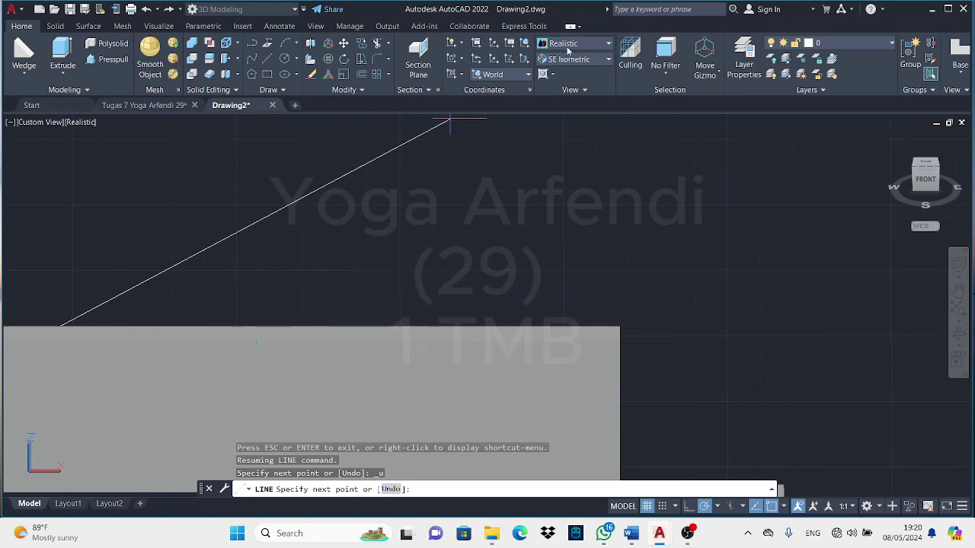
{"action": "left_click", "coordinate": [568, 49]}
{"action": "left_click", "coordinate": [564, 83]}
Finish the sloping line from 38 up the block's left edge to its right edge.
{"action": "key", "text": "Return"}
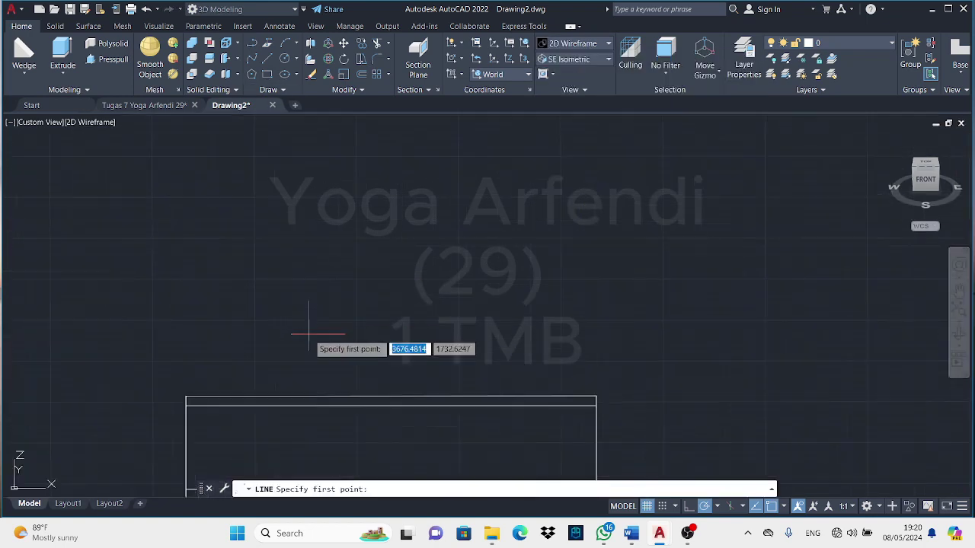
{"action": "middle_click_drag", "start_coordinate": [822, 350], "coordinate": [485, 345], "text": "shift"}
{"action": "right_click", "coordinate": [187, 330]}
{"action": "left_click", "coordinate": [221, 98]}
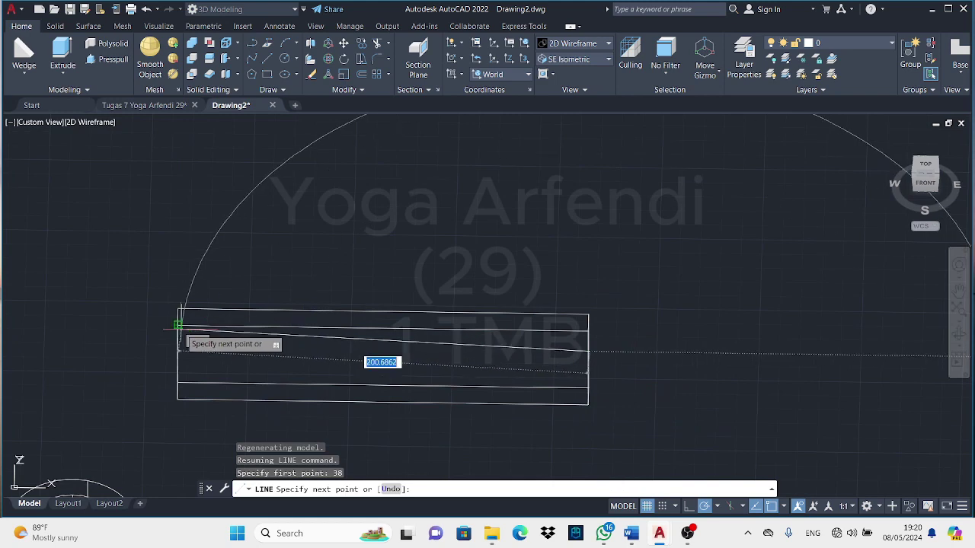
{"action": "key", "text": "Return"}
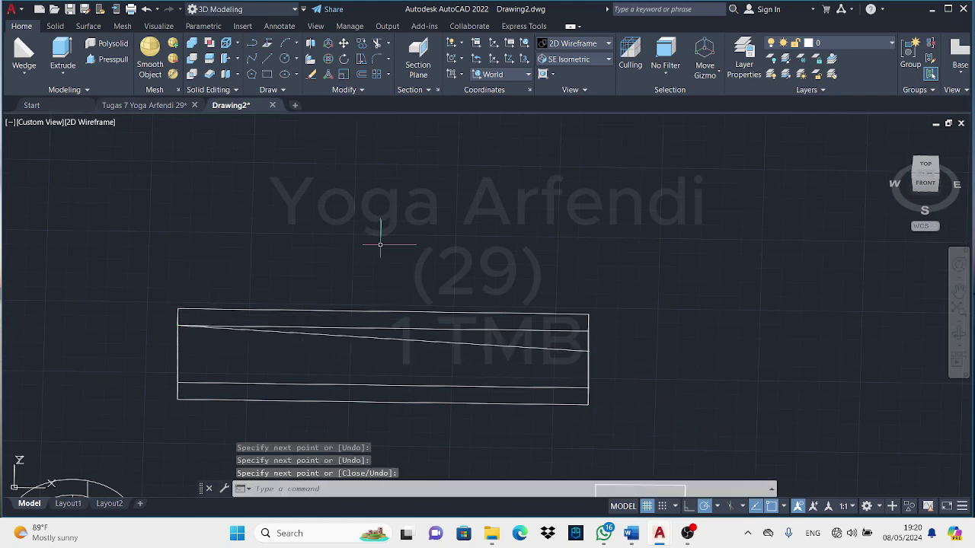
{"action": "left_click", "coordinate": [106, 64]}
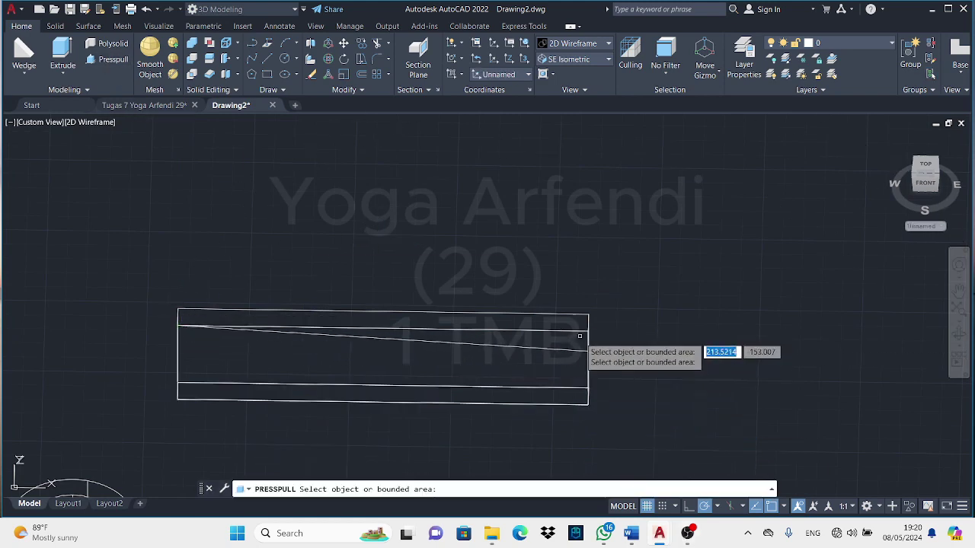
Orbit to the block and try a press-pull on its face, then cancel it.
{"action": "mouse_move", "coordinate": [571, 336]}
{"action": "middle_mouse_down", "text": "shift"}
{"action": "mouse_move", "coordinate": [475, 302]}
{"action": "mouse_move", "coordinate": [385, 326]}
{"action": "middle_mouse_up", "text": "shift"}
{"action": "right_click", "coordinate": [382, 86]}
{"action": "left_click", "coordinate": [413, 94]}
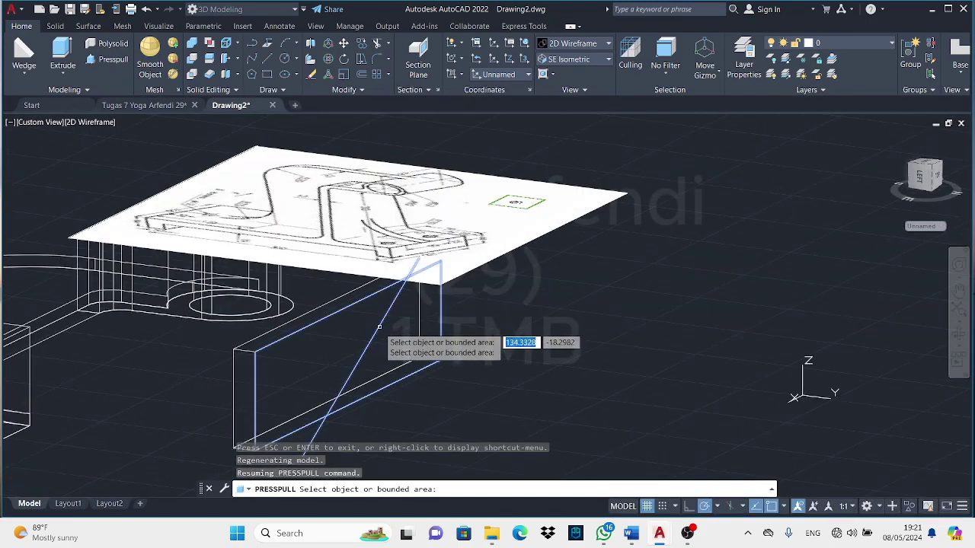
{"action": "left_click", "coordinate": [379, 326]}
{"action": "key", "text": "Escape"}
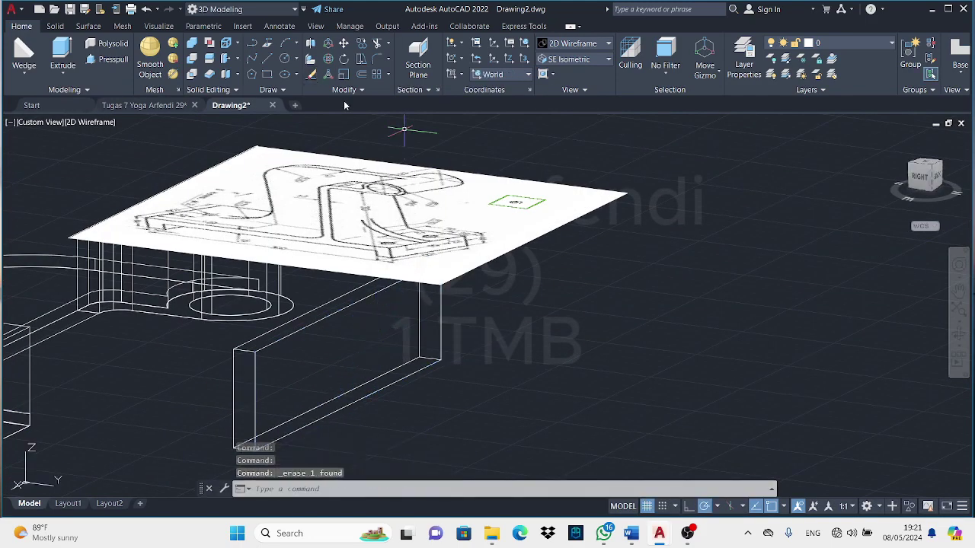
Draw closing lines on the block's end to bound the wedge area.
{"action": "left_click", "coordinate": [253, 61]}
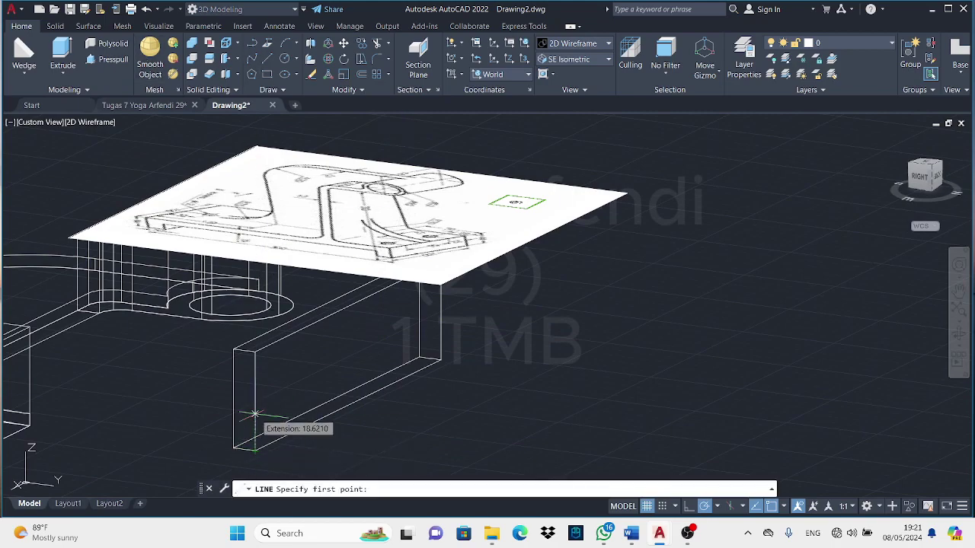
{"action": "type", "text": "38"}
{"action": "mouse_move", "coordinate": [393, 308]}
{"action": "middle_mouse_down", "text": "shift"}
{"action": "mouse_move", "coordinate": [687, 332]}
{"action": "mouse_move", "coordinate": [125, 150]}
{"action": "middle_mouse_up", "text": "shift"}
{"action": "right_click", "coordinate": [125, 150]}
{"action": "left_click", "coordinate": [148, 157]}
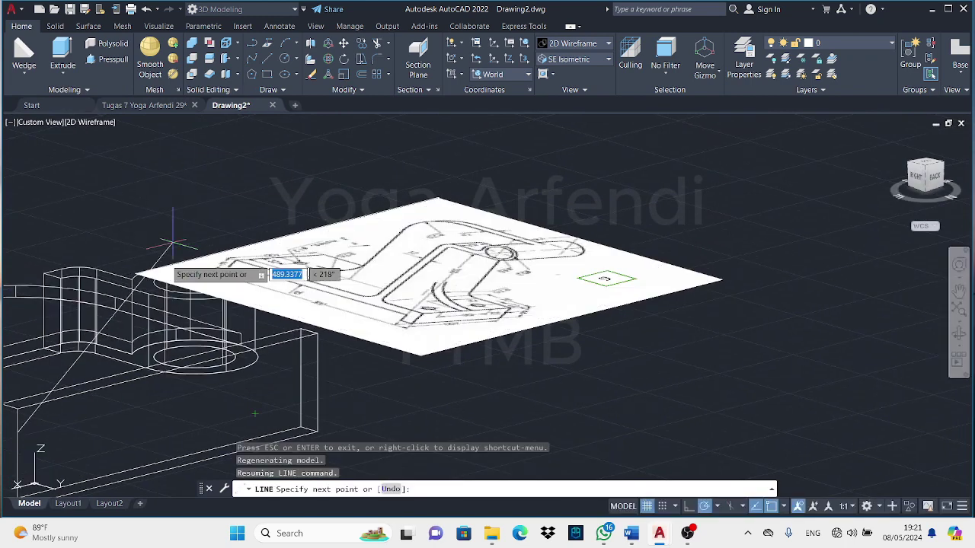
{"action": "left_click", "coordinate": [317, 334]}
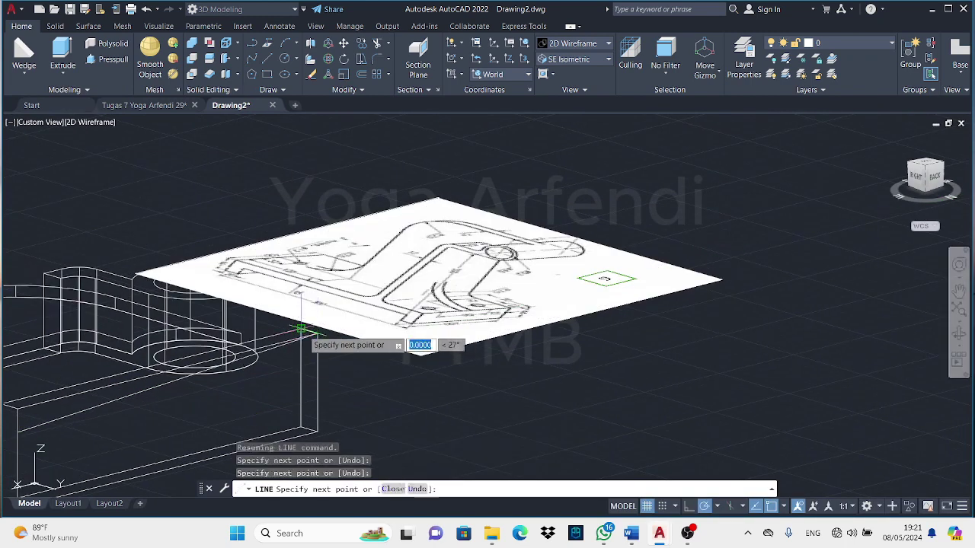
{"action": "key", "text": "Escape"}
{"action": "left_click", "coordinate": [108, 58]}
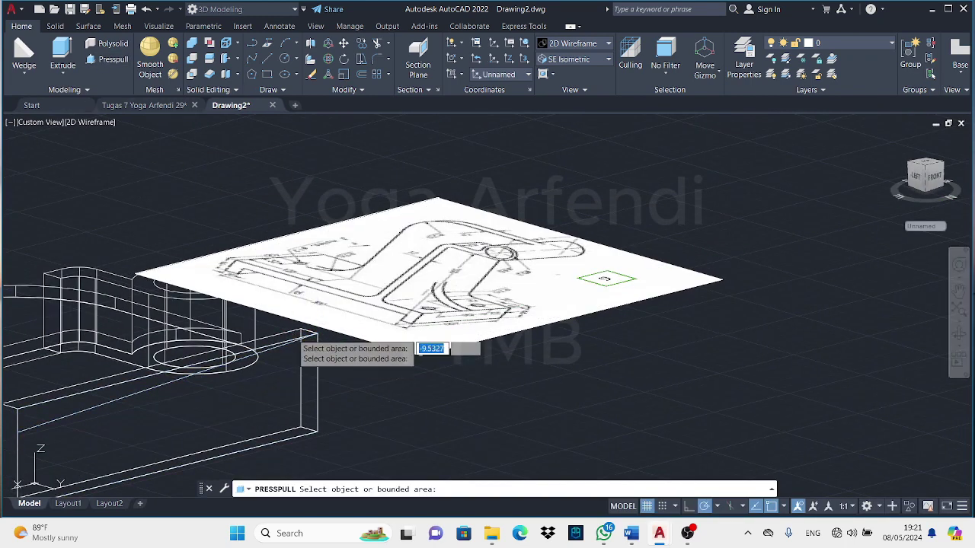
{"action": "key", "text": "Return"}
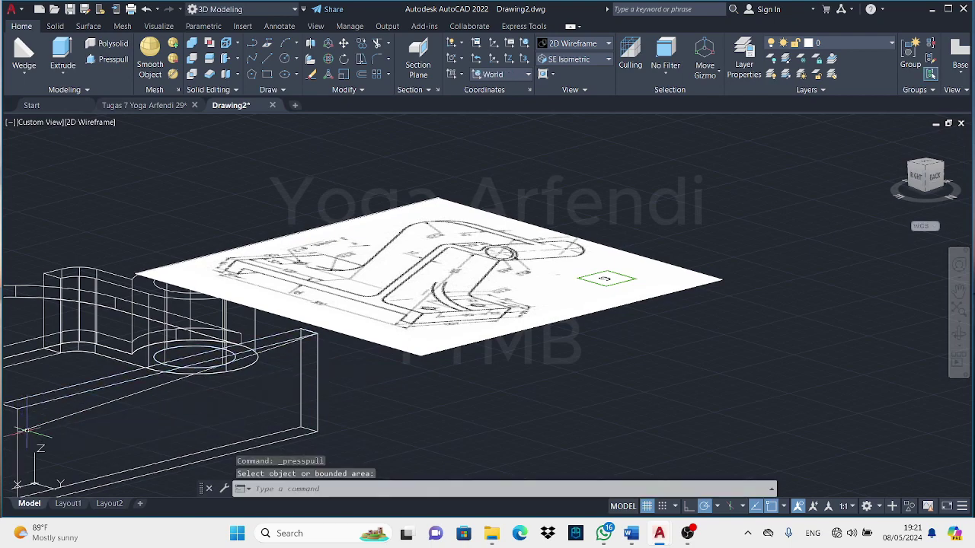
{"action": "middle_click_drag", "start_coordinate": [26, 431], "coordinate": [751, 371], "text": "shift"}
{"action": "left_click", "coordinate": [267, 61]}
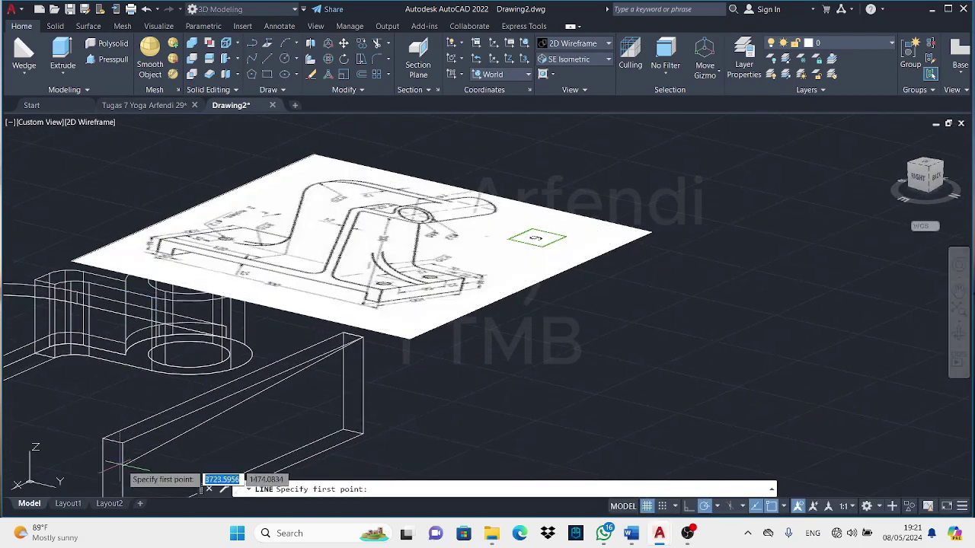
{"action": "left_click", "coordinate": [101, 462]}
{"action": "key", "text": "Return"}
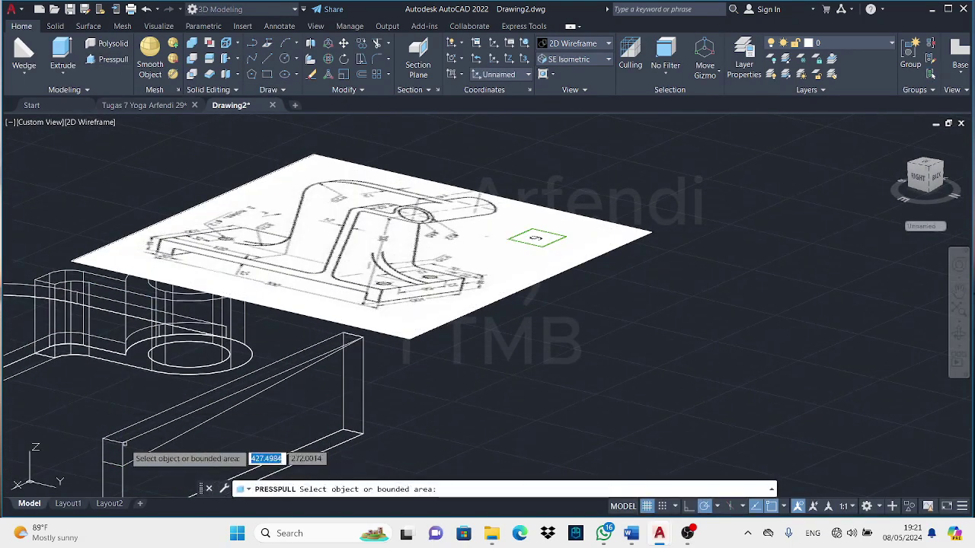
Press-pull the wedge area away, leaving a tapered slab with a slanted top edge.
{"action": "left_click", "coordinate": [131, 459]}
{"action": "left_click", "coordinate": [686, 423]}
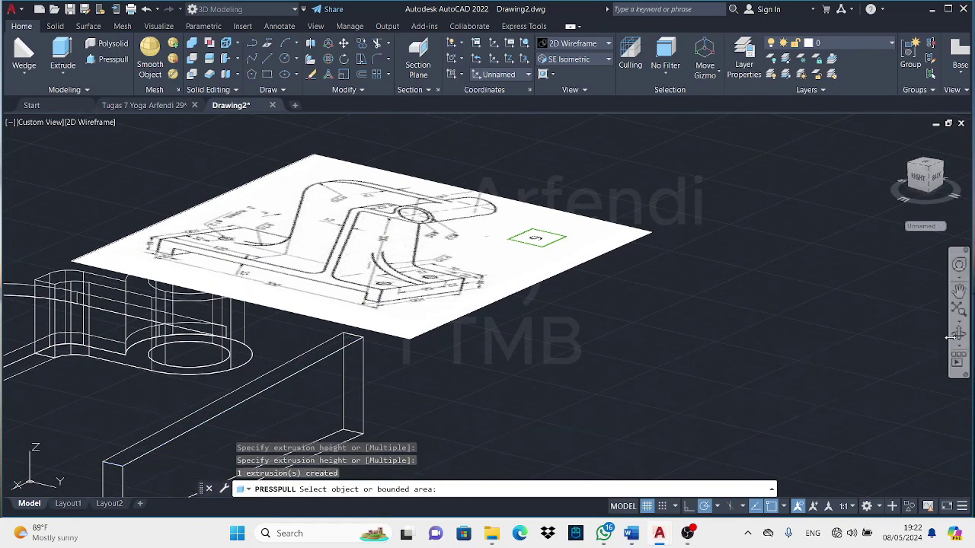
{"action": "mouse_move", "coordinate": [716, 404]}
{"action": "middle_mouse_down", "text": "shift"}
{"action": "mouse_move", "coordinate": [717, 346]}
{"action": "mouse_move", "coordinate": [655, 289]}
{"action": "middle_mouse_up", "text": "shift"}
{"action": "left_click", "coordinate": [575, 43]}
Return to Realistic shading and 3D-rotate the tapered slab into alignment.
{"action": "left_click", "coordinate": [724, 73]}
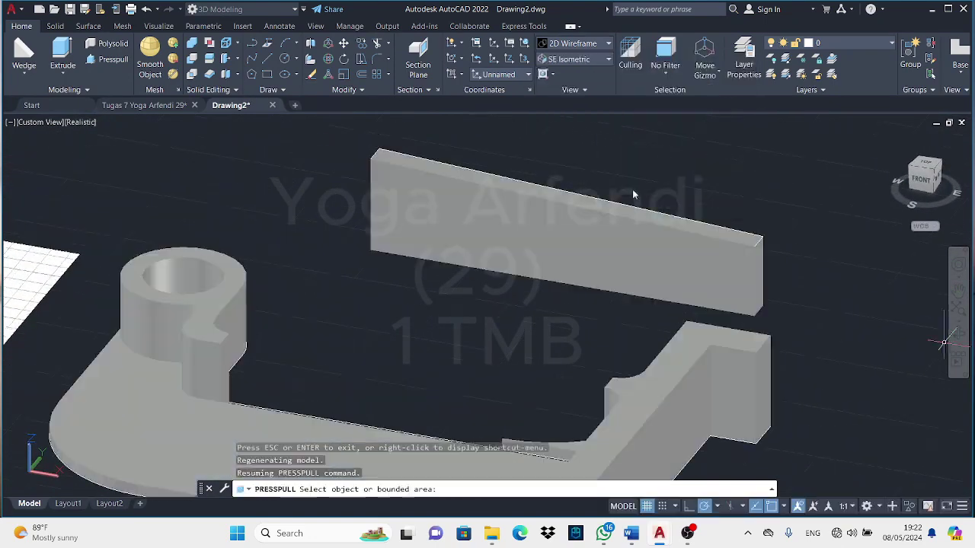
{"action": "key", "text": "Escape"}
{"action": "left_click", "coordinate": [328, 59]}
{"action": "left_click", "coordinate": [563, 251]}
{"action": "right_click", "coordinate": [561, 255]}
{"action": "left_click", "coordinate": [579, 263]}
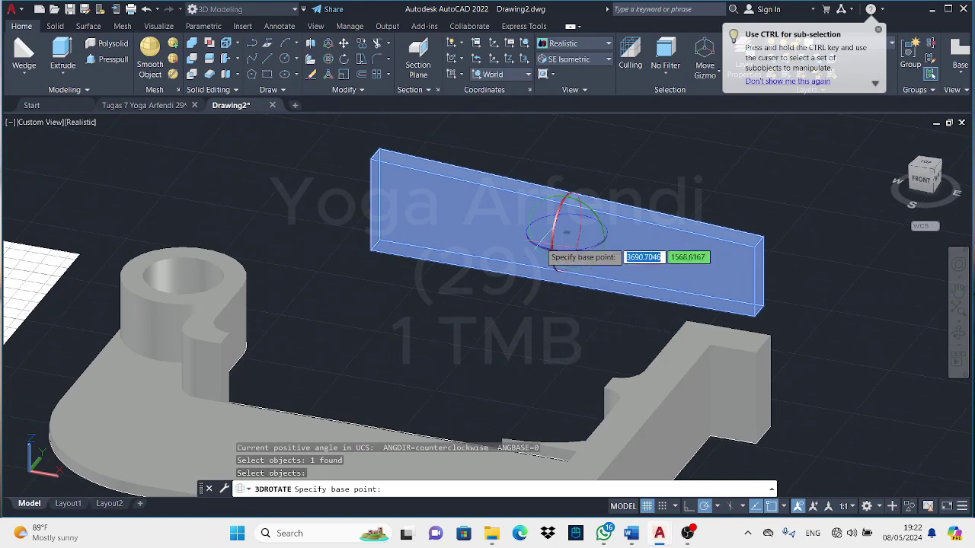
{"action": "left_click", "coordinate": [568, 229]}
{"action": "left_click", "coordinate": [525, 230]}
Move the slab by its corner down onto the bracket's base and orbit to check.
{"action": "left_click", "coordinate": [344, 44]}
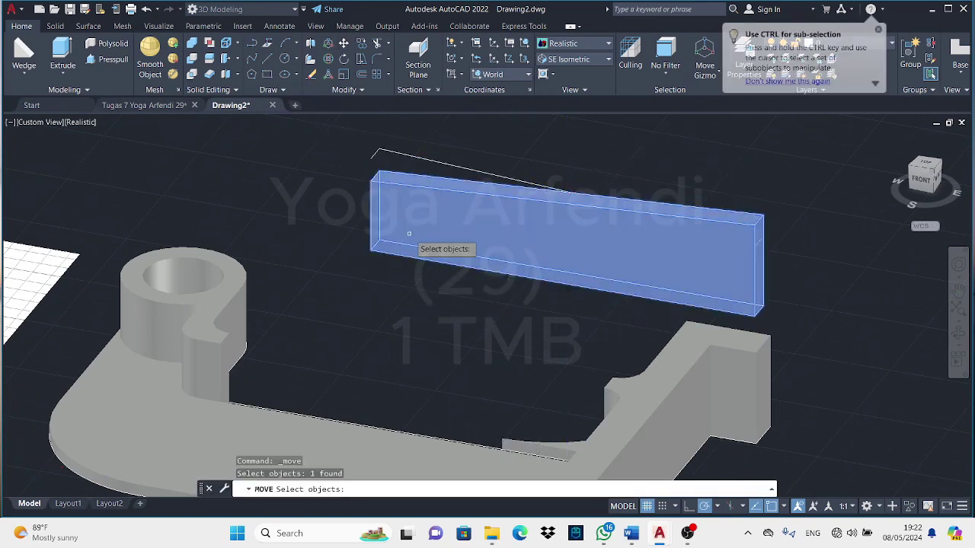
{"action": "left_click", "coordinate": [442, 245]}
{"action": "key", "text": "Return"}
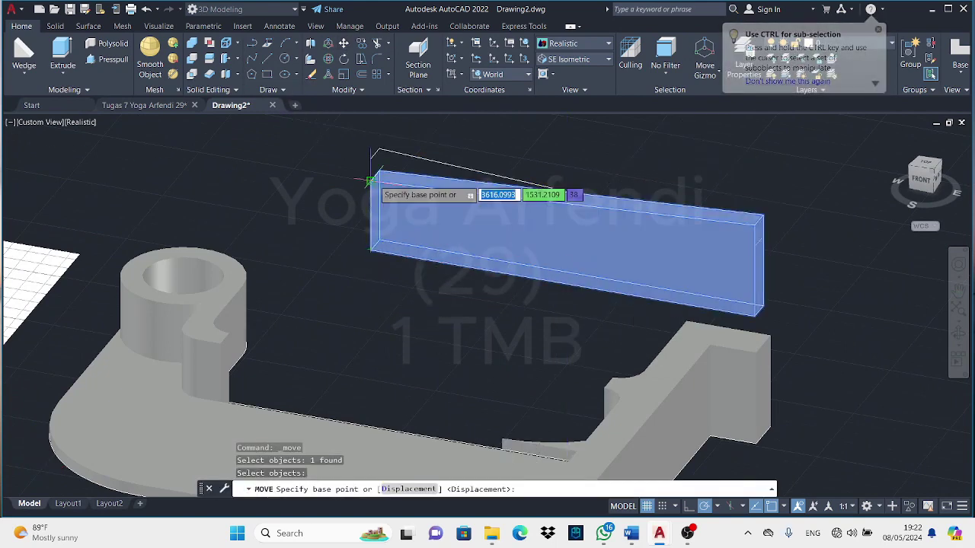
{"action": "left_click", "coordinate": [371, 183]}
{"action": "left_click", "coordinate": [229, 332]}
{"action": "key", "text": "Return"}
{"action": "key", "text": "Escape"}
{"action": "mouse_move", "coordinate": [485, 315]}
{"action": "middle_mouse_down", "text": "shift"}
{"action": "mouse_move", "coordinate": [644, 312]}
{"action": "mouse_move", "coordinate": [658, 402]}
{"action": "mouse_move", "coordinate": [544, 218]}
{"action": "middle_mouse_up", "text": "shift"}
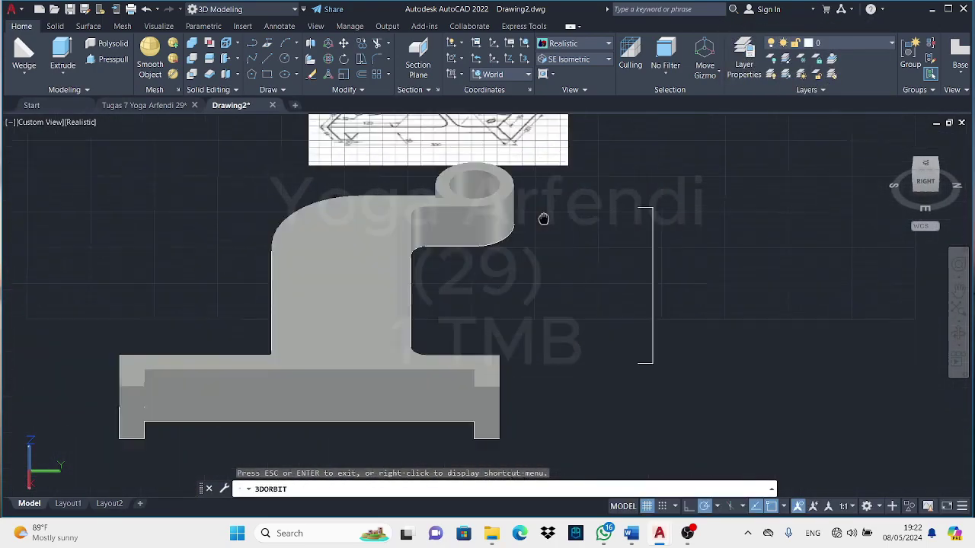
{"action": "left_click", "coordinate": [936, 193]}
{"action": "scroll", "coordinate": [609, 381], "scroll_direction": "up", "scroll_amount": 4}
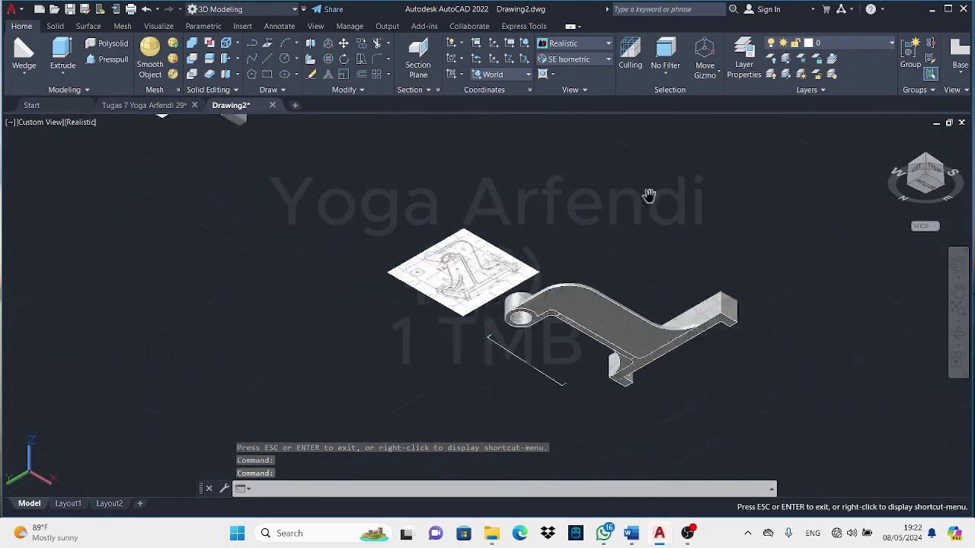
{"action": "scroll", "coordinate": [619, 292], "scroll_direction": "up", "scroll_amount": 3}
{"action": "left_click", "coordinate": [104, 60]}
{"action": "middle_click_drag", "start_coordinate": [402, 344], "coordinate": [361, 272]}
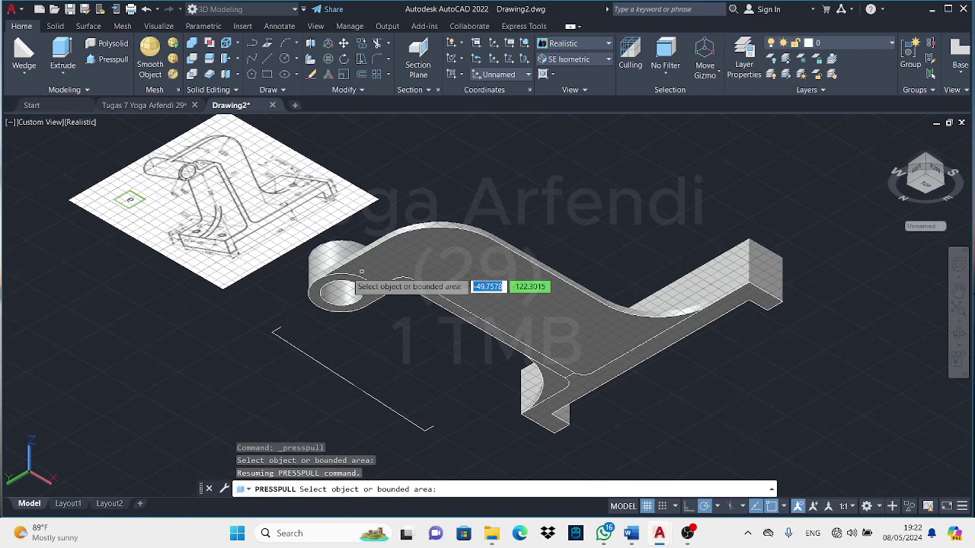
{"action": "left_click", "coordinate": [318, 279]}
{"action": "key", "text": "Return"}
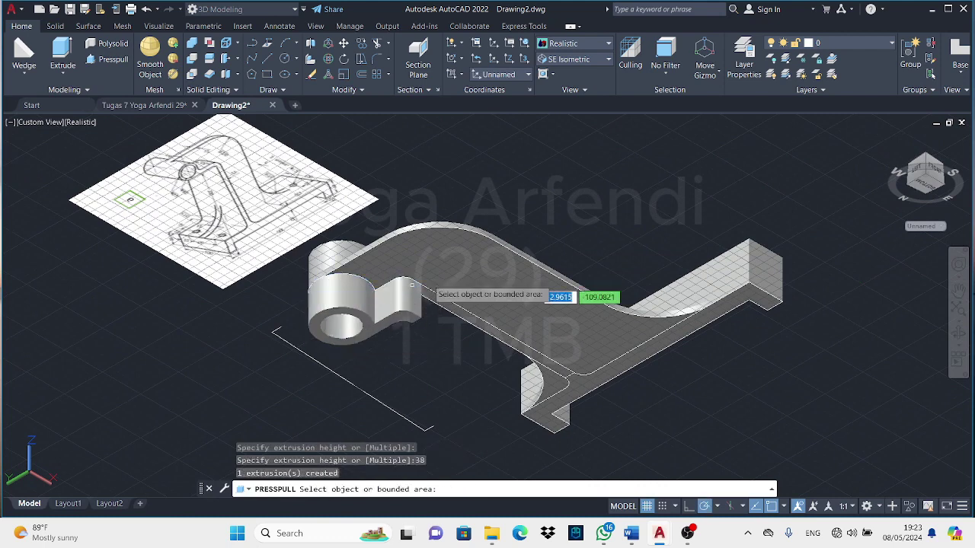
{"action": "left_click", "coordinate": [461, 268]}
{"action": "type", "text": "u"}
{"action": "key", "text": "Return"}
{"action": "key", "text": "Escape"}
{"action": "key", "text": "ctrl+z"}
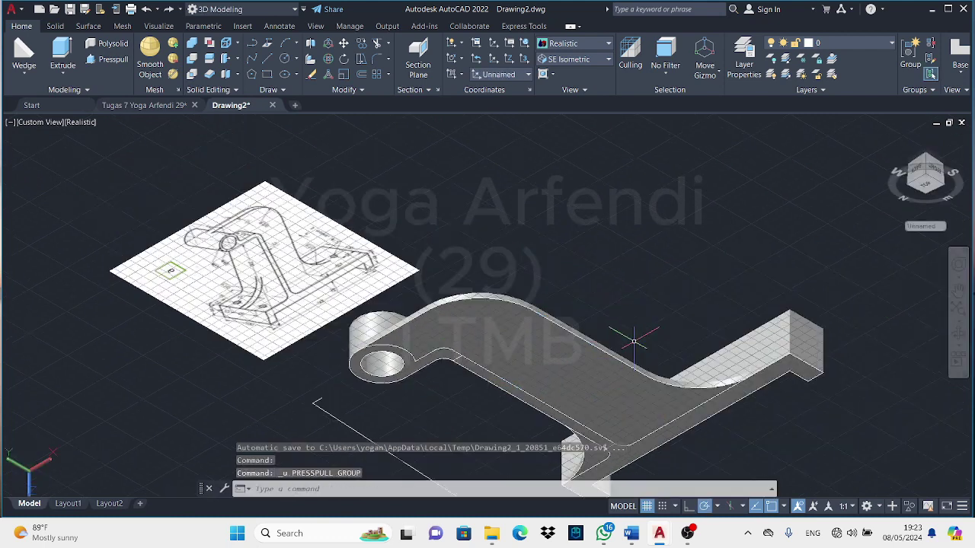
{"action": "left_click", "coordinate": [920, 211]}
{"action": "left_click", "coordinate": [575, 58]}
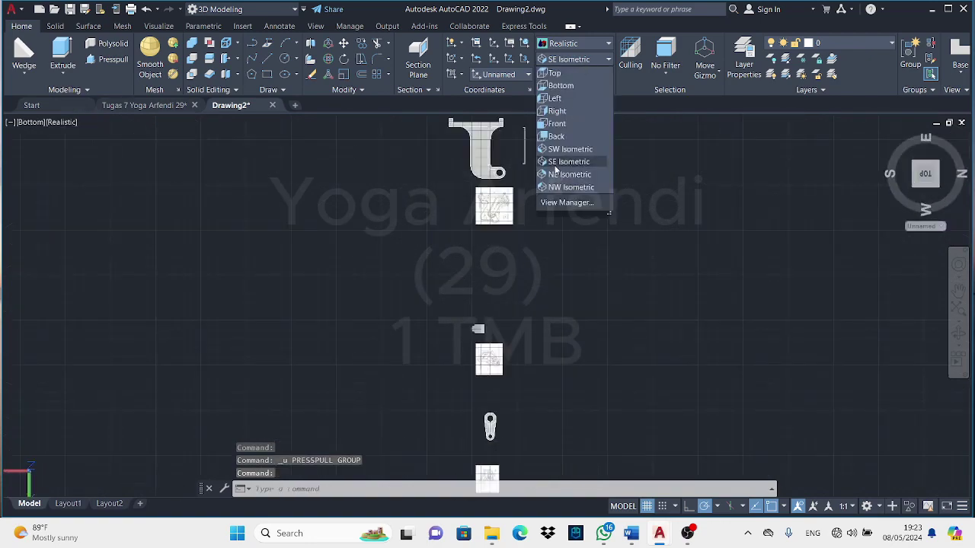
{"action": "left_click", "coordinate": [576, 159]}
{"action": "scroll", "coordinate": [734, 484], "scroll_direction": "up", "scroll_amount": 3}
{"action": "middle_click_drag", "start_coordinate": [533, 304], "coordinate": [307, 146], "text": "shift"}
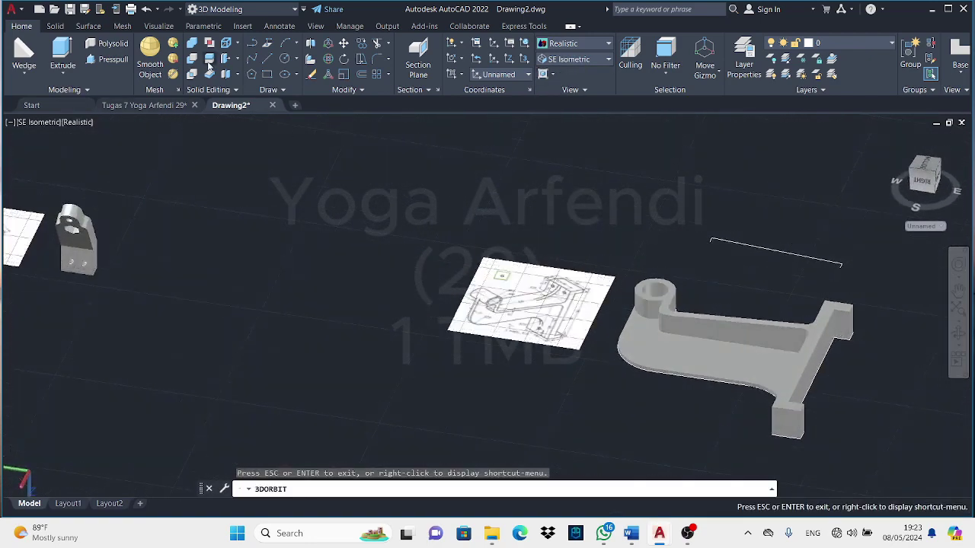
{"action": "left_click", "coordinate": [312, 43]}
{"action": "left_click", "coordinate": [621, 253]}
{"action": "left_click", "coordinate": [882, 457]}
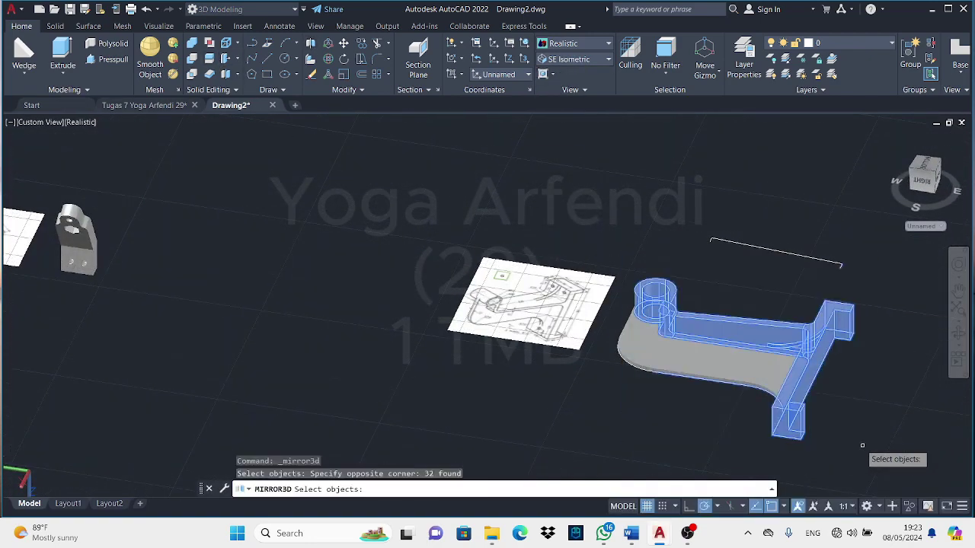
{"action": "left_click", "coordinate": [588, 224]}
{"action": "left_click", "coordinate": [916, 359]}
{"action": "key", "text": "Return"}
{"action": "middle_click_drag", "start_coordinate": [855, 307], "coordinate": [685, 281], "text": "shift"}
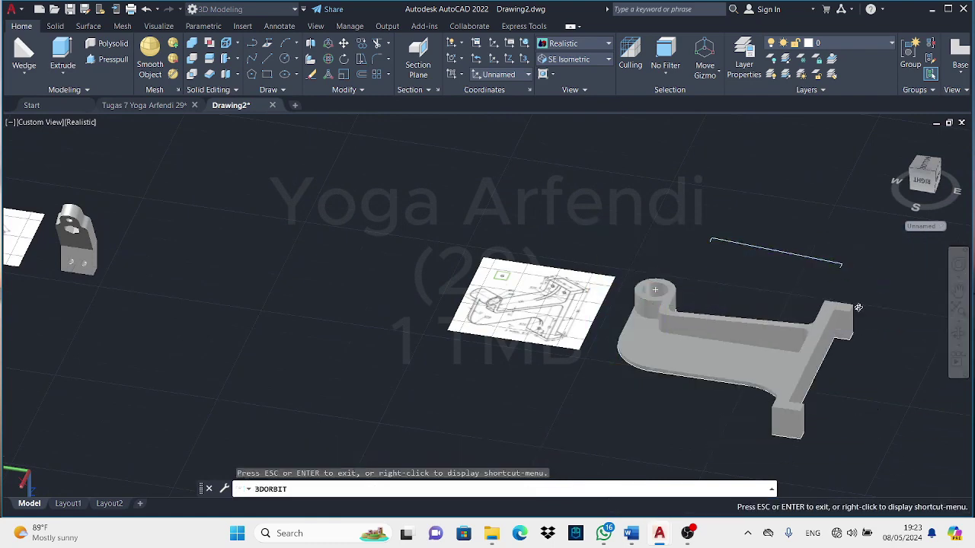
{"action": "right_click", "coordinate": [685, 281]}
{"action": "left_click", "coordinate": [696, 279]}
{"action": "left_click", "coordinate": [731, 286]}
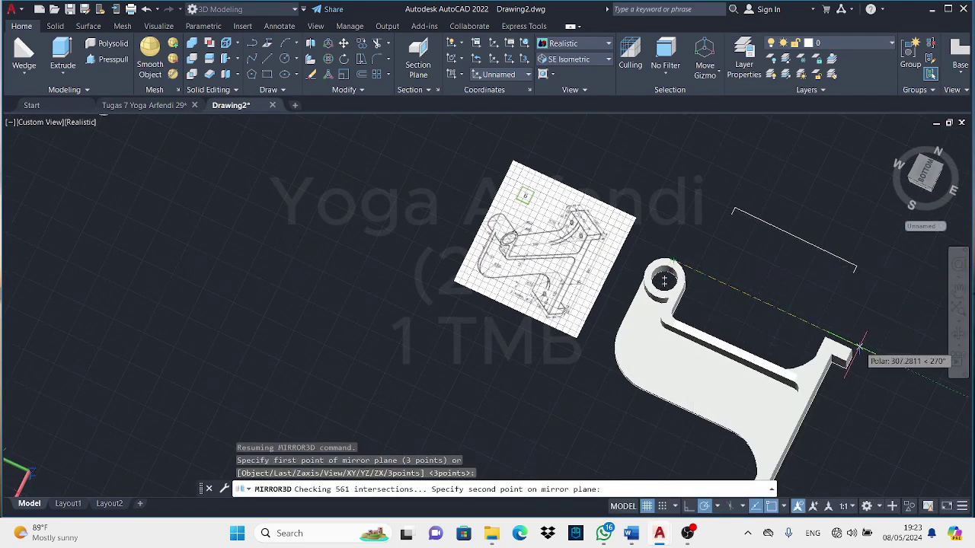
{"action": "left_click", "coordinate": [851, 358]}
{"action": "middle_click_drag", "start_coordinate": [851, 358], "coordinate": [876, 199]}
{"action": "left_click", "coordinate": [778, 390]}
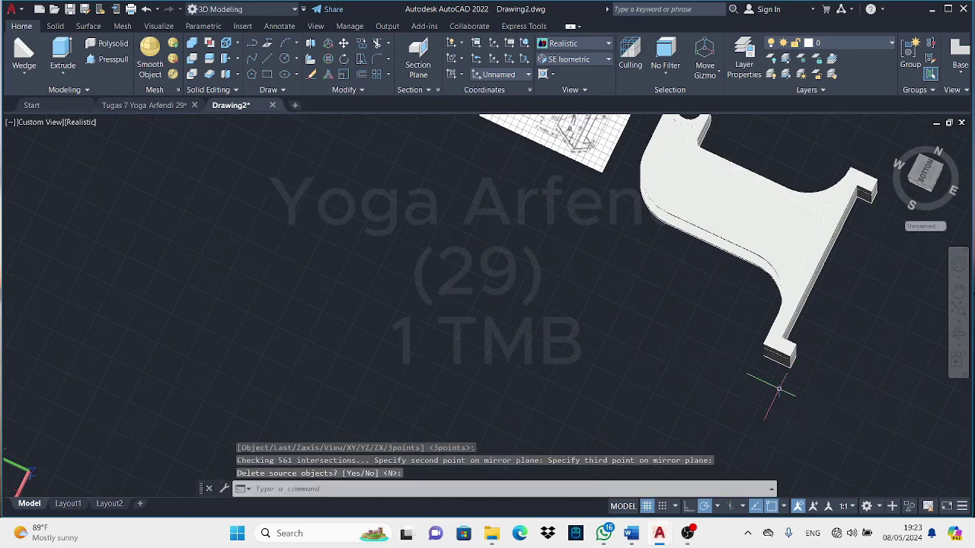
{"action": "key", "text": "Return"}
{"action": "key", "text": "Return"}
{"action": "left_click", "coordinate": [622, 235]}
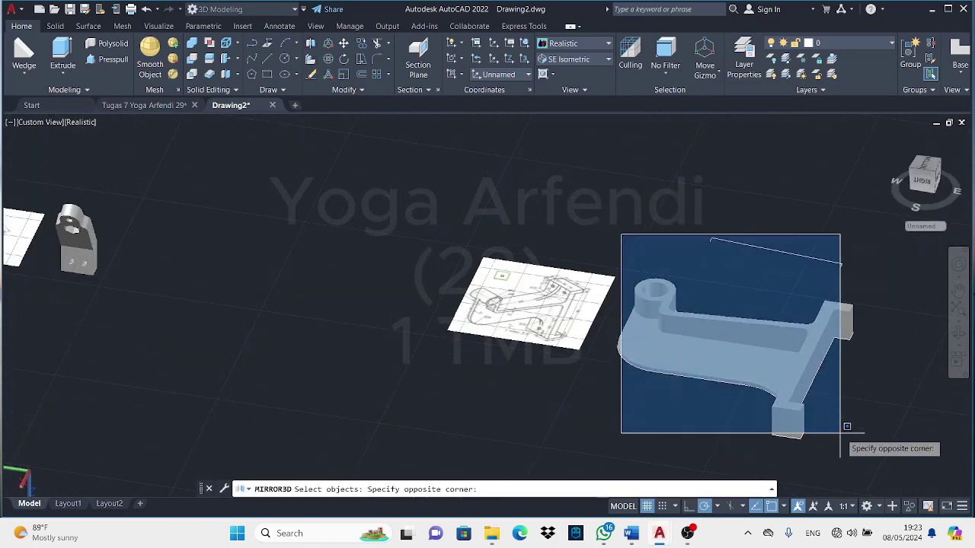
{"action": "left_click", "coordinate": [840, 424]}
{"action": "left_click_drag", "start_coordinate": [599, 225], "coordinate": [914, 417]}
{"action": "key", "text": "Return"}
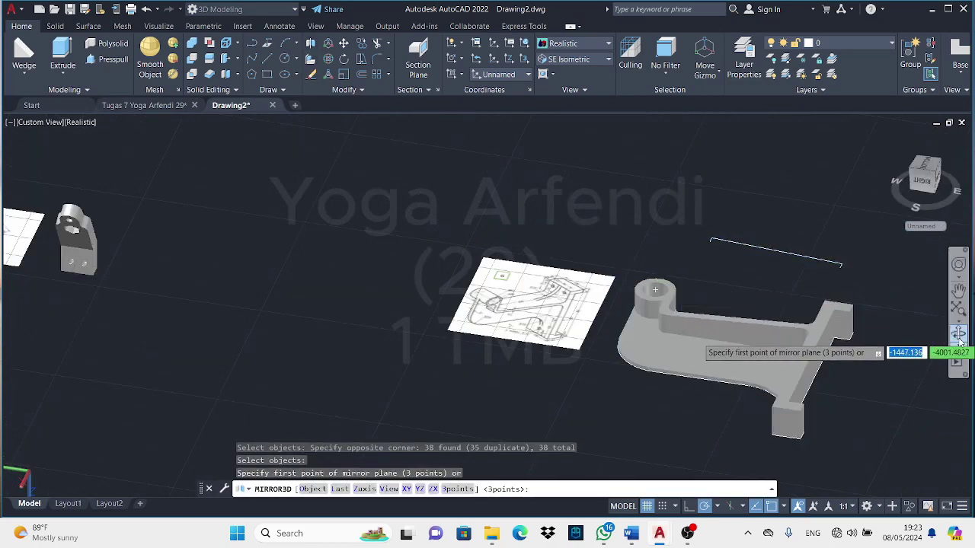
{"action": "mouse_move", "coordinate": [769, 348]}
{"action": "middle_mouse_down", "text": "shift"}
{"action": "mouse_move", "coordinate": [796, 367]}
{"action": "mouse_move", "coordinate": [759, 266]}
{"action": "middle_mouse_up", "text": "shift"}
{"action": "right_click", "coordinate": [699, 228]}
{"action": "left_click", "coordinate": [708, 238]}
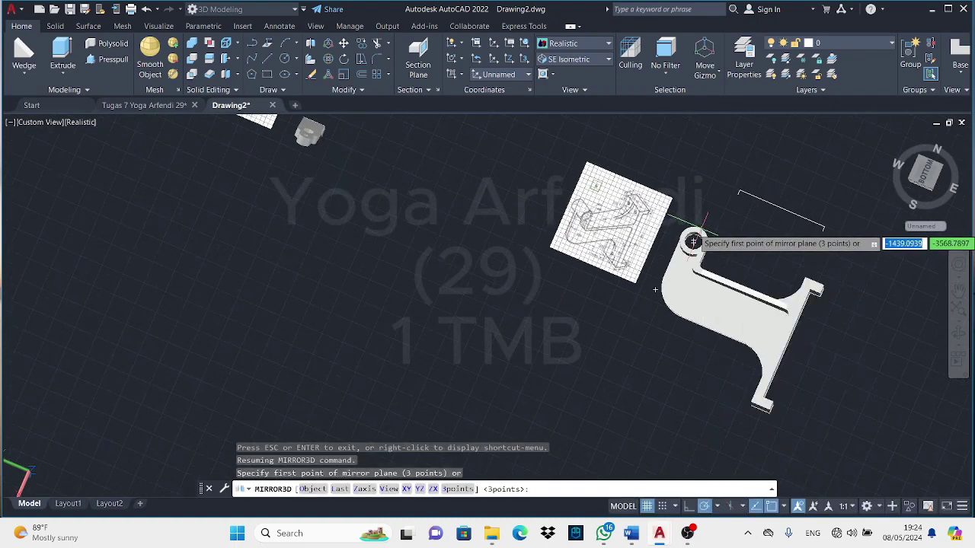
{"action": "scroll", "coordinate": [693, 242], "scroll_direction": "up", "scroll_amount": 2}
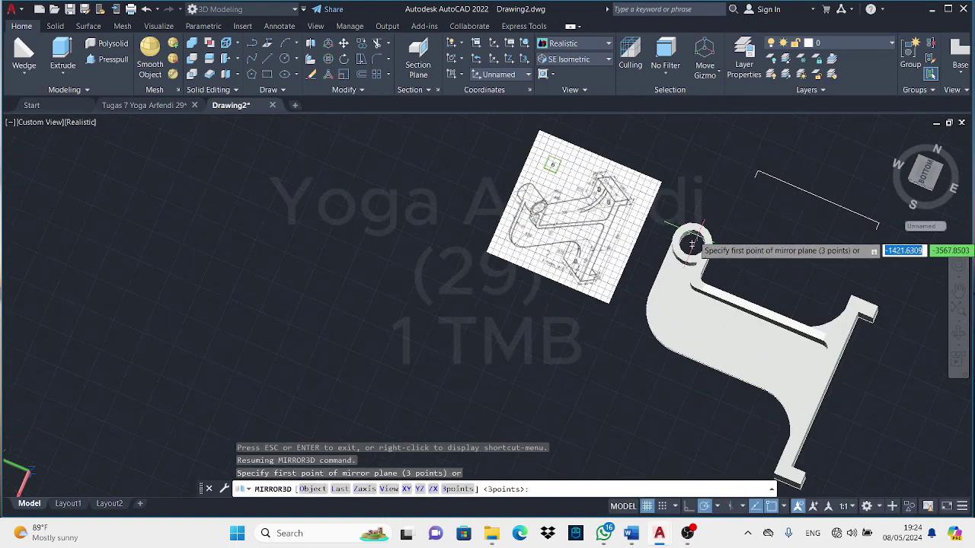
{"action": "left_click", "coordinate": [691, 242]}
{"action": "left_click", "coordinate": [876, 311]}
{"action": "middle_click_drag", "start_coordinate": [910, 320], "coordinate": [922, 115]}
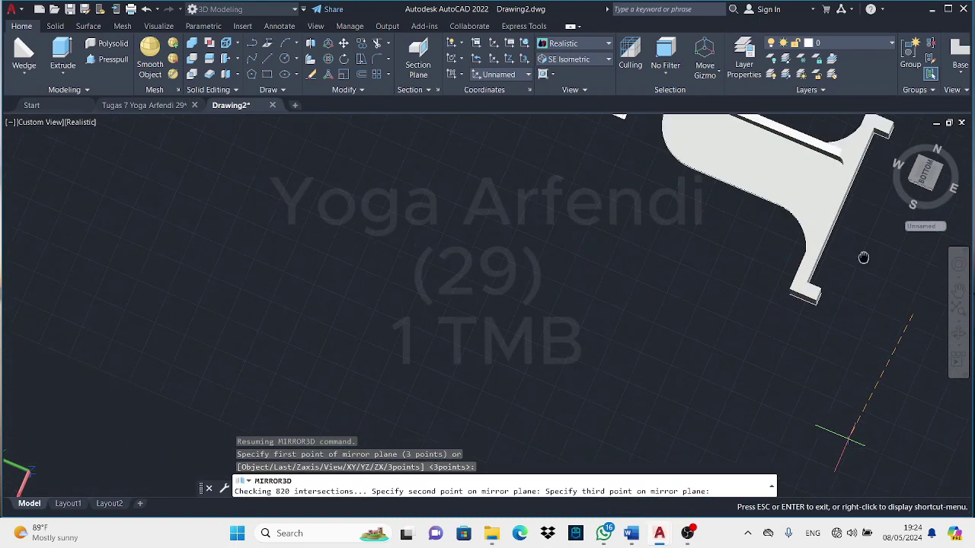
{"action": "left_click", "coordinate": [887, 327]}
{"action": "key", "text": "Return"}
{"action": "mouse_move", "coordinate": [887, 328]}
{"action": "middle_mouse_down", "text": "shift"}
{"action": "mouse_move", "coordinate": [525, 211]}
{"action": "mouse_move", "coordinate": [411, 196]}
{"action": "mouse_move", "coordinate": [405, 322]}
{"action": "mouse_move", "coordinate": [691, 327]}
{"action": "middle_mouse_up", "text": "shift"}
{"action": "key", "text": "ctrl+z"}
{"action": "key", "text": "ctrl+z"}
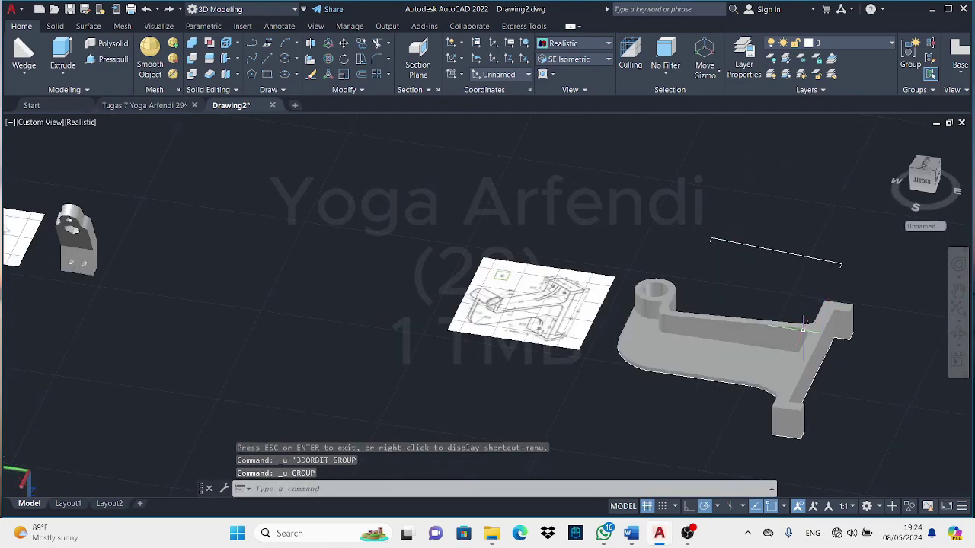
Change the view from isometric to the Top plan view.
{"action": "left_click", "coordinate": [935, 195]}
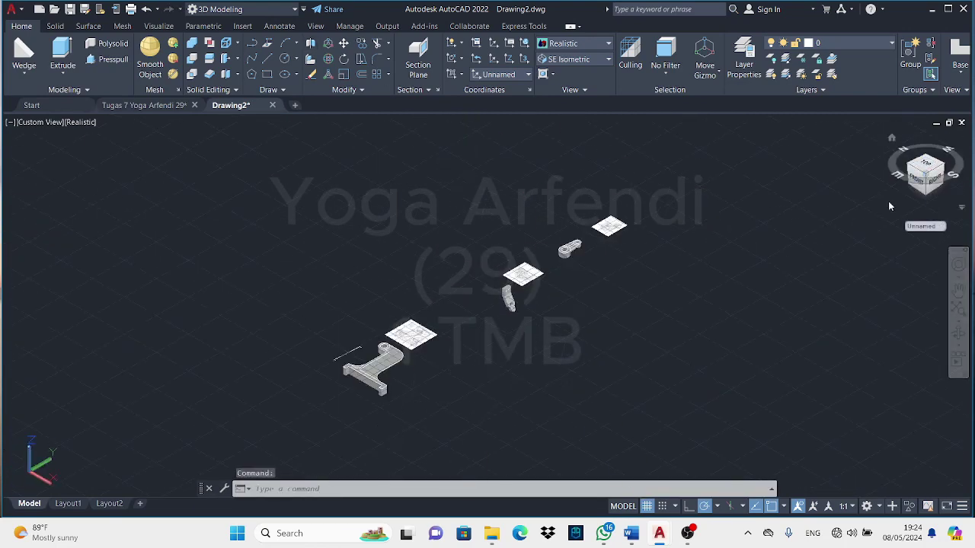
{"action": "left_click", "coordinate": [588, 61]}
{"action": "left_click", "coordinate": [564, 72]}
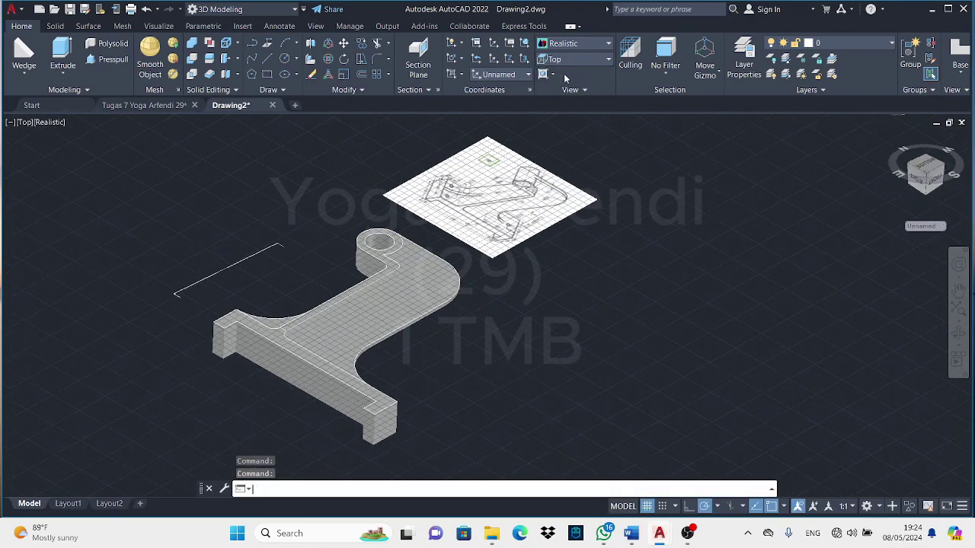
MIRROR3D the window-selected bracket about three points along its top edge, answering N.
{"action": "left_click", "coordinate": [320, 45]}
{"action": "left_click_drag", "start_coordinate": [391, 184], "coordinate": [618, 354]}
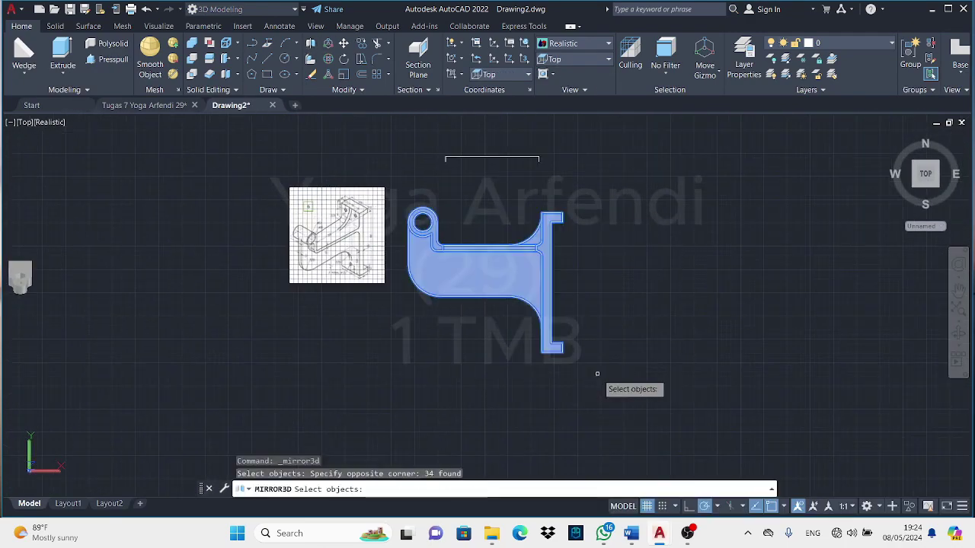
{"action": "key", "text": "Return"}
{"action": "left_click", "coordinate": [421, 206]}
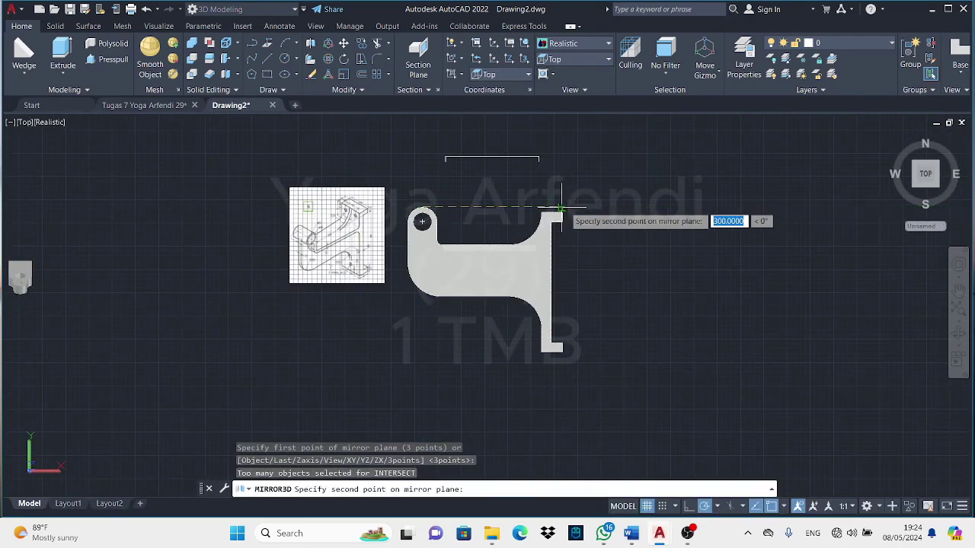
{"action": "left_click", "coordinate": [575, 342]}
{"action": "left_click", "coordinate": [593, 408]}
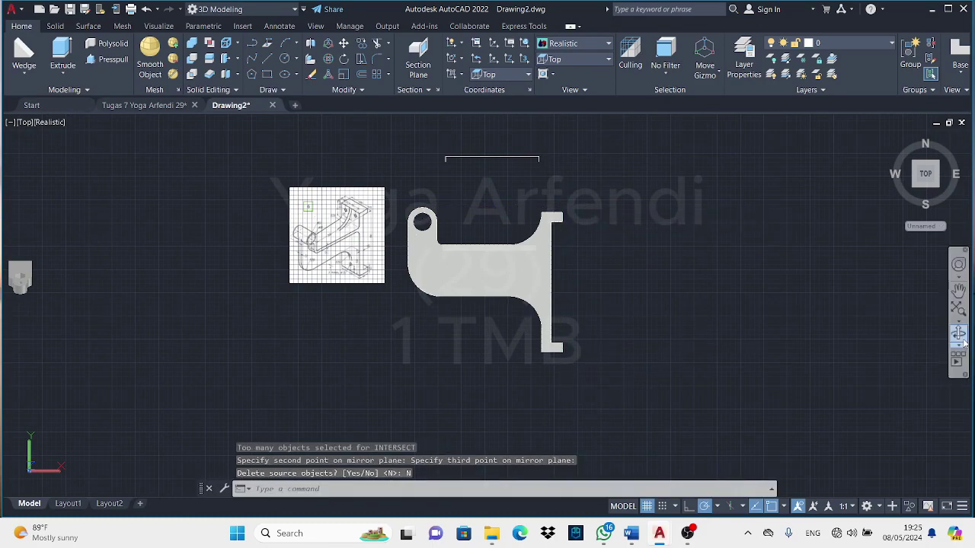
{"action": "mouse_move", "coordinate": [593, 411]}
{"action": "middle_mouse_down", "text": "shift"}
{"action": "mouse_move", "coordinate": [657, 299]}
{"action": "mouse_move", "coordinate": [470, 299]}
{"action": "mouse_move", "coordinate": [472, 310]}
{"action": "mouse_move", "coordinate": [409, 148]}
{"action": "mouse_move", "coordinate": [487, 290]}
{"action": "mouse_move", "coordinate": [568, 398]}
{"action": "mouse_move", "coordinate": [348, 301]}
{"action": "mouse_move", "coordinate": [457, 229]}
{"action": "middle_mouse_up", "text": "shift"}
Window-select the bracket for 3D rotation and place a base point, then cancel.
{"action": "scroll", "coordinate": [348, 301], "scroll_direction": "down", "scroll_amount": 5}
{"action": "left_click", "coordinate": [345, 58]}
{"action": "left_click", "coordinate": [383, 139]}
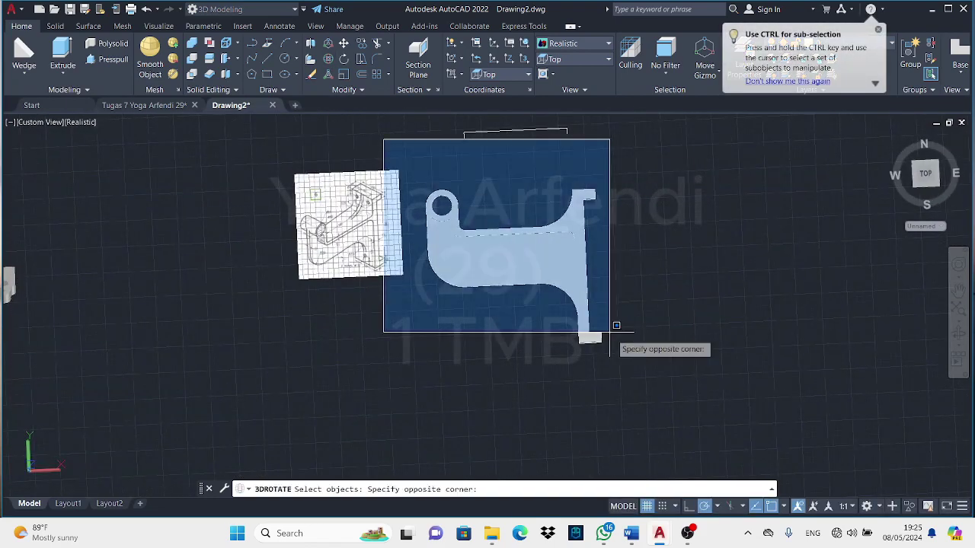
{"action": "left_click", "coordinate": [592, 337]}
{"action": "right_click", "coordinate": [551, 272]}
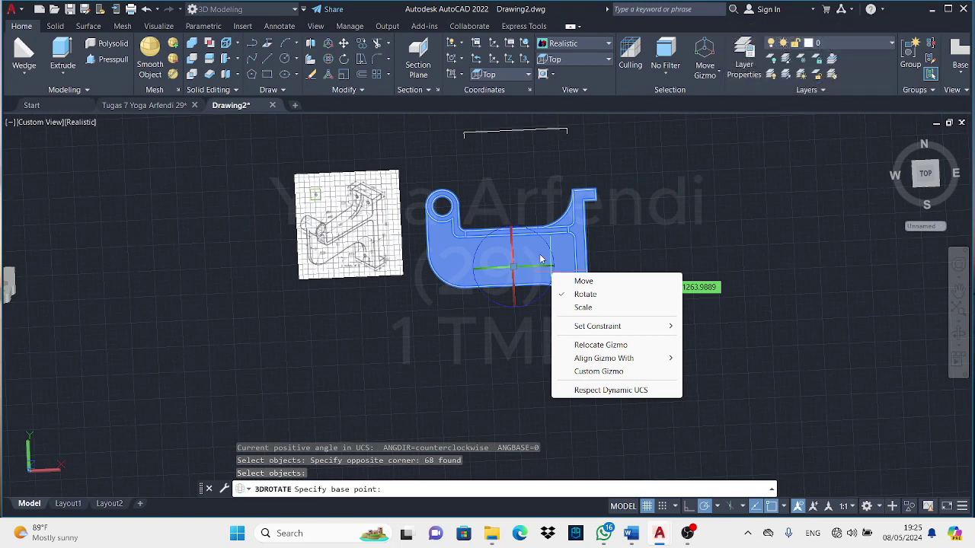
{"action": "left_click", "coordinate": [513, 237]}
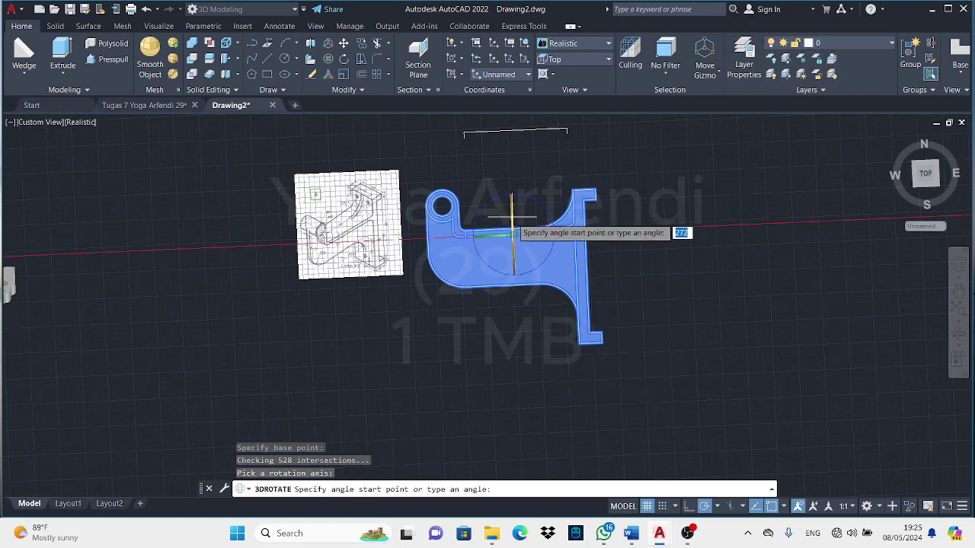
{"action": "key", "text": "Escape"}
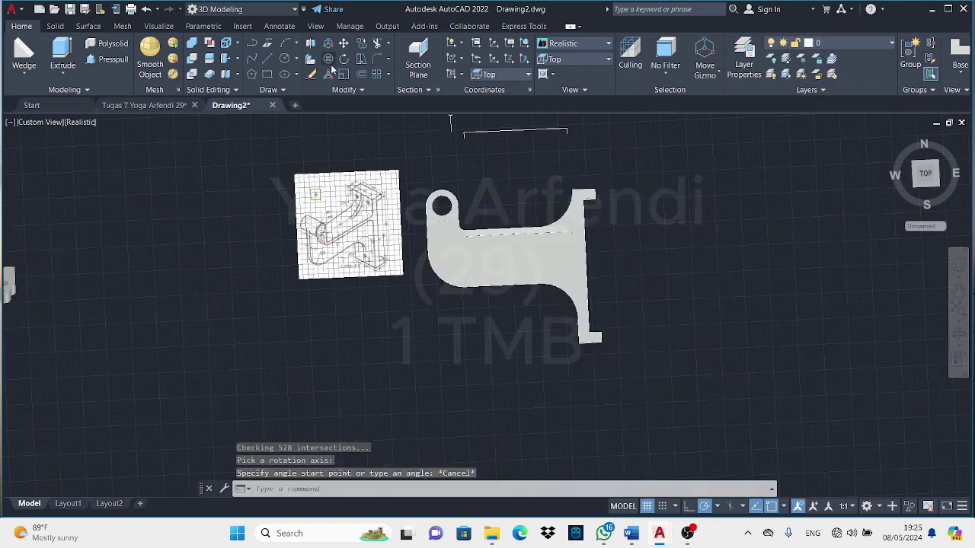
3D-rotate the window-selected bracket upright about its base point and orbit to check.
{"action": "left_click", "coordinate": [330, 59]}
{"action": "left_click", "coordinate": [403, 156]}
{"action": "left_click", "coordinate": [646, 352]}
{"action": "key", "text": "Return"}
{"action": "left_click", "coordinate": [513, 249]}
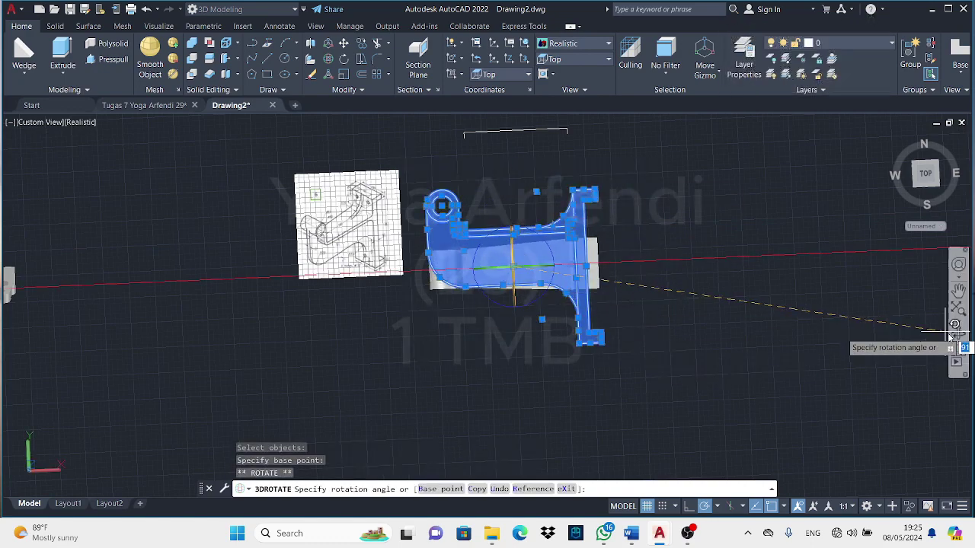
{"action": "middle_click_drag", "start_coordinate": [847, 345], "coordinate": [617, 165], "text": "shift"}
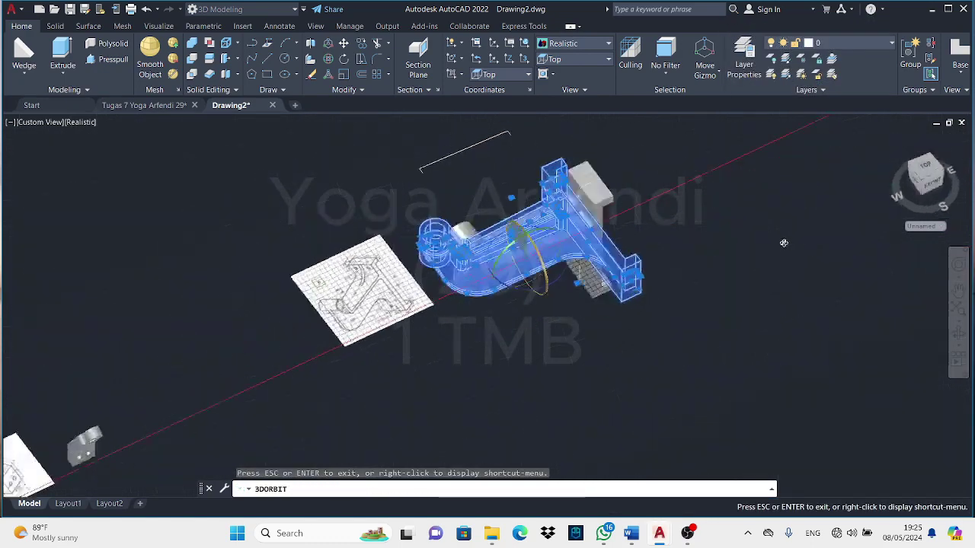
{"action": "left_click", "coordinate": [533, 156]}
{"action": "key", "text": "Return"}
{"action": "key", "text": "Escape"}
{"action": "mouse_move", "coordinate": [689, 259]}
{"action": "middle_mouse_down", "text": "shift"}
{"action": "mouse_move", "coordinate": [861, 306]}
{"action": "mouse_move", "coordinate": [805, 316]}
{"action": "mouse_move", "coordinate": [675, 287]}
{"action": "mouse_move", "coordinate": [572, 363]}
{"action": "middle_mouse_up", "text": "shift"}
Shrink the Word reference drawing window and return to AutoCAD.
{"action": "key", "text": "alt+Tab"}
{"action": "scroll", "coordinate": [568, 417], "scroll_direction": "down", "scroll_amount": 2}
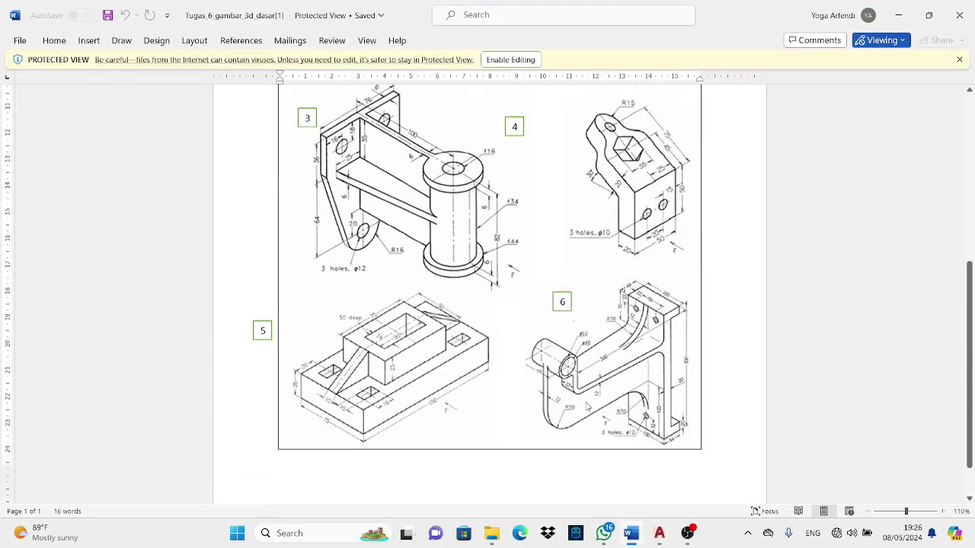
{"action": "left_click", "coordinate": [928, 15]}
{"action": "scroll", "coordinate": [891, 282], "scroll_direction": "down", "scroll_amount": 2}
{"action": "left_click_drag", "start_coordinate": [871, 372], "coordinate": [938, 381]}
{"action": "scroll", "coordinate": [787, 279], "scroll_direction": "down", "scroll_amount": 3}
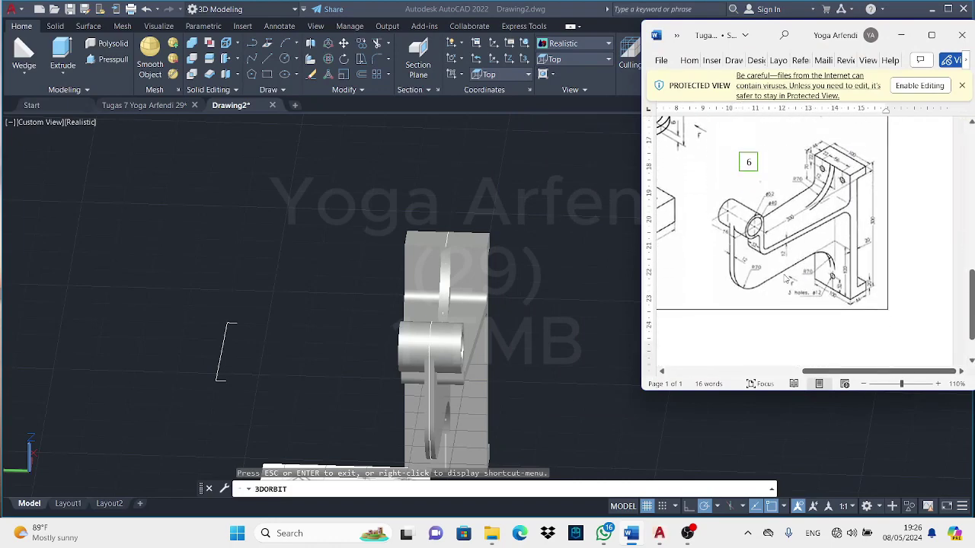
{"action": "scroll", "coordinate": [806, 204], "scroll_direction": "up", "scroll_amount": 1}
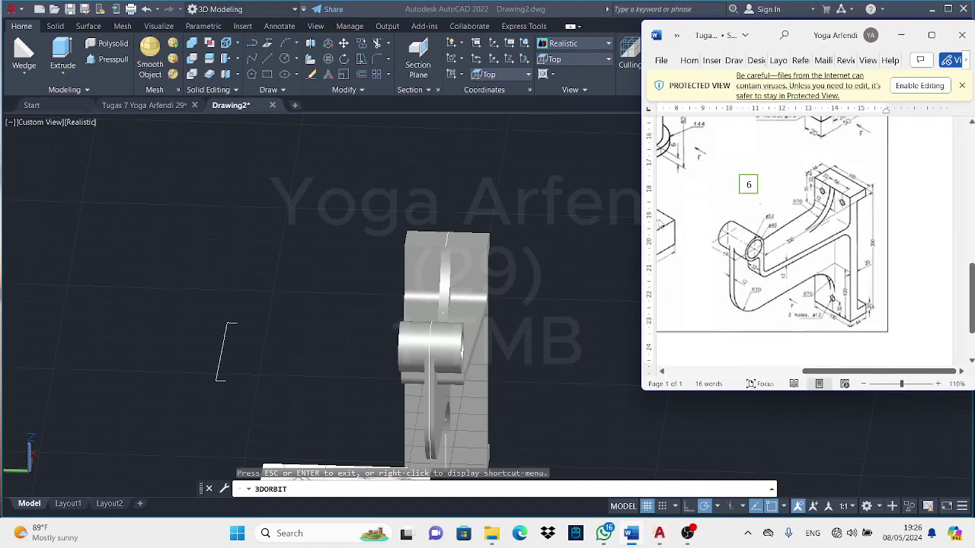
{"action": "key", "text": "alt+Tab"}
Orbit the bracket to an angled side view and start a line with L.
{"action": "mouse_move", "coordinate": [687, 293]}
{"action": "left_mouse_down"}
{"action": "mouse_move", "coordinate": [520, 193]}
{"action": "mouse_move", "coordinate": [374, 191]}
{"action": "mouse_move", "coordinate": [444, 258]}
{"action": "left_mouse_up"}
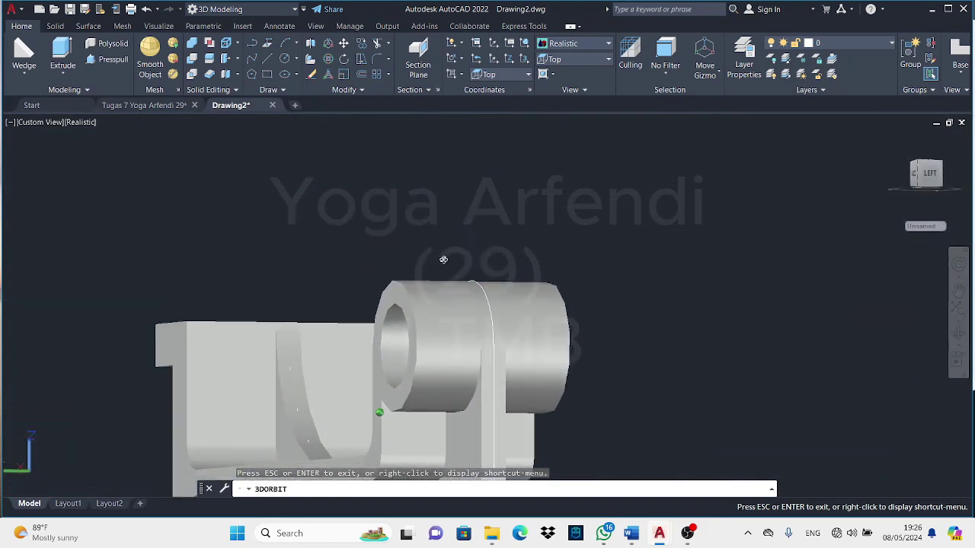
{"action": "key", "text": "Escape"}
{"action": "type", "text": "l"}
{"action": "key", "text": "Return"}
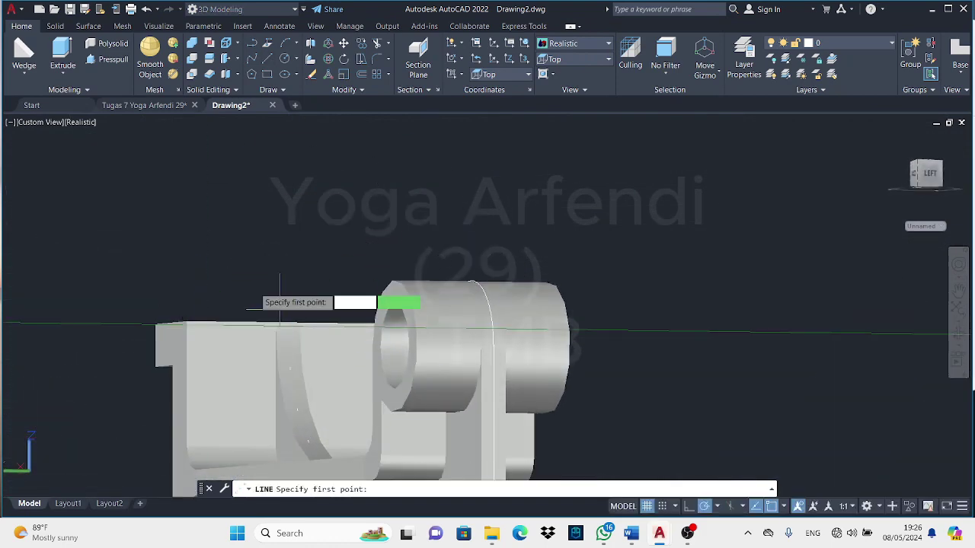
Draw a guide line from the face edge and a radius-6 circle at its end on the first face.
{"action": "left_click", "coordinate": [185, 337]}
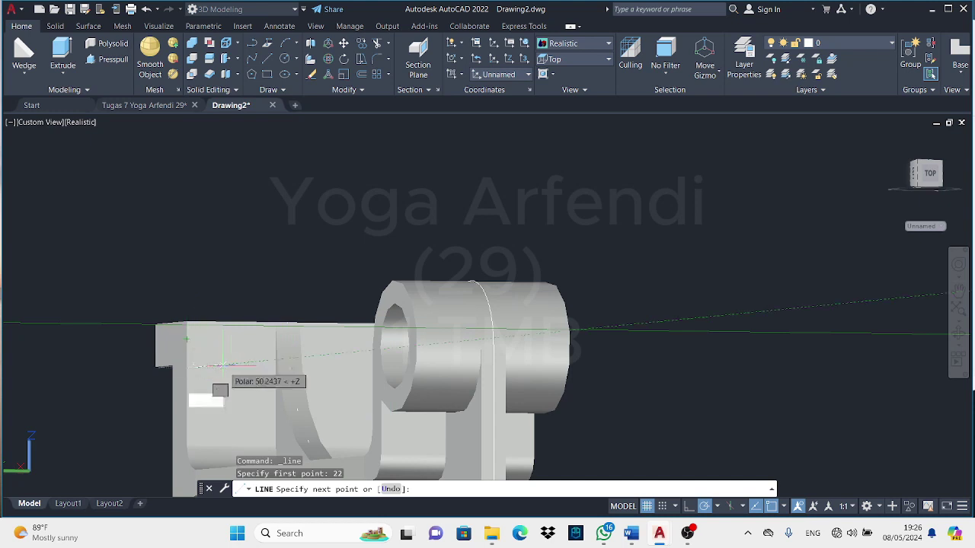
{"action": "key", "text": "Return"}
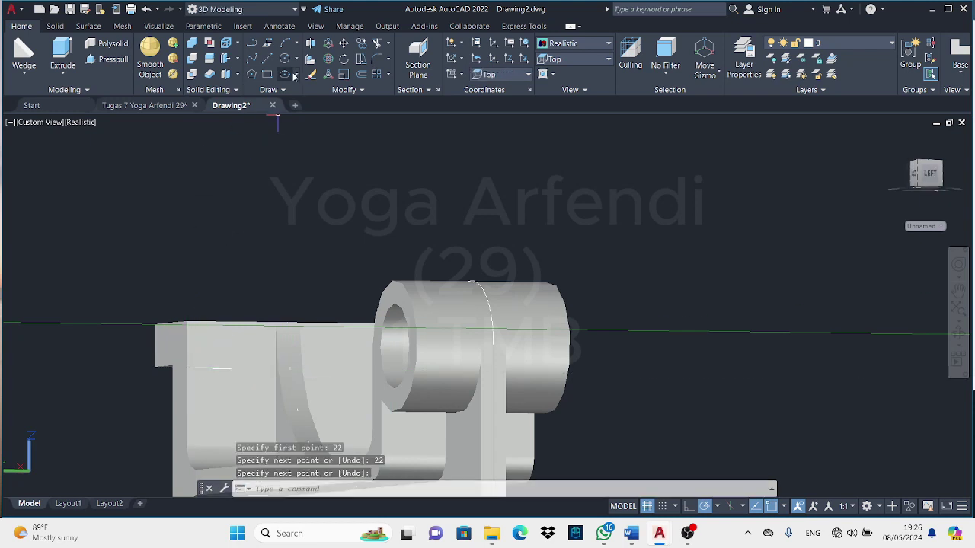
{"action": "left_click", "coordinate": [293, 74]}
{"action": "left_click", "coordinate": [630, 533]}
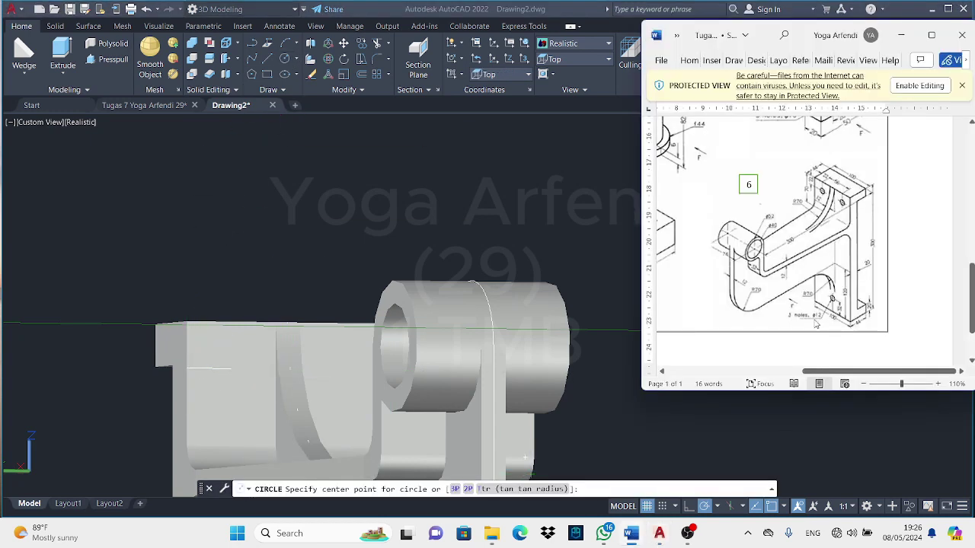
{"action": "left_click", "coordinate": [526, 210]}
{"action": "left_click", "coordinate": [232, 369]}
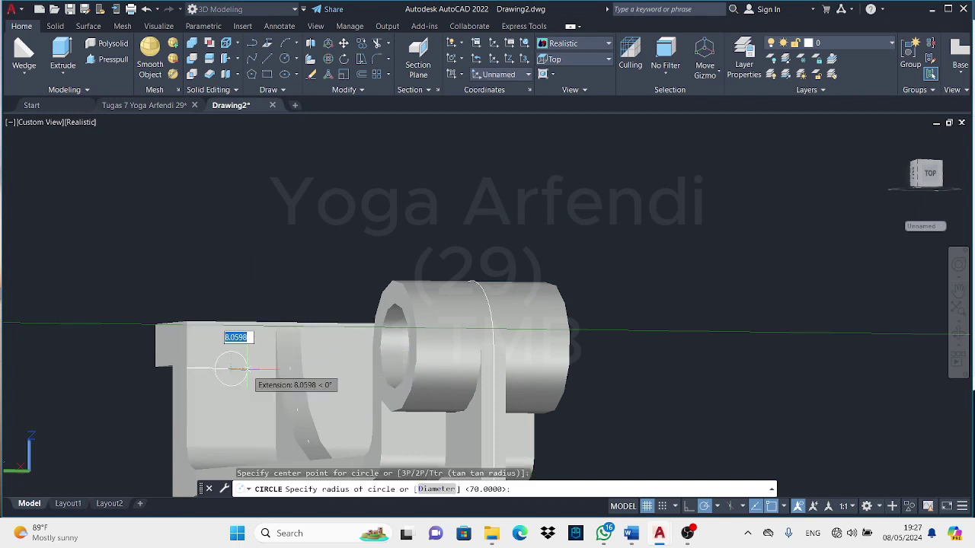
{"action": "type", "text": "6"}
{"action": "key", "text": "Return"}
{"action": "key", "text": "Return"}
Orbit to the other end block and draw two construction lines 22 in from its edges.
{"action": "left_click", "coordinate": [959, 334]}
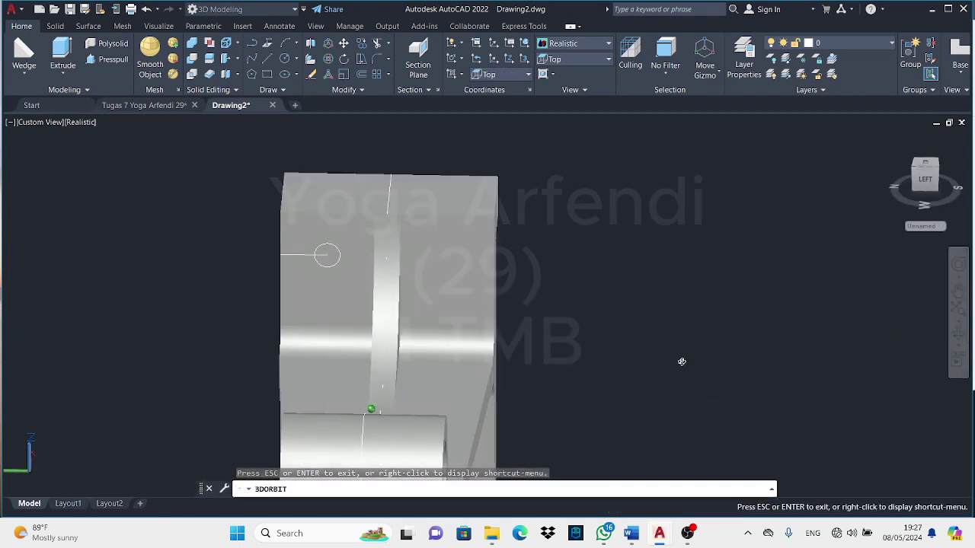
{"action": "left_click_drag", "start_coordinate": [681, 363], "coordinate": [488, 228]}
{"action": "key", "text": "Escape"}
{"action": "type", "text": "l"}
{"action": "key", "text": "Return"}
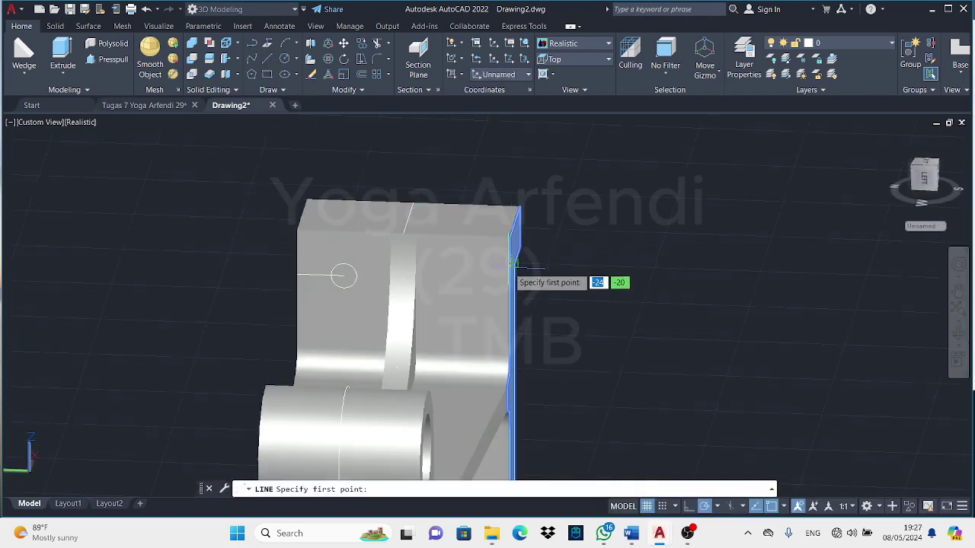
{"action": "type", "text": "22"}
{"action": "key", "text": "Return"}
{"action": "key", "text": "Escape"}
{"action": "key", "text": "Return"}
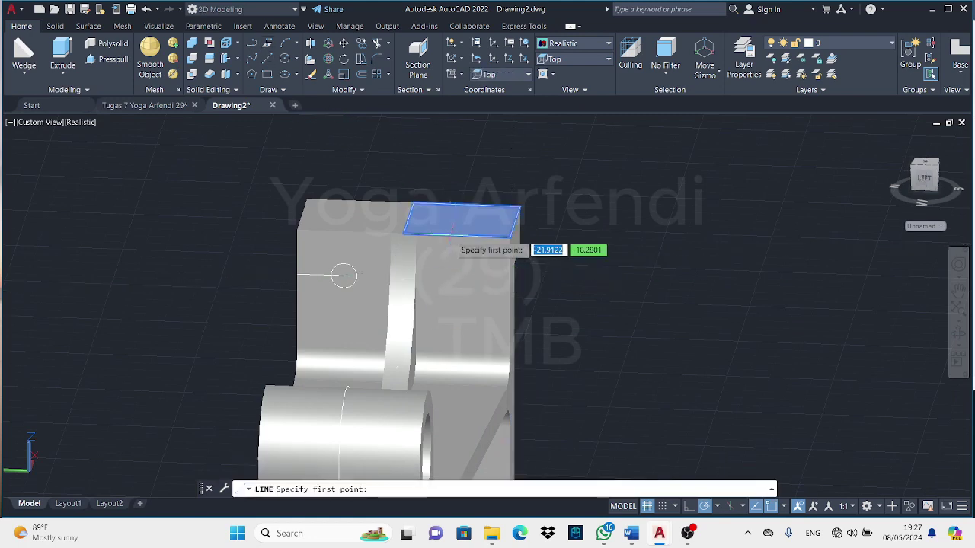
{"action": "type", "text": "22"}
Place a radius-6 circle where the construction lines meet and begin erasing the lines.
{"action": "key", "text": "Return"}
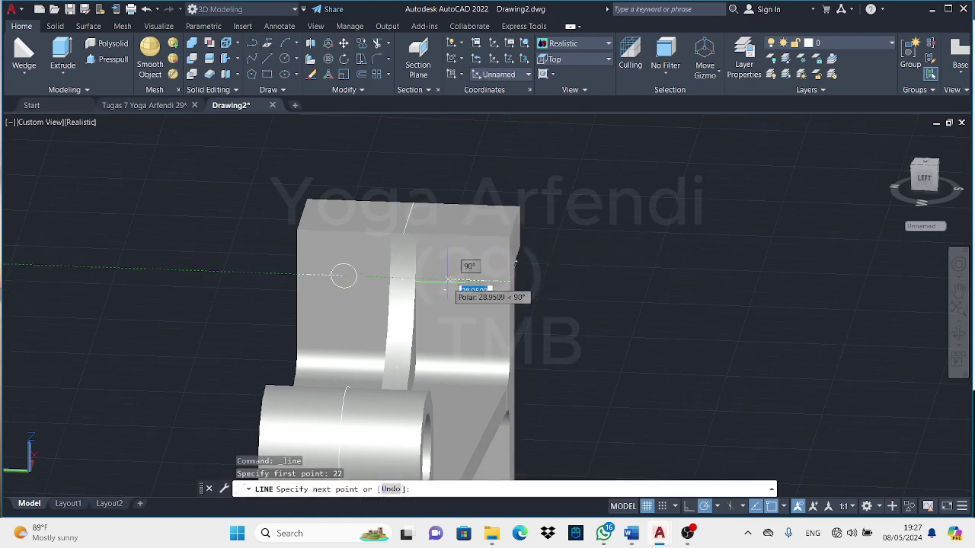
{"action": "key", "text": "Escape"}
{"action": "type", "text": "c"}
{"action": "key", "text": "Return"}
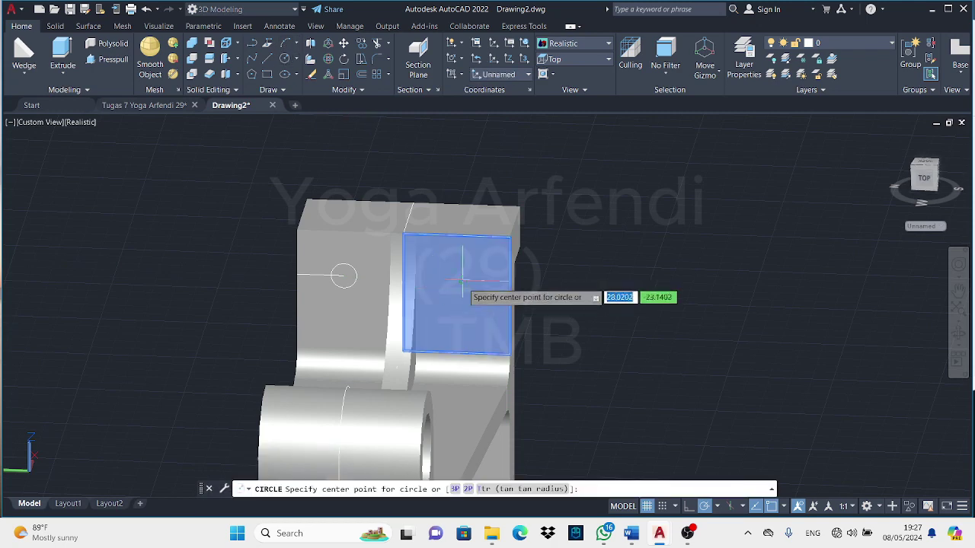
{"action": "left_click", "coordinate": [462, 279]}
{"action": "type", "text": "6"}
{"action": "key", "text": "Return"}
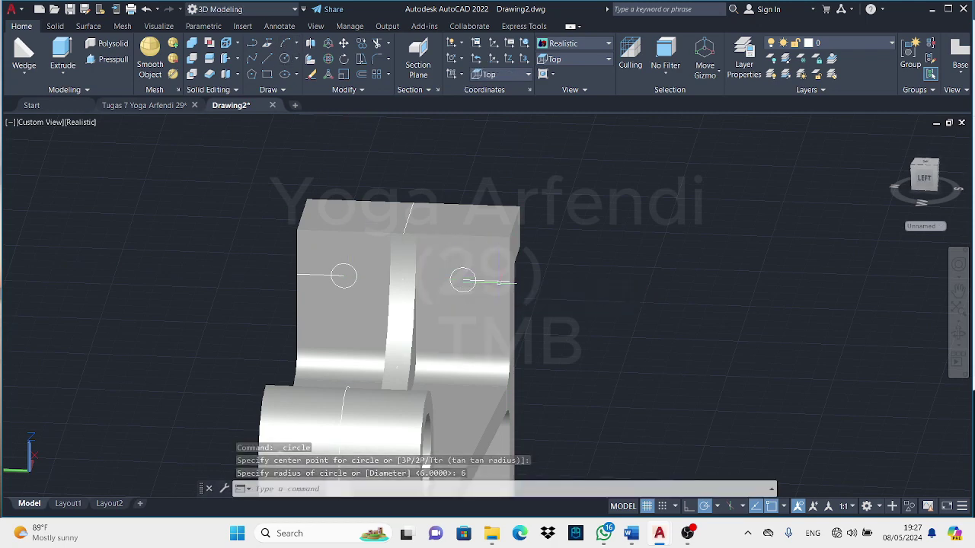
{"action": "left_click", "coordinate": [311, 74]}
{"action": "left_click", "coordinate": [424, 280]}
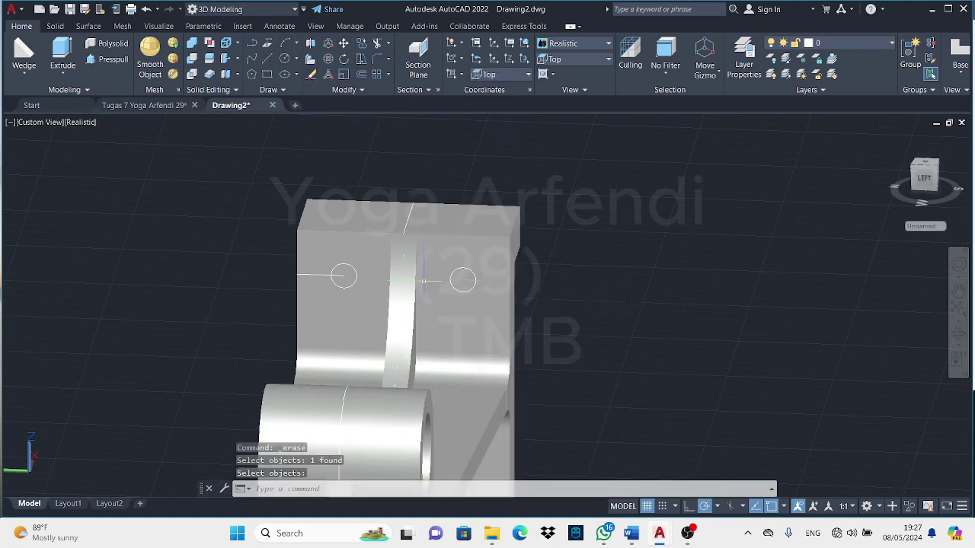
Finish erasing the guide lines, press-pull the two circles into the end block, and orbit to check them.
{"action": "key", "text": "Return"}
{"action": "left_click", "coordinate": [107, 59]}
{"action": "left_click", "coordinate": [344, 274]}
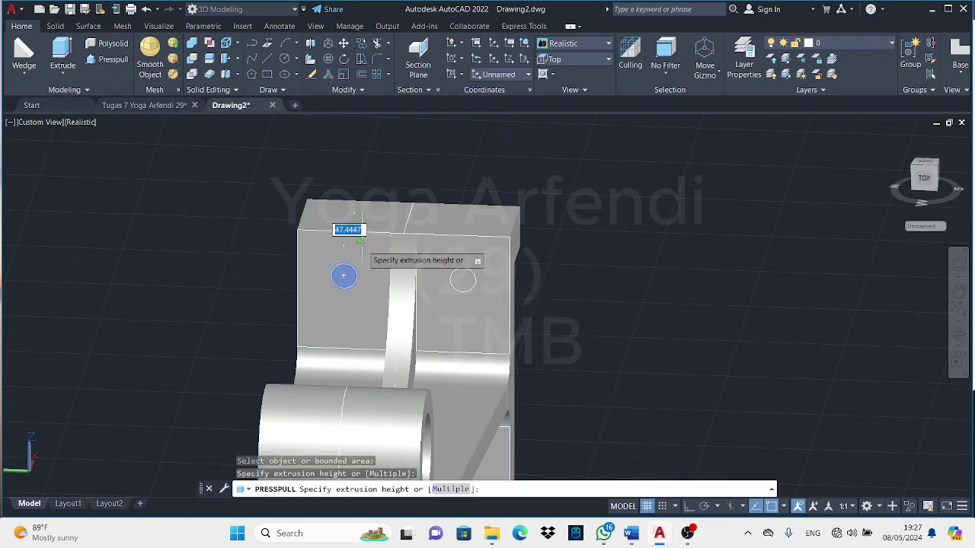
{"action": "left_click", "coordinate": [587, 285]}
{"action": "left_click", "coordinate": [463, 280]}
{"action": "left_click", "coordinate": [632, 319]}
{"action": "middle_click_drag", "start_coordinate": [952, 358], "coordinate": [554, 329], "text": "shift"}
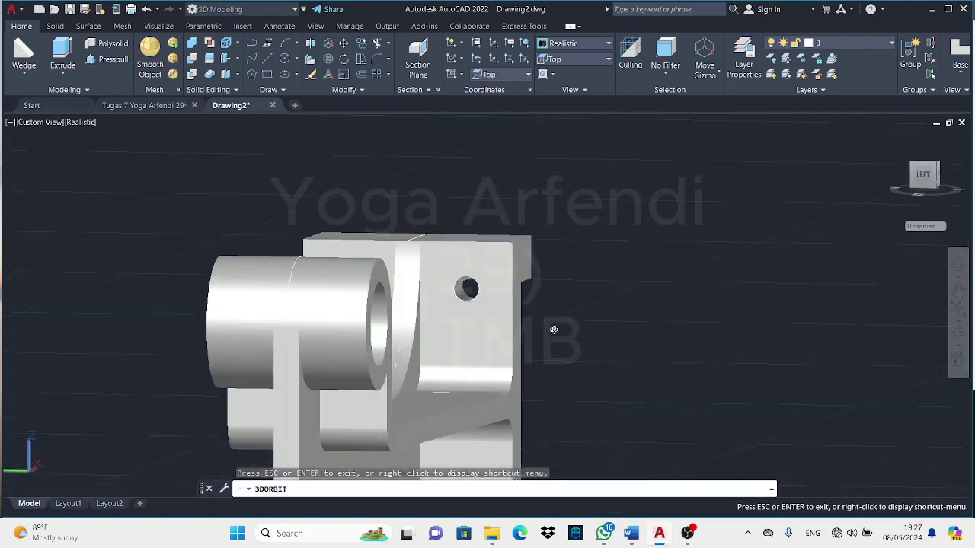
{"action": "scroll", "coordinate": [570, 426], "scroll_direction": "down", "scroll_amount": 2}
{"action": "scroll", "coordinate": [571, 365], "scroll_direction": "up", "scroll_amount": 5}
{"action": "middle_click_drag", "start_coordinate": [570, 365], "coordinate": [577, 320]}
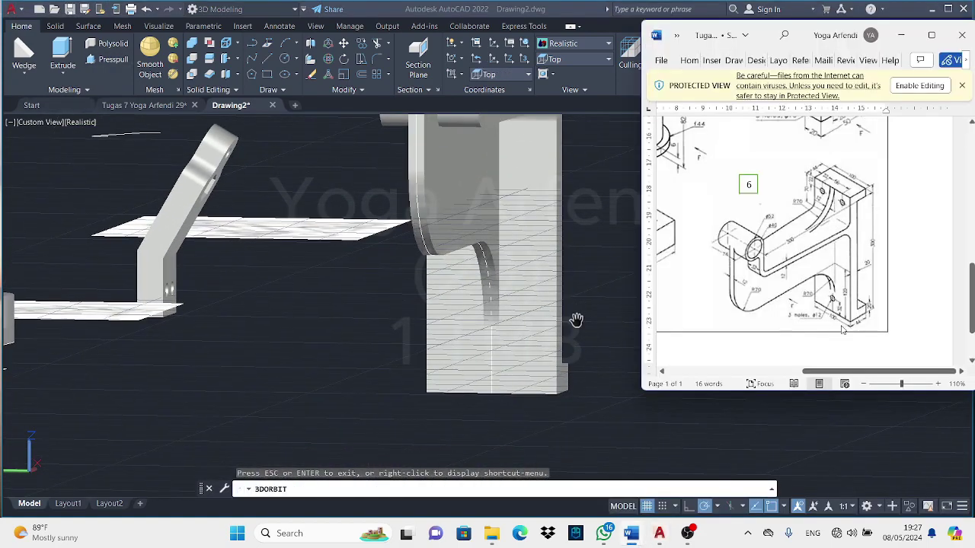
Orbit around to the bracket's front face, abandoning two attempted circles.
{"action": "key", "text": "Escape"}
{"action": "type", "text": "c"}
{"action": "key", "text": "Return"}
{"action": "scroll", "coordinate": [533, 342], "scroll_direction": "up", "scroll_amount": 3}
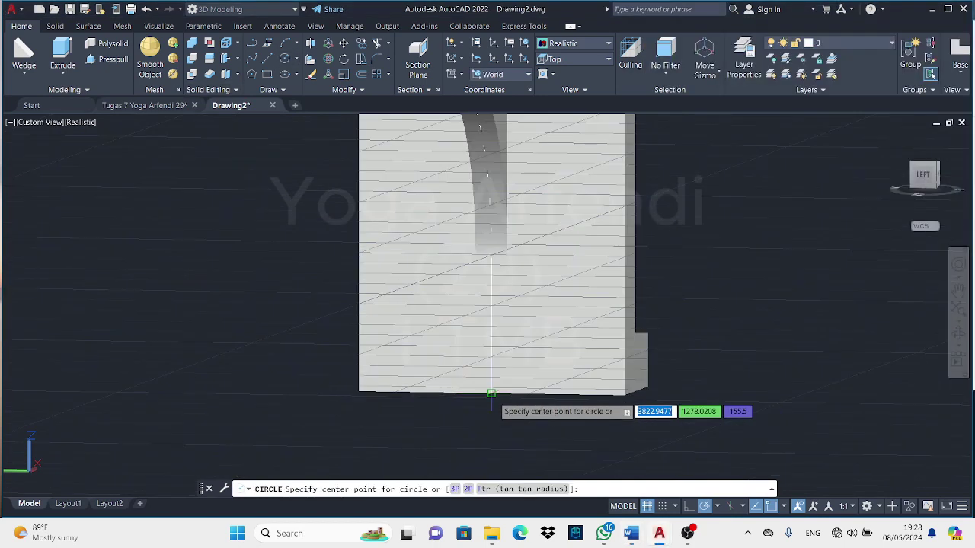
{"action": "key", "text": "Return"}
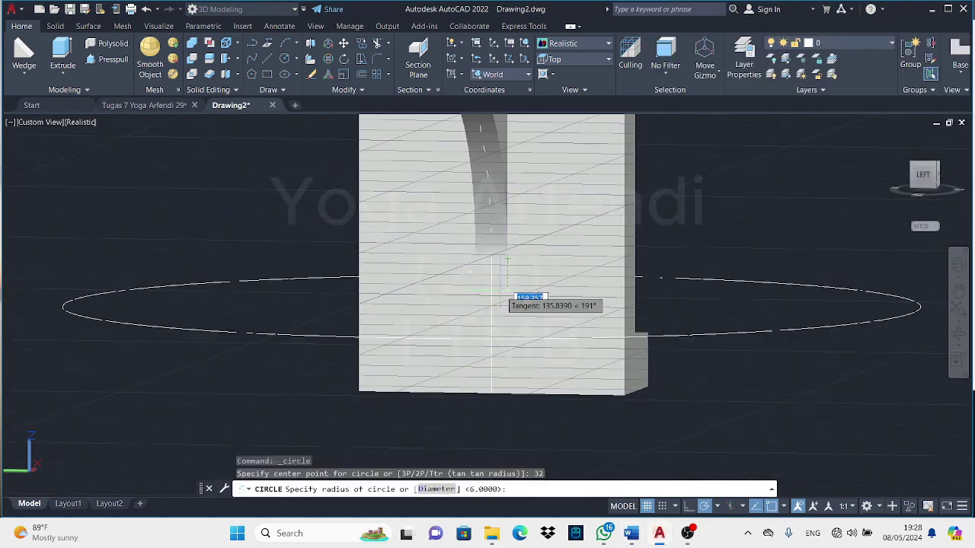
{"action": "key", "text": "Escape"}
{"action": "middle_click_drag", "start_coordinate": [804, 318], "coordinate": [543, 329], "text": "shift"}
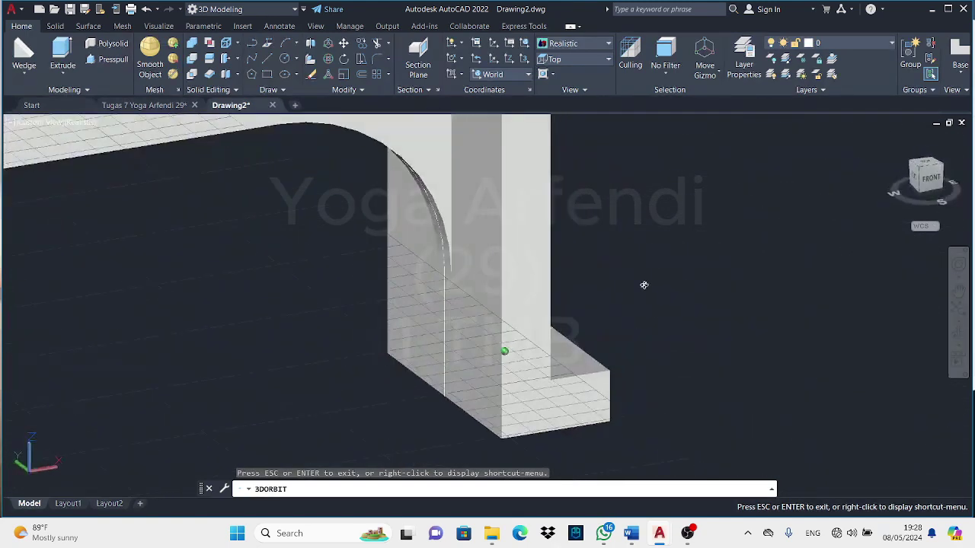
{"action": "key", "text": "Escape"}
{"action": "type", "text": "c"}
{"action": "key", "text": "Return"}
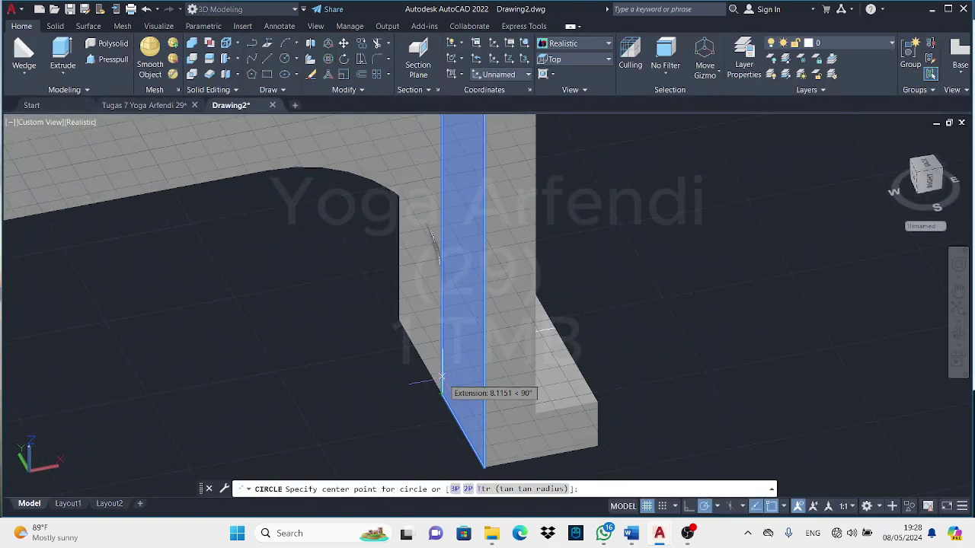
{"action": "type", "text": "32"}
{"action": "key", "text": "Return"}
{"action": "key", "text": "Escape"}
Try press-pulling the ellipse and circle areas outward, undoing each unwanted extrusion.
{"action": "key", "text": "ctrl+shift+e"}
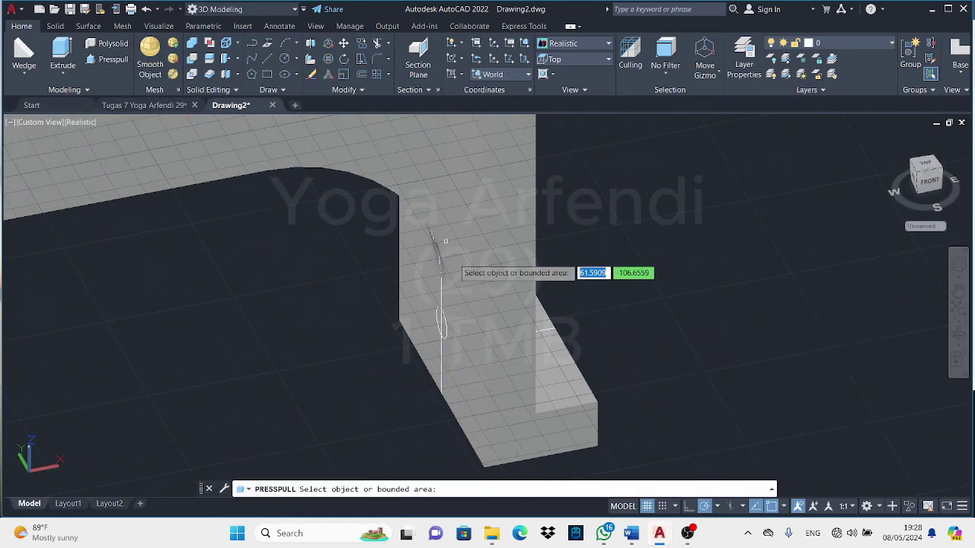
{"action": "left_click", "coordinate": [441, 320]}
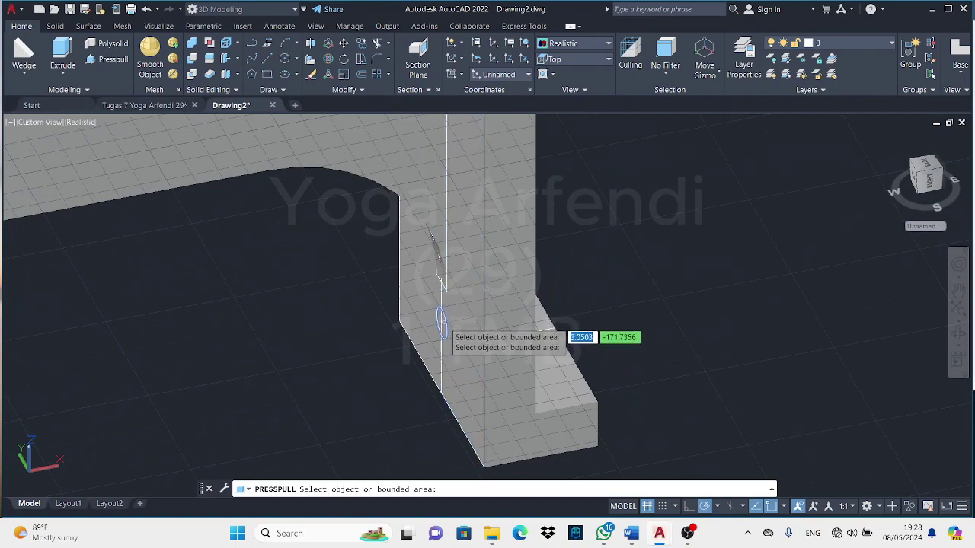
{"action": "left_click", "coordinate": [450, 328]}
{"action": "mouse_move", "coordinate": [631, 337]}
{"action": "middle_mouse_down", "text": "shift"}
{"action": "mouse_move", "coordinate": [761, 392]}
{"action": "mouse_move", "coordinate": [457, 305]}
{"action": "mouse_move", "coordinate": [495, 320]}
{"action": "middle_mouse_up", "text": "shift"}
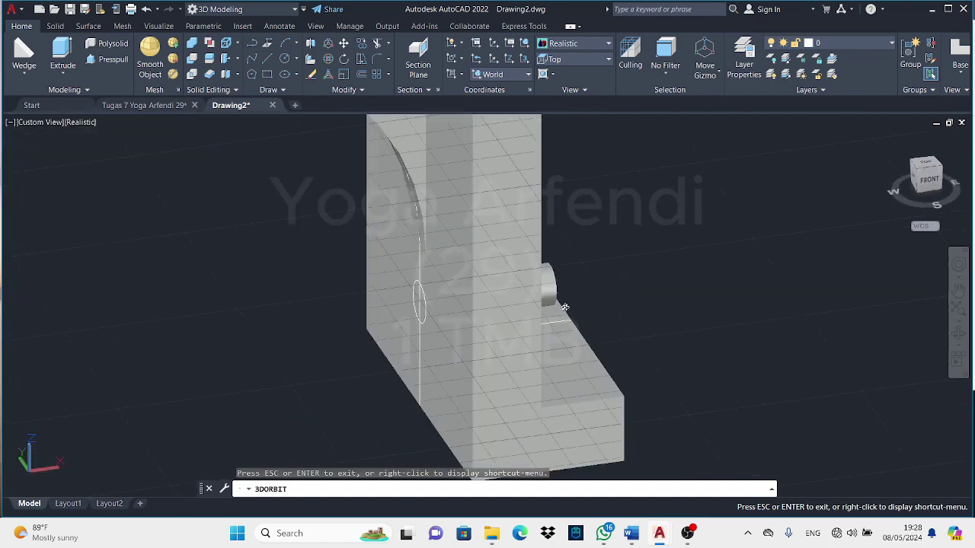
{"action": "key", "text": "ctrl+z"}
{"action": "key", "text": "ctrl+z"}
{"action": "middle_click_drag", "start_coordinate": [854, 343], "coordinate": [846, 317], "text": "shift"}
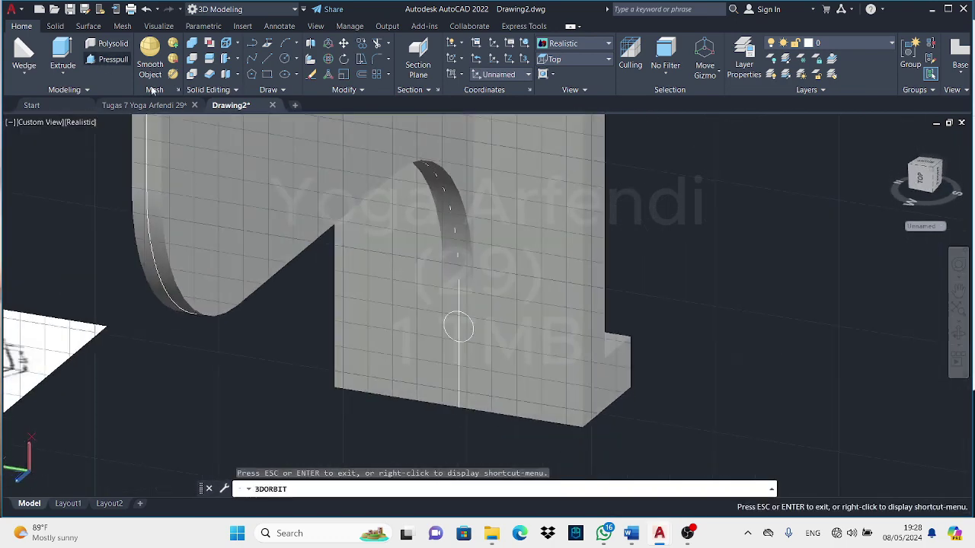
{"action": "left_click", "coordinate": [106, 58]}
{"action": "left_click", "coordinate": [457, 327]}
{"action": "left_click", "coordinate": [447, 326]}
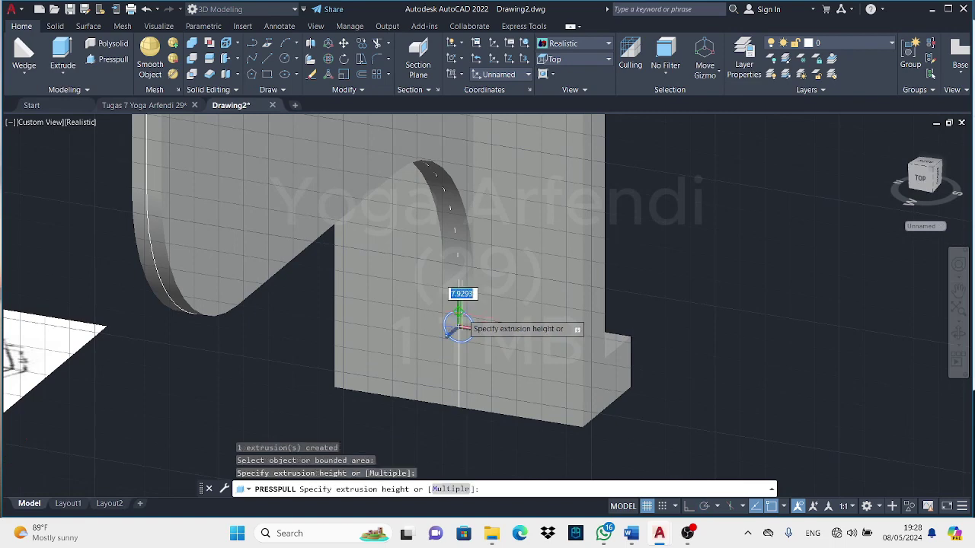
{"action": "left_click", "coordinate": [925, 353]}
{"action": "middle_click_drag", "start_coordinate": [925, 352], "coordinate": [662, 338], "text": "shift"}
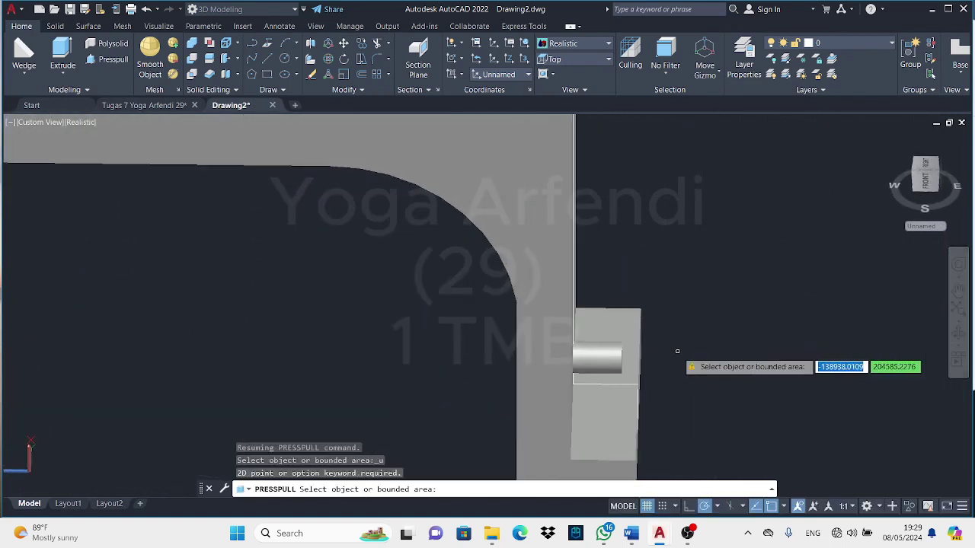
{"action": "key", "text": "ctrl+z"}
{"action": "key", "text": "ctrl+z"}
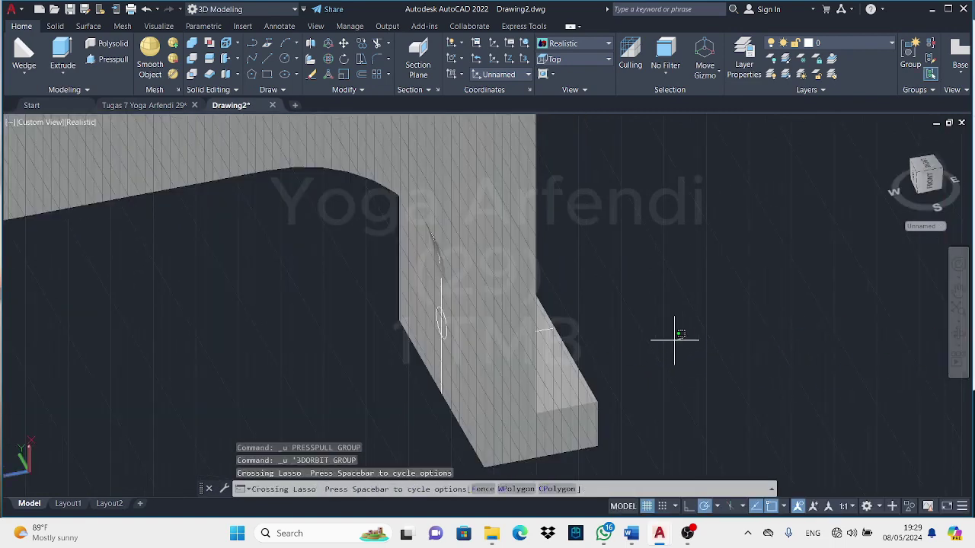
Push the circle area inward as a hole instead of a protruding cylinder, then inspect it.
{"action": "middle_click_drag", "start_coordinate": [798, 333], "coordinate": [263, 208], "text": "shift"}
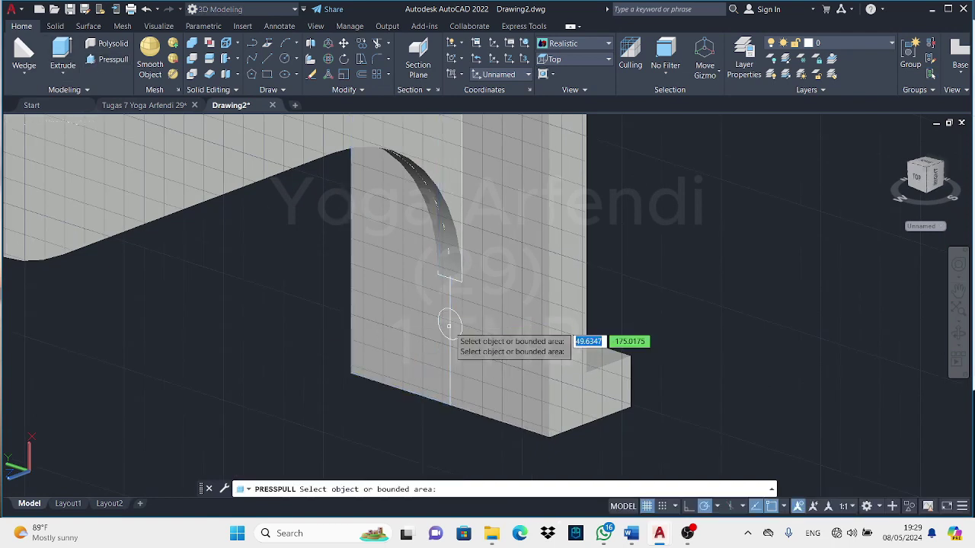
{"action": "left_click", "coordinate": [450, 323]}
{"action": "left_click", "coordinate": [629, 281]}
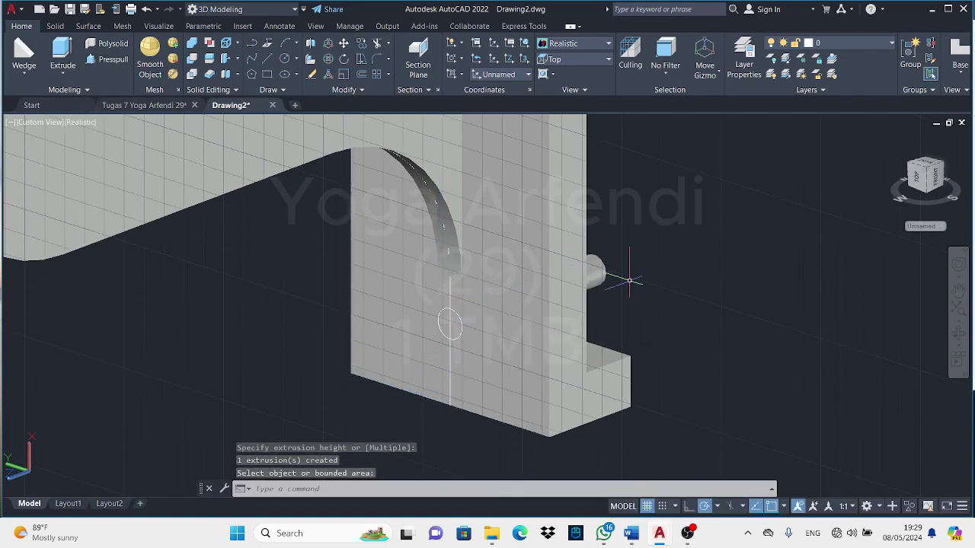
{"action": "key", "text": "ctrl+z"}
{"action": "key", "text": "Return"}
{"action": "left_click", "coordinate": [453, 326]}
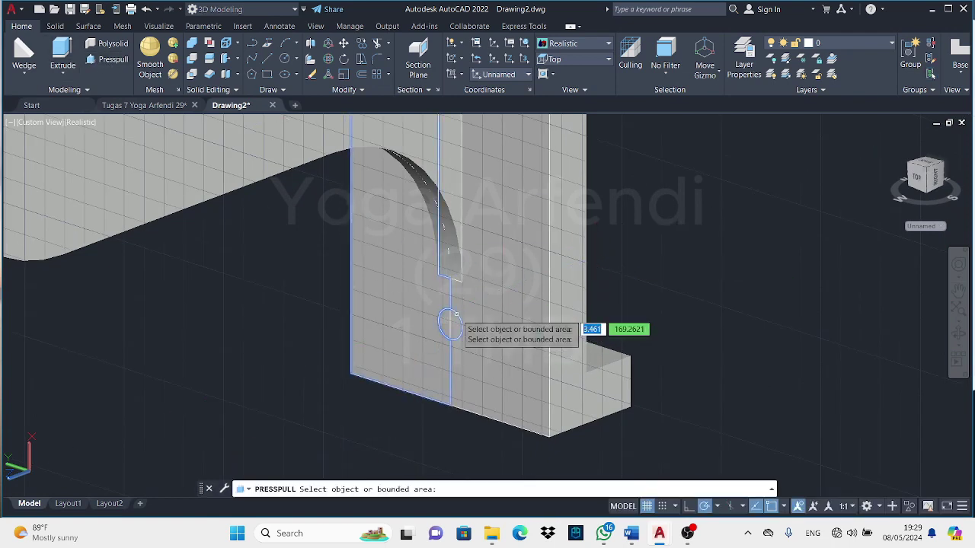
{"action": "left_click", "coordinate": [482, 308]}
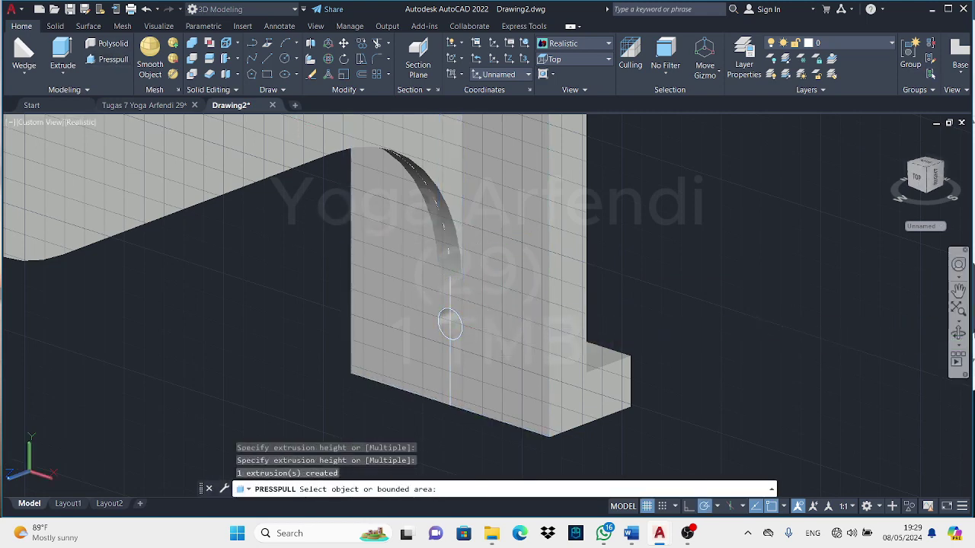
{"action": "mouse_move", "coordinate": [450, 323]}
{"action": "middle_mouse_down", "text": "shift"}
{"action": "mouse_move", "coordinate": [764, 325]}
{"action": "mouse_move", "coordinate": [708, 342]}
{"action": "middle_mouse_up", "text": "shift"}
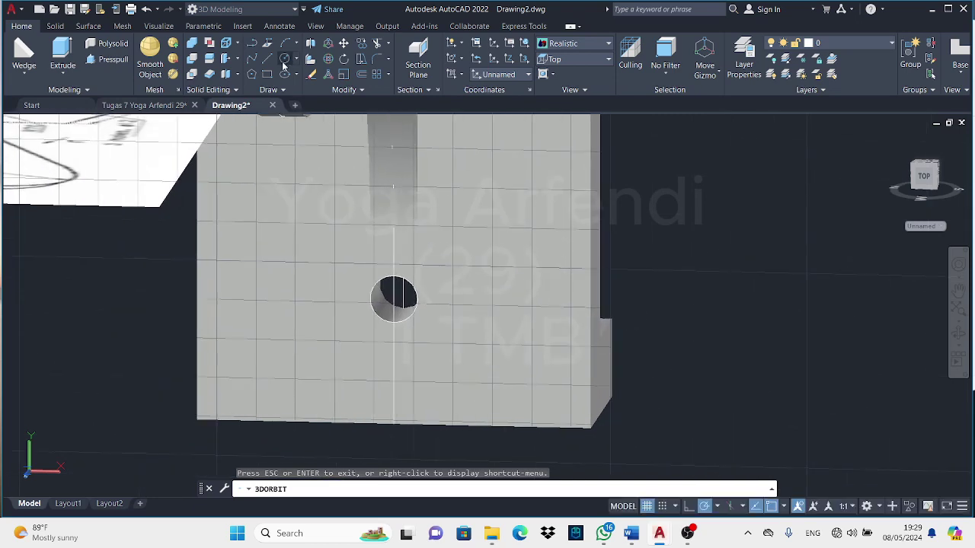
Erase the stray objects around the hole and orbit out to see the whole bracket.
{"action": "type", "text": "e"}
{"action": "key", "text": "Return"}
{"action": "left_click", "coordinate": [404, 298]}
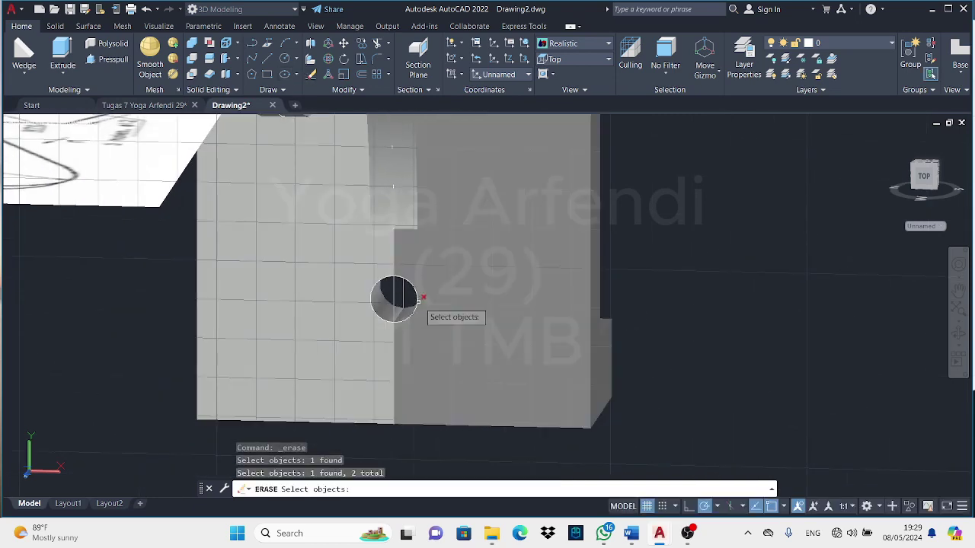
{"action": "left_click", "coordinate": [407, 297]}
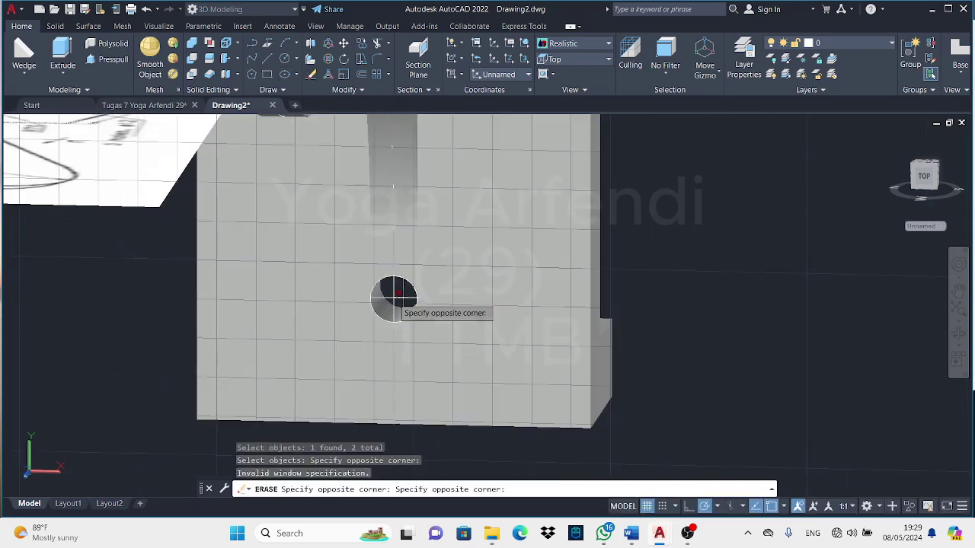
{"action": "left_click", "coordinate": [406, 299]}
{"action": "mouse_move", "coordinate": [405, 298]}
{"action": "middle_mouse_down", "text": "shift"}
{"action": "mouse_move", "coordinate": [703, 321]}
{"action": "mouse_move", "coordinate": [659, 500]}
{"action": "middle_mouse_up", "text": "shift"}
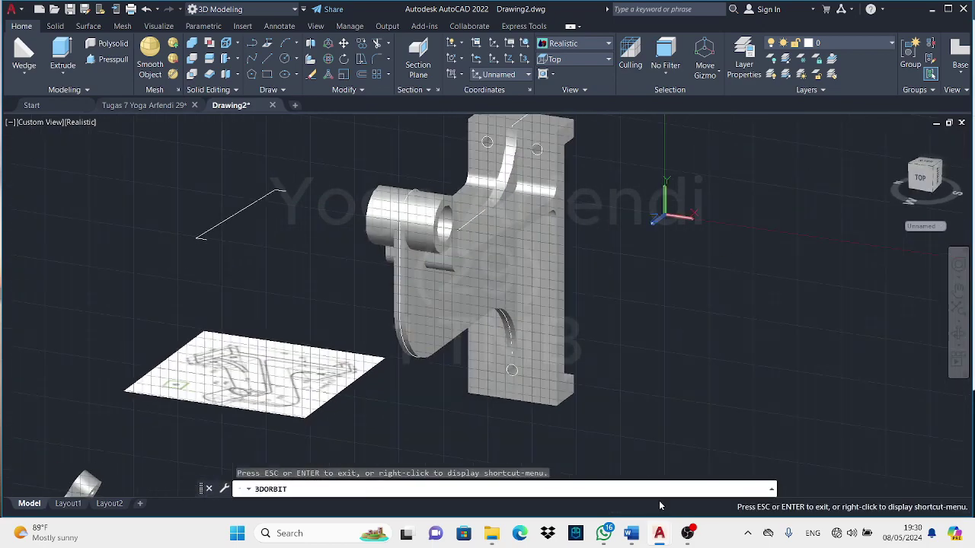
{"action": "left_click", "coordinate": [631, 533]}
{"action": "middle_click_drag", "start_coordinate": [618, 353], "coordinate": [929, 276], "text": "shift"}
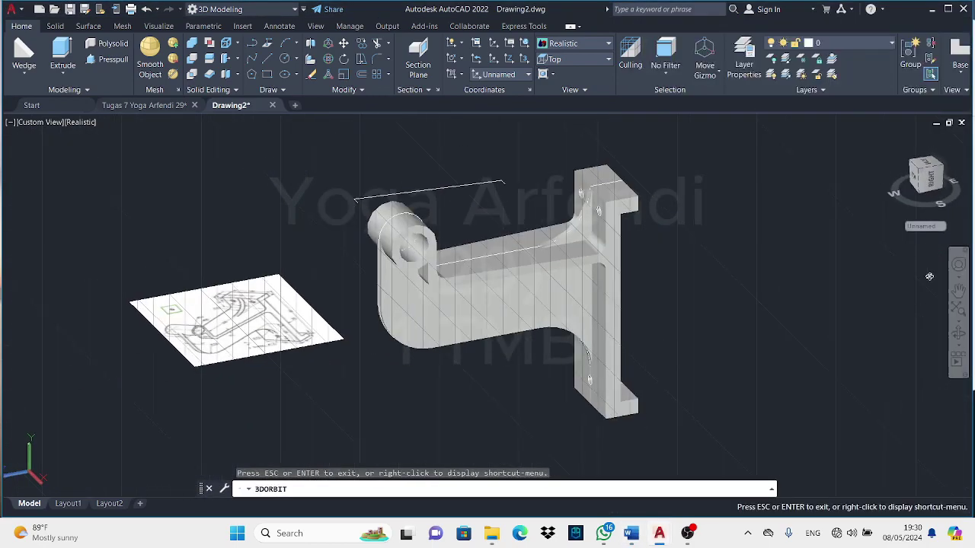
Switch the view to Top.
{"action": "left_click", "coordinate": [914, 174]}
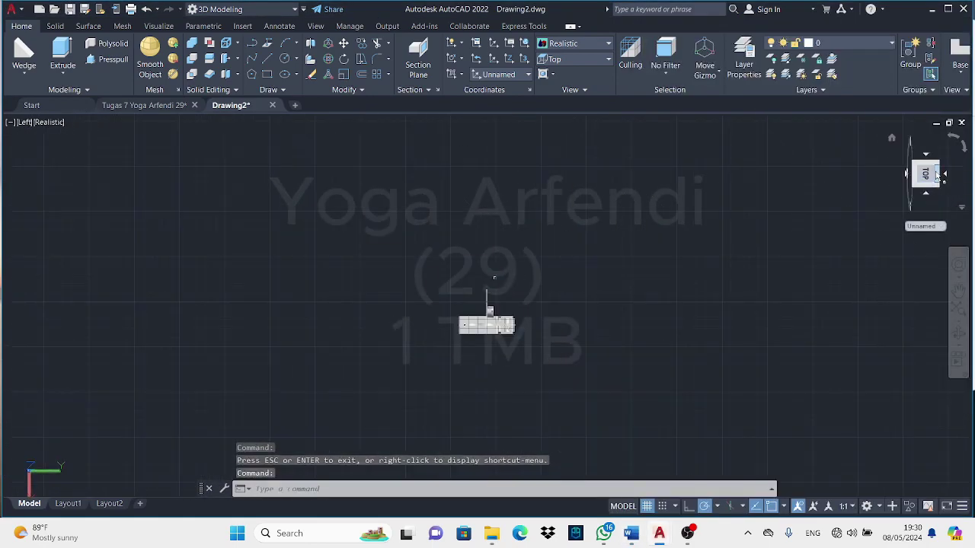
{"action": "left_click_drag", "start_coordinate": [926, 163], "coordinate": [907, 183]}
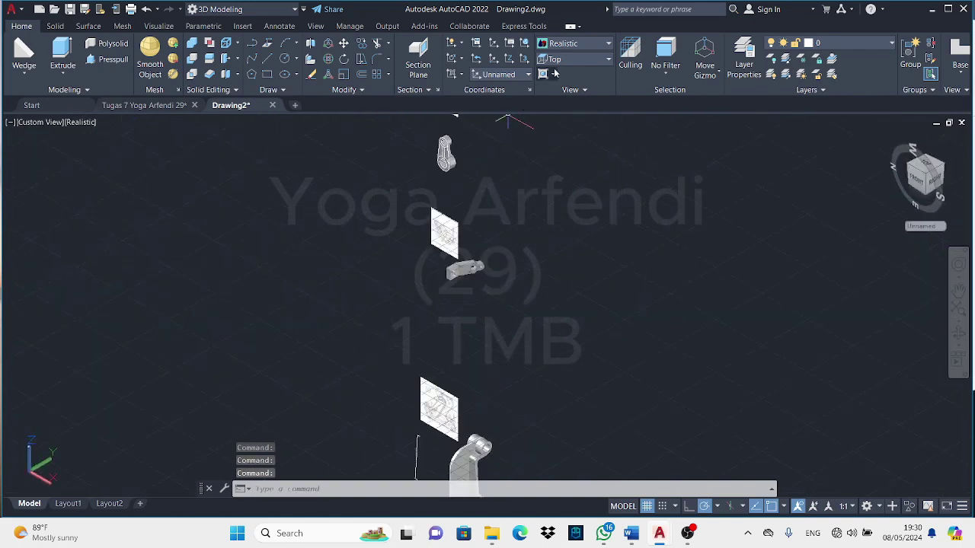
{"action": "left_click", "coordinate": [563, 59]}
{"action": "left_click", "coordinate": [563, 72]}
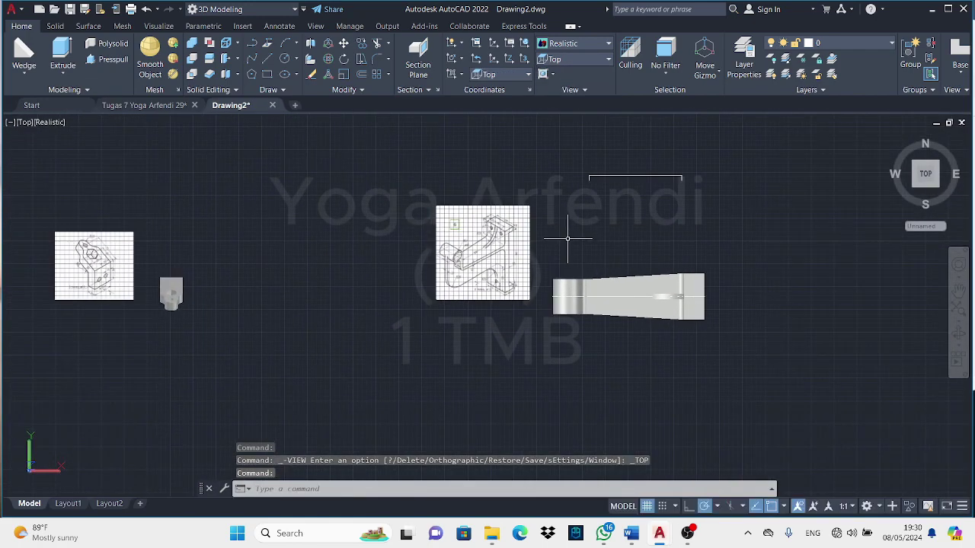
{"action": "type", "text": "uni"}
Union each part's solids with window selections, then orbit to an isometric angle.
{"action": "key", "text": "Return"}
{"action": "left_click", "coordinate": [544, 236]}
{"action": "left_click", "coordinate": [699, 259]}
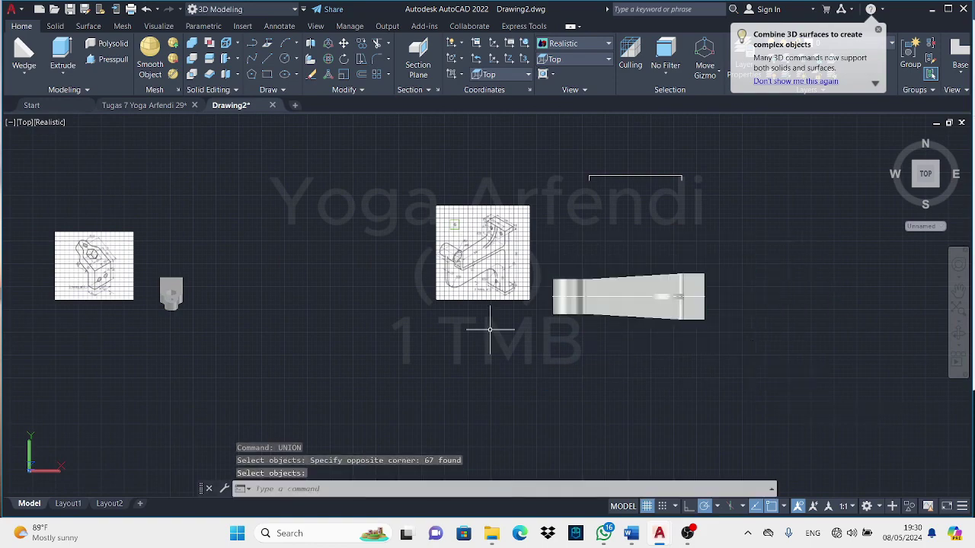
{"action": "left_click", "coordinate": [141, 251]}
{"action": "left_click", "coordinate": [229, 342]}
{"action": "middle_click_drag", "start_coordinate": [228, 342], "coordinate": [639, 367]}
{"action": "left_click", "coordinate": [257, 254]}
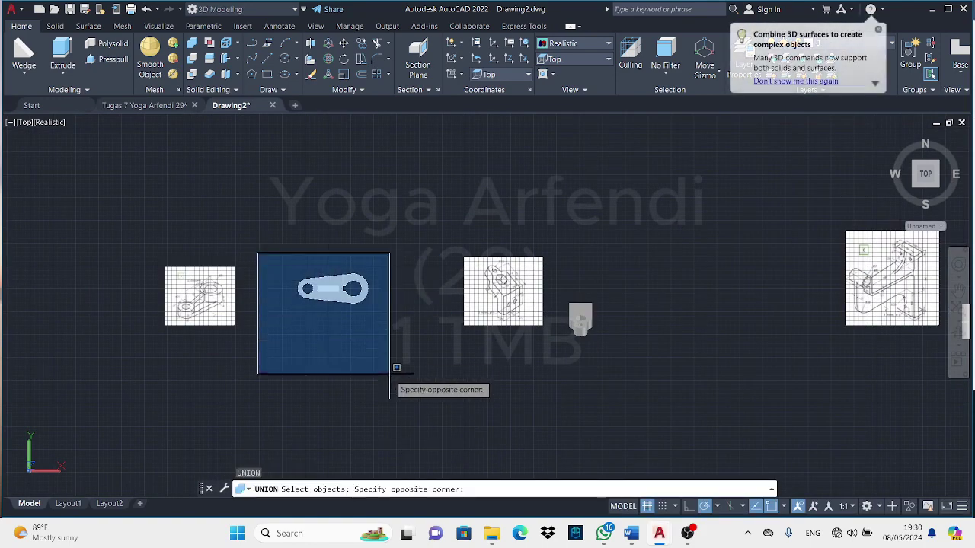
{"action": "left_click", "coordinate": [393, 376]}
{"action": "scroll", "coordinate": [365, 285], "scroll_direction": "up", "scroll_amount": 5}
{"action": "mouse_move", "coordinate": [489, 333]}
{"action": "middle_mouse_down", "text": "shift"}
{"action": "mouse_move", "coordinate": [412, 246]}
{"action": "mouse_move", "coordinate": [646, 338]}
{"action": "mouse_move", "coordinate": [384, 461]}
{"action": "mouse_move", "coordinate": [623, 395]}
{"action": "middle_mouse_up", "text": "shift"}
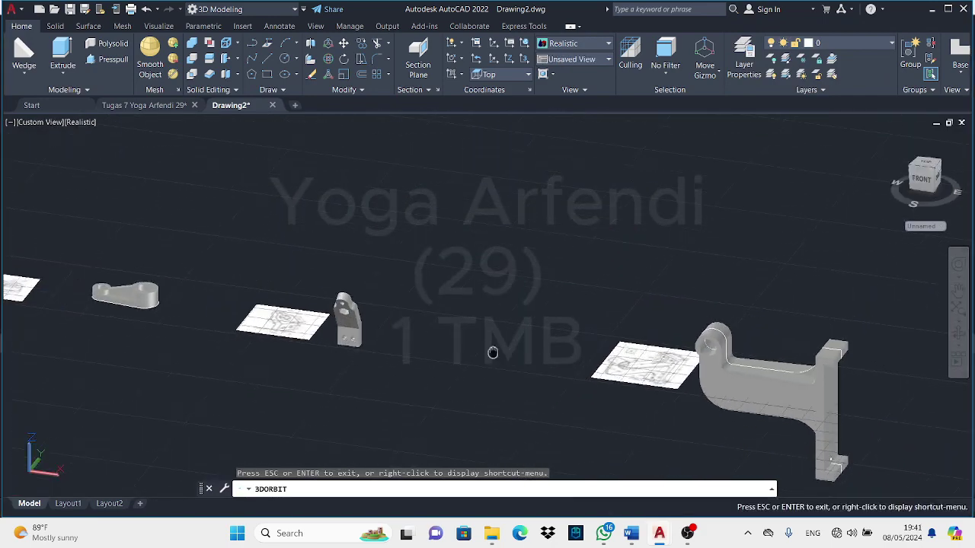
Run VIEWBASE from model space on the two-hole block and accept Layout1 as the target.
{"action": "mouse_move", "coordinate": [493, 351]}
{"action": "middle_mouse_down", "text": "shift"}
{"action": "mouse_move", "coordinate": [590, 373]}
{"action": "mouse_move", "coordinate": [576, 379]}
{"action": "mouse_move", "coordinate": [574, 405]}
{"action": "middle_mouse_up", "text": "shift"}
{"action": "type", "text": "VIEW"}
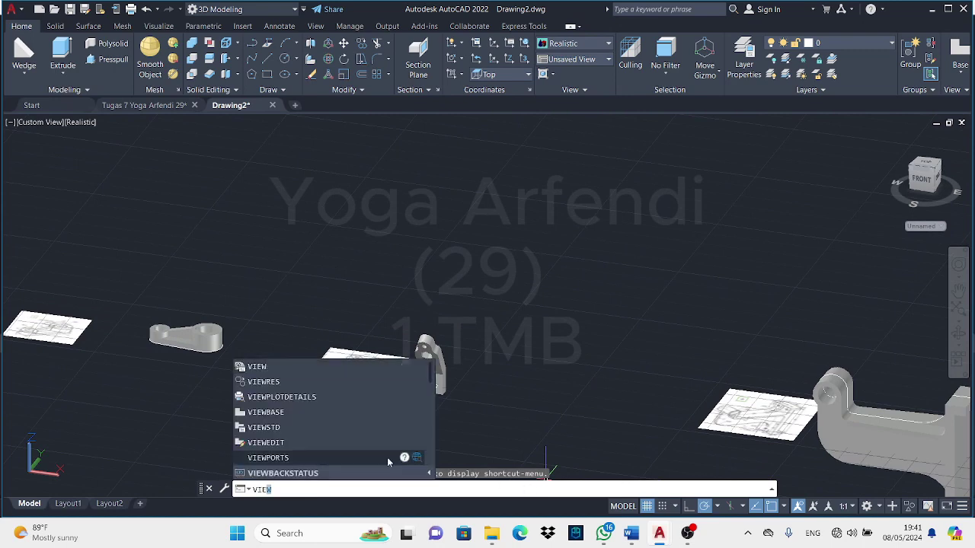
{"action": "left_click", "coordinate": [326, 412]}
{"action": "key", "text": "Return"}
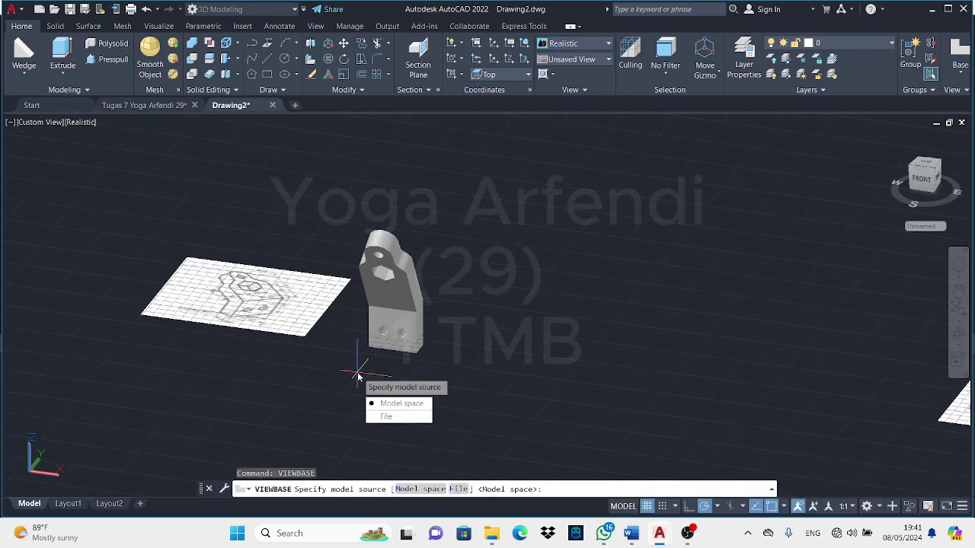
{"action": "left_click", "coordinate": [397, 405]}
{"action": "left_click", "coordinate": [385, 292]}
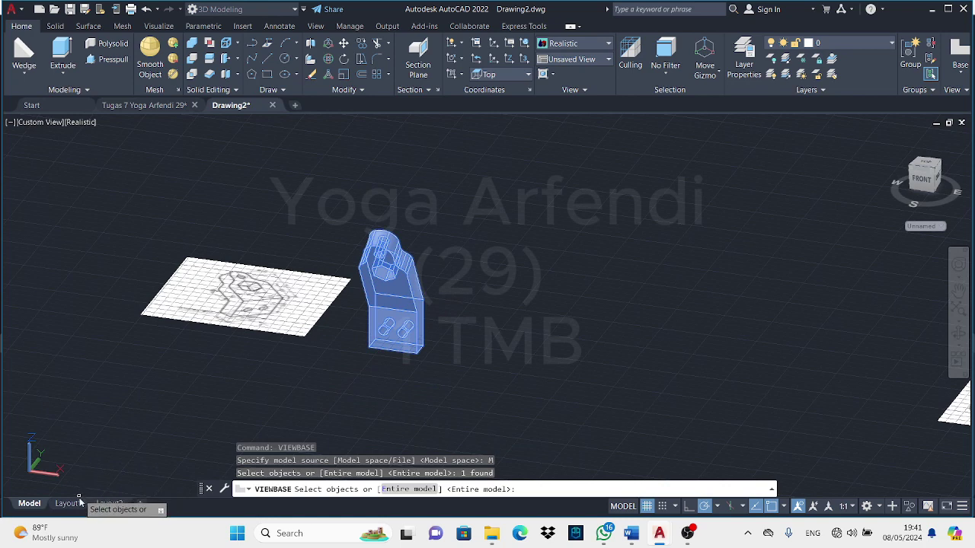
{"action": "key", "text": "Return"}
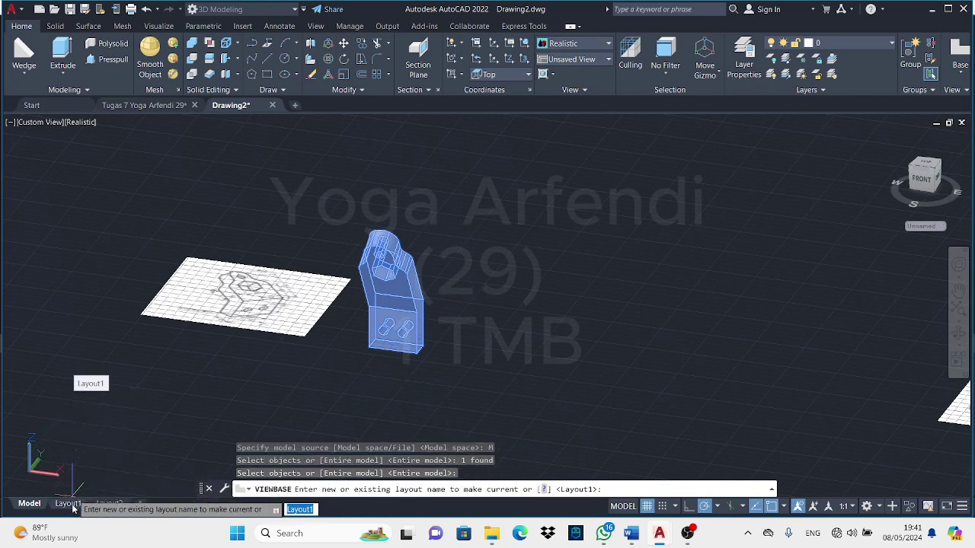
{"action": "key", "text": "Return"}
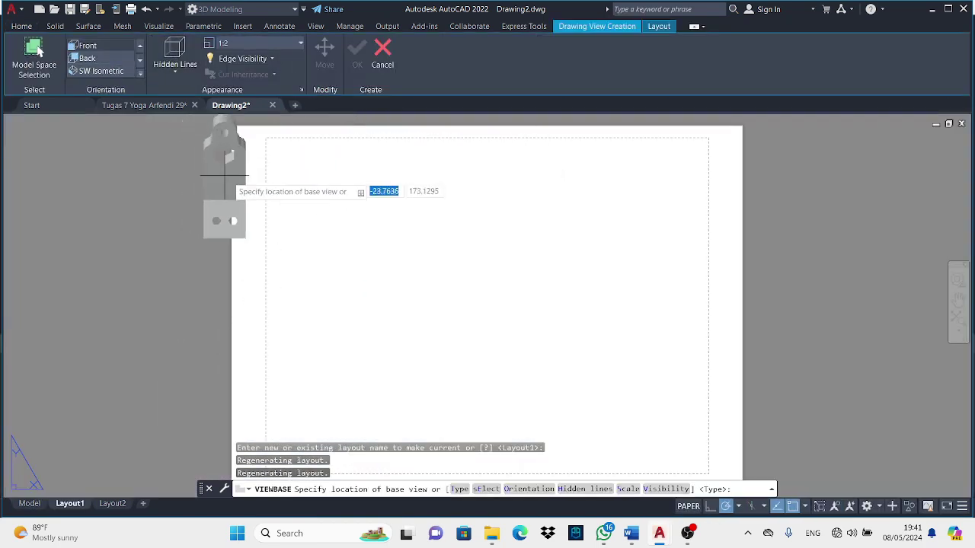
Place the front base view at upper left, then top, side and isometric projections.
{"action": "left_click", "coordinate": [328, 204]}
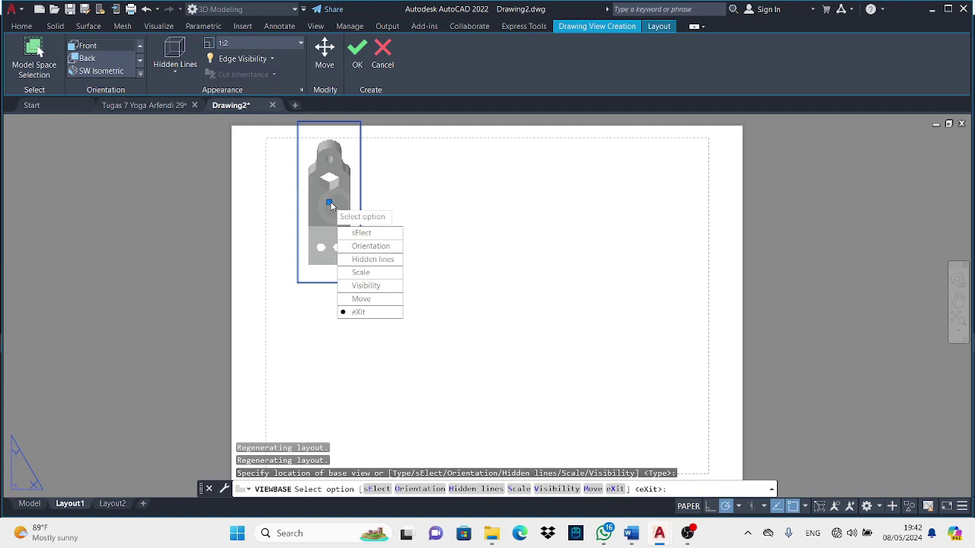
{"action": "key", "text": "Return"}
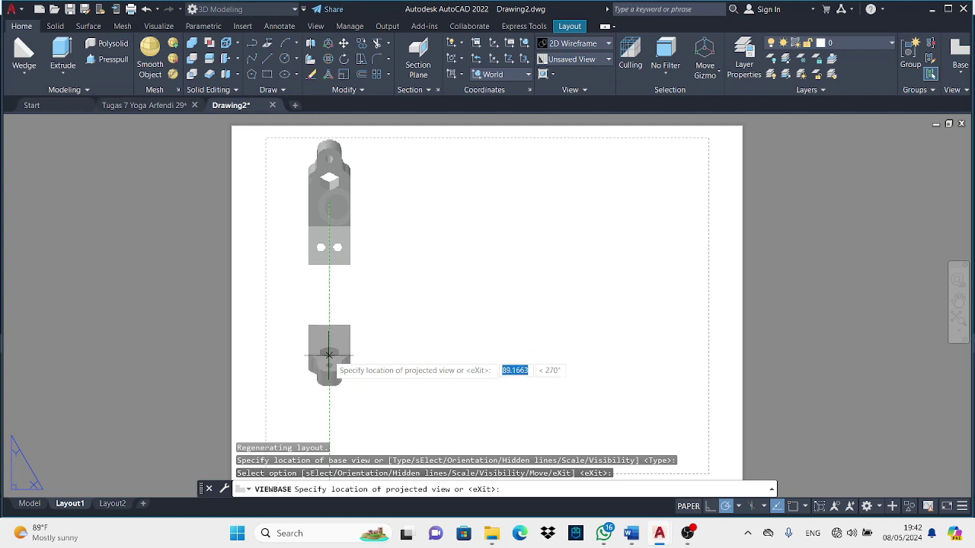
{"action": "left_click", "coordinate": [329, 355]}
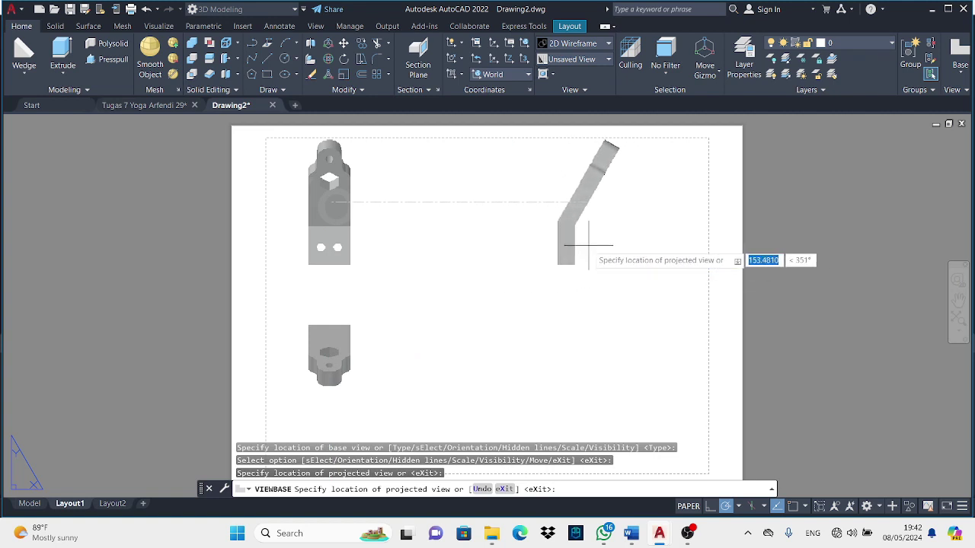
{"action": "left_click", "coordinate": [550, 245]}
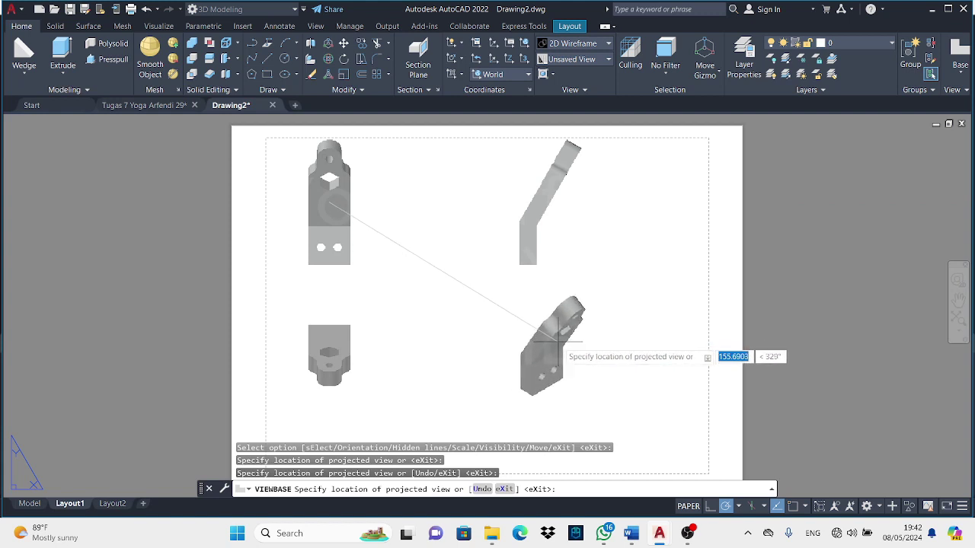
{"action": "left_click", "coordinate": [560, 341]}
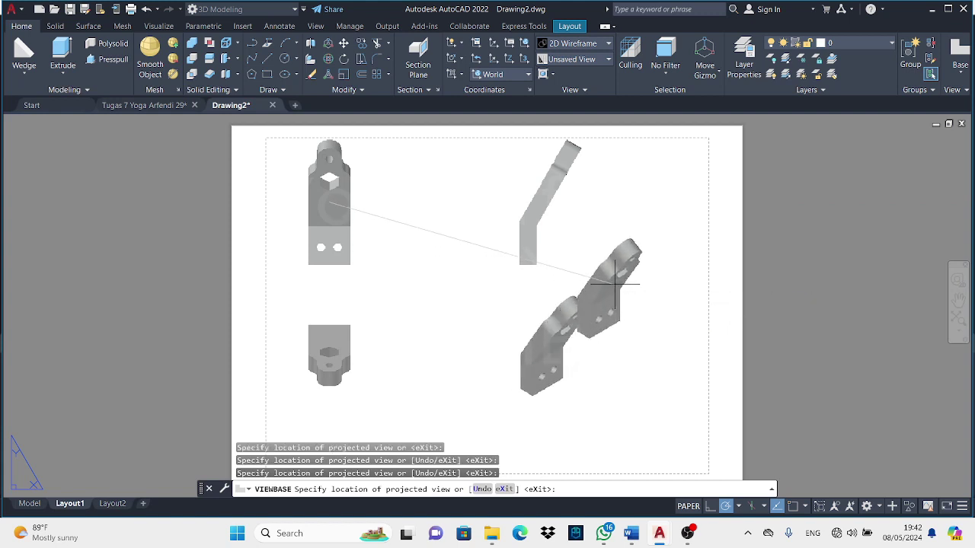
{"action": "key", "text": "Return"}
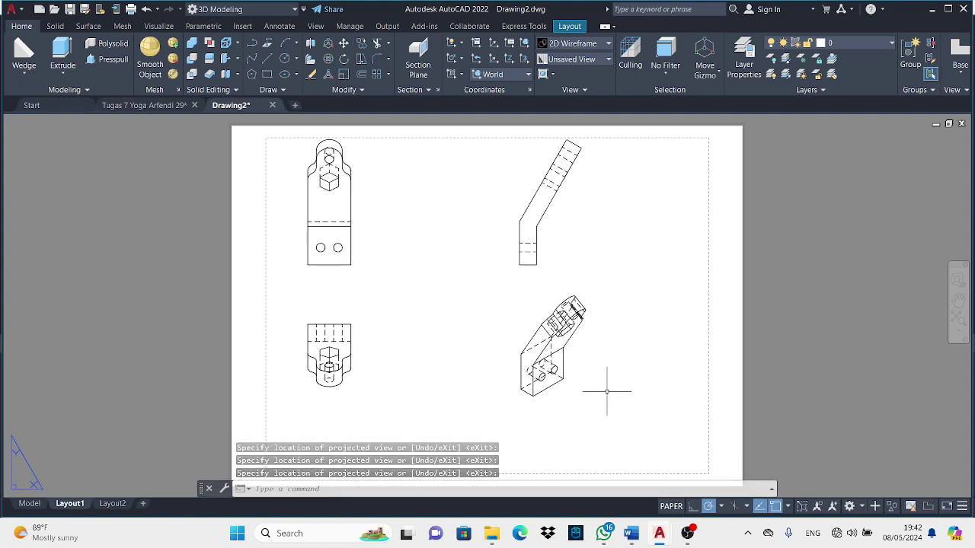
Move the front base view further right on the Layout1 sheet.
{"action": "left_click", "coordinate": [335, 224]}
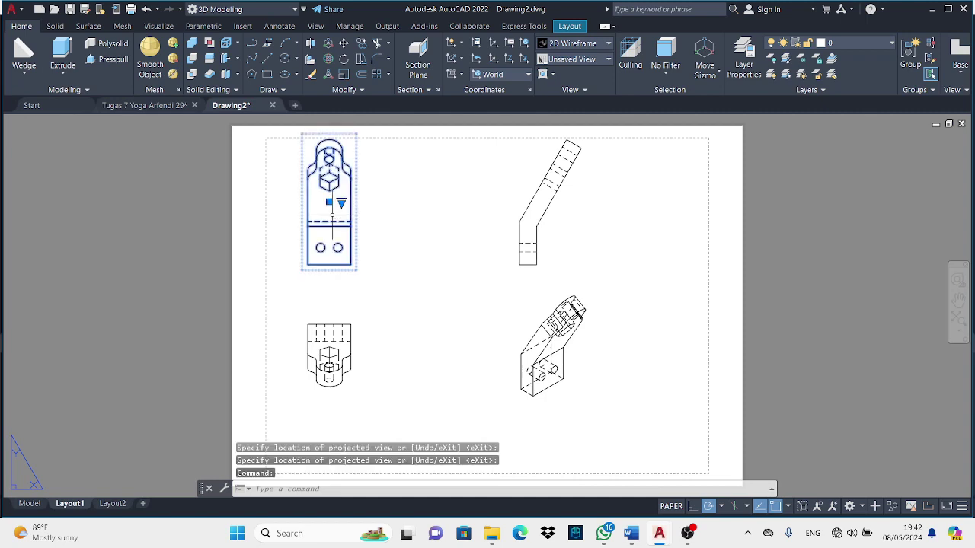
{"action": "left_click", "coordinate": [329, 216]}
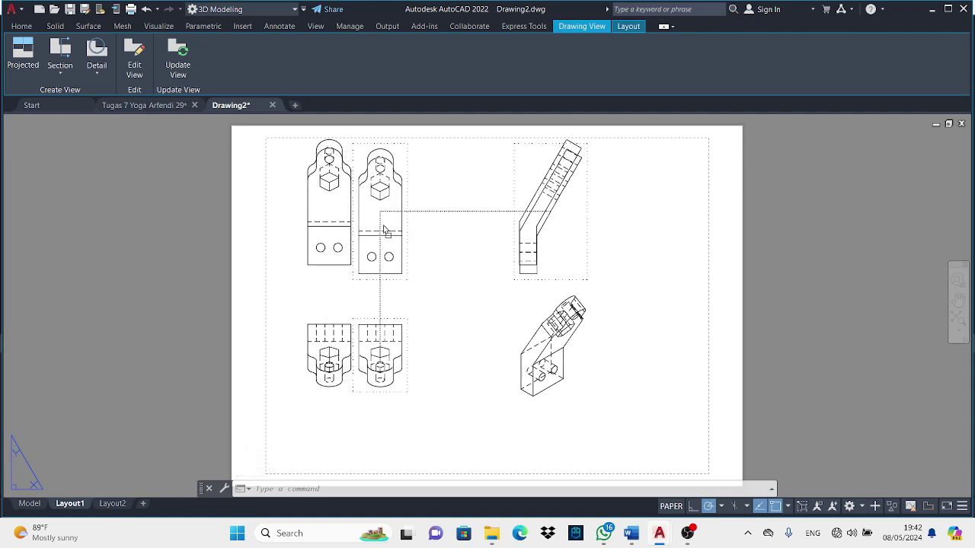
{"action": "left_click", "coordinate": [374, 228]}
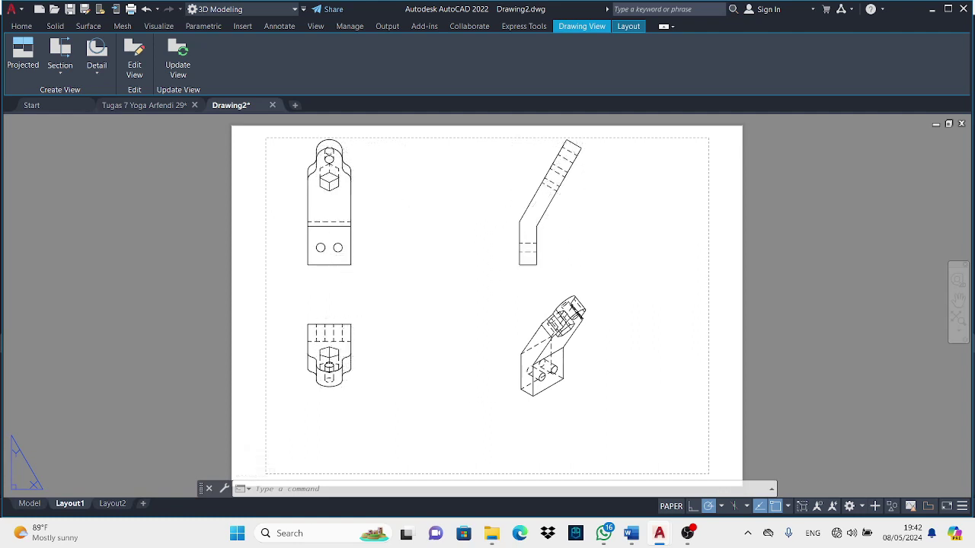